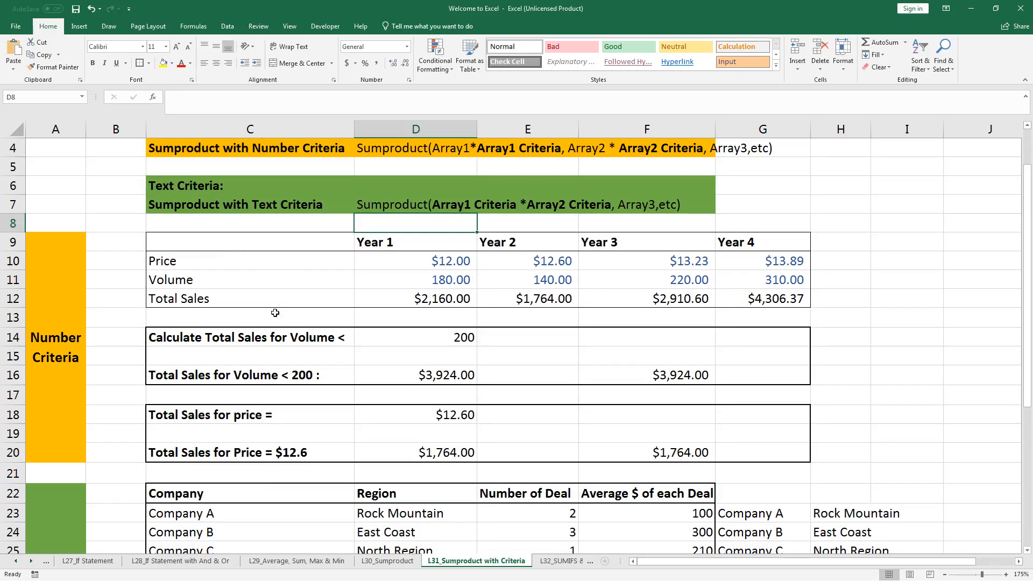
Step: Examine the SUMPRODUCT syntax notes for number criteria and text criteria above the sales table
left_click(291, 298)
scroll(319, 315, "up", 1)
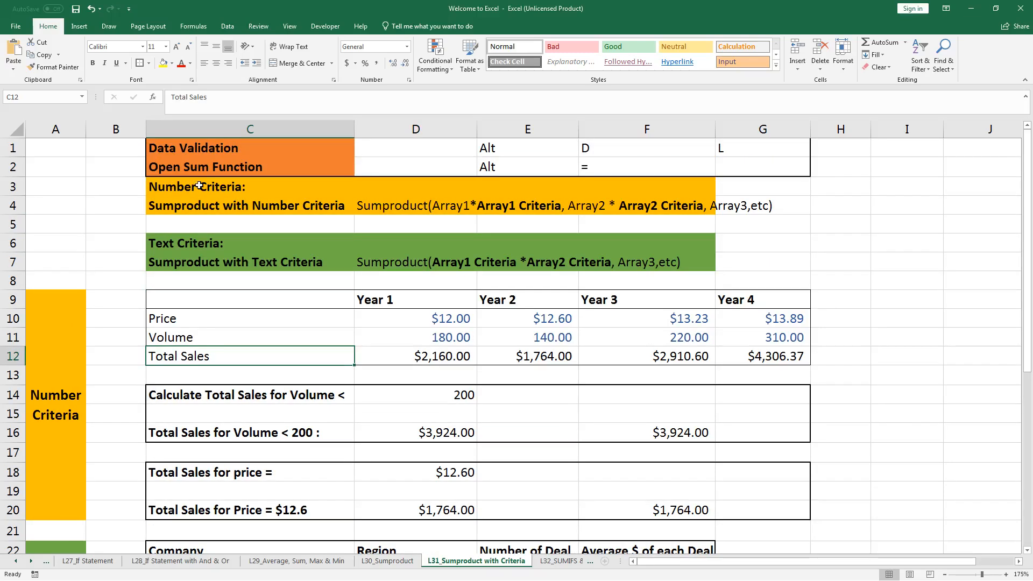
left_click_drag(200, 186, 763, 206)
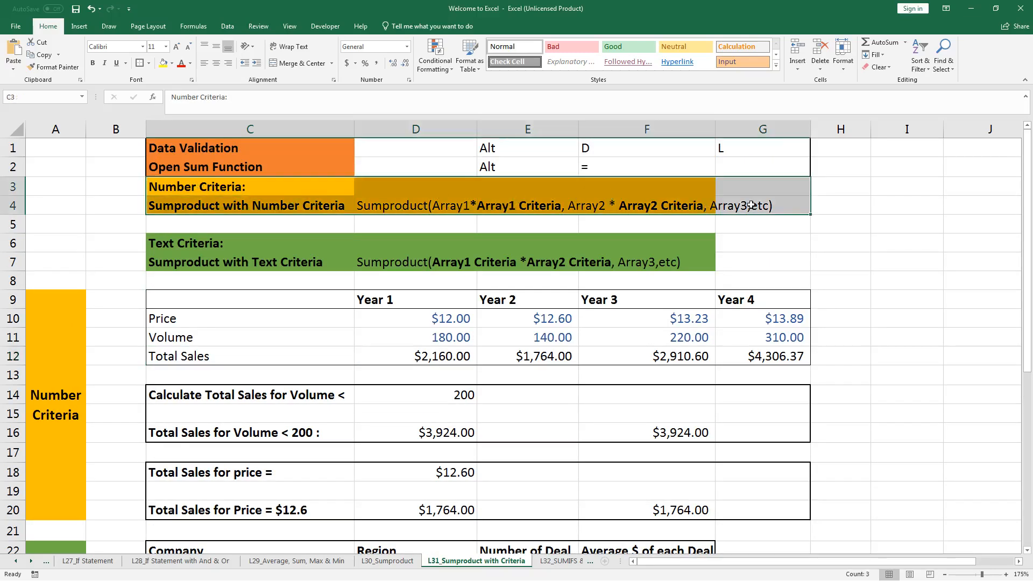
left_click_drag(237, 244, 694, 263)
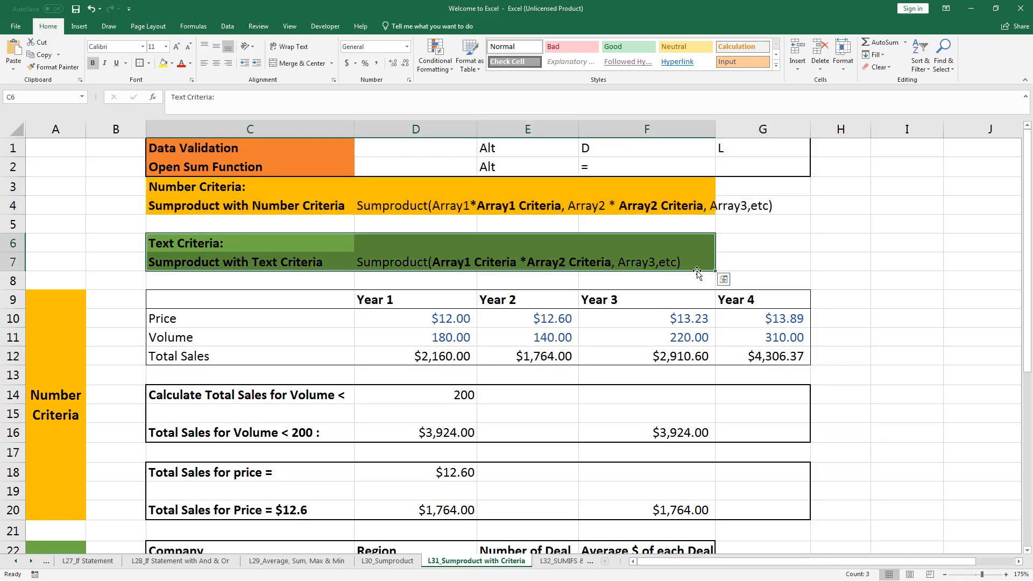
left_click(419, 207)
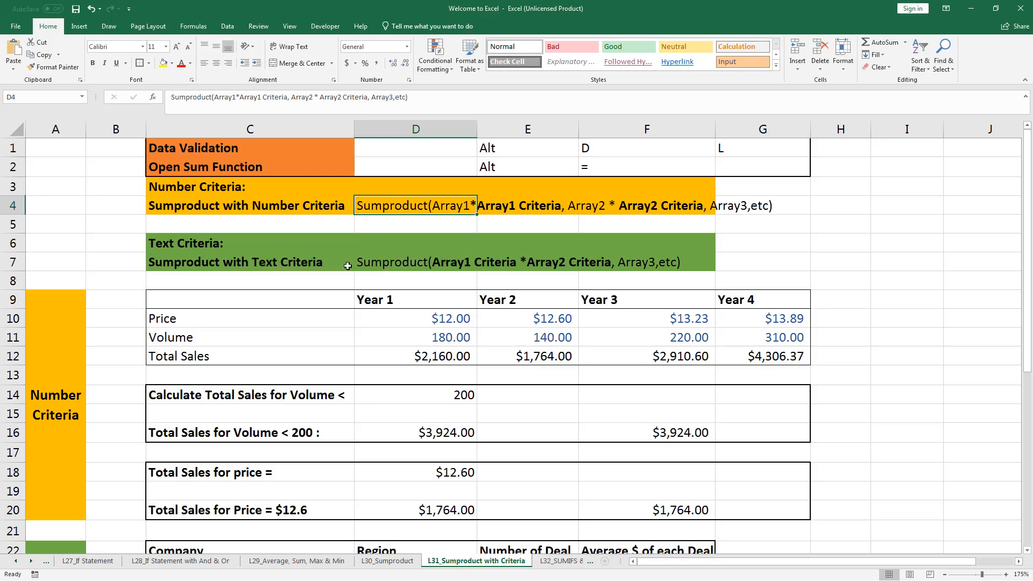
left_click(460, 265)
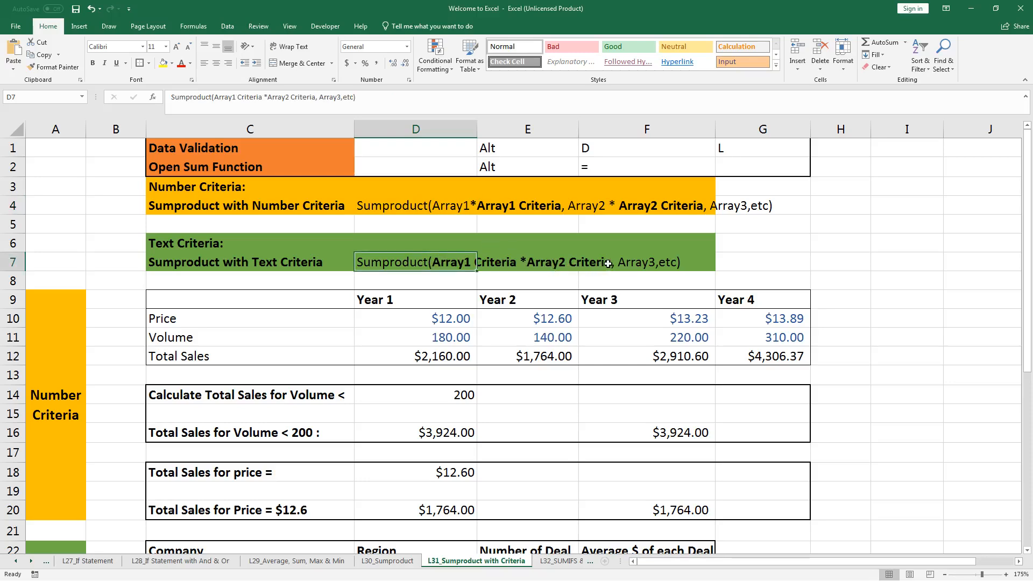
scroll(586, 317, "down", 1)
scroll(592, 318, "up", 1)
scroll(538, 314, "down", 1)
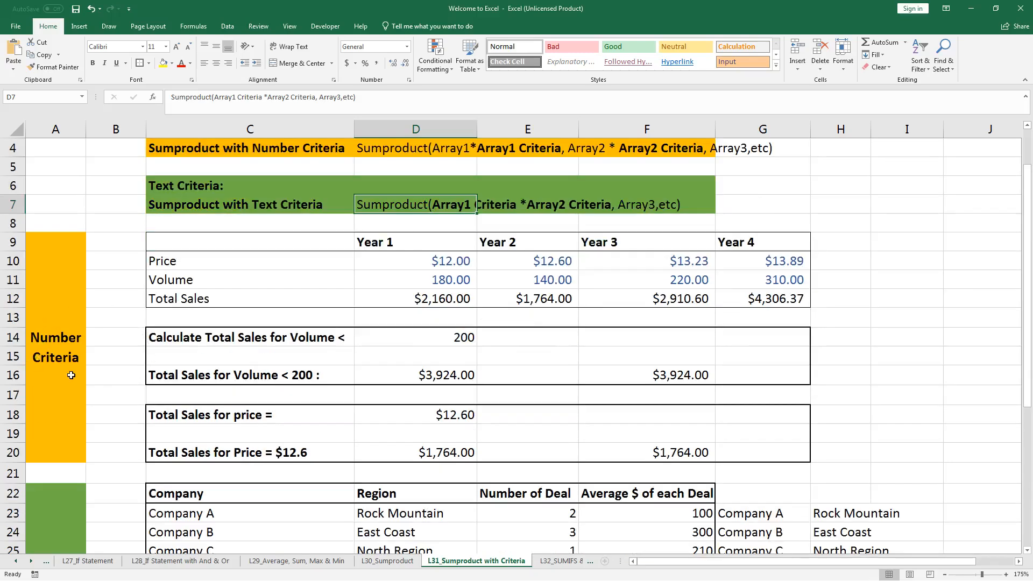
Step: Review the volume criterion in D14, the formula in D16, and the Year 1 and Year 2 Total Sales formulas
left_click(308, 341)
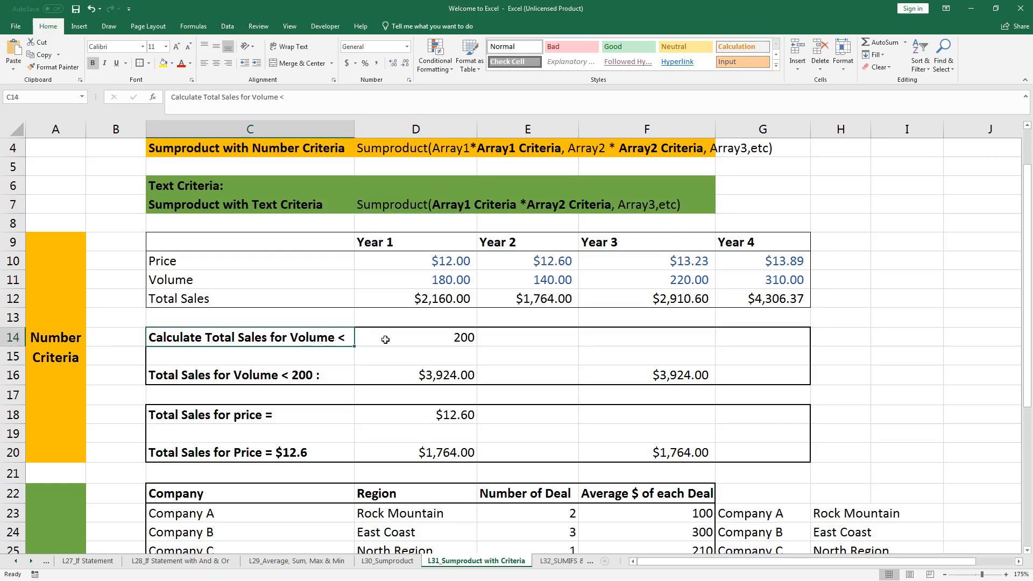
left_click(459, 339)
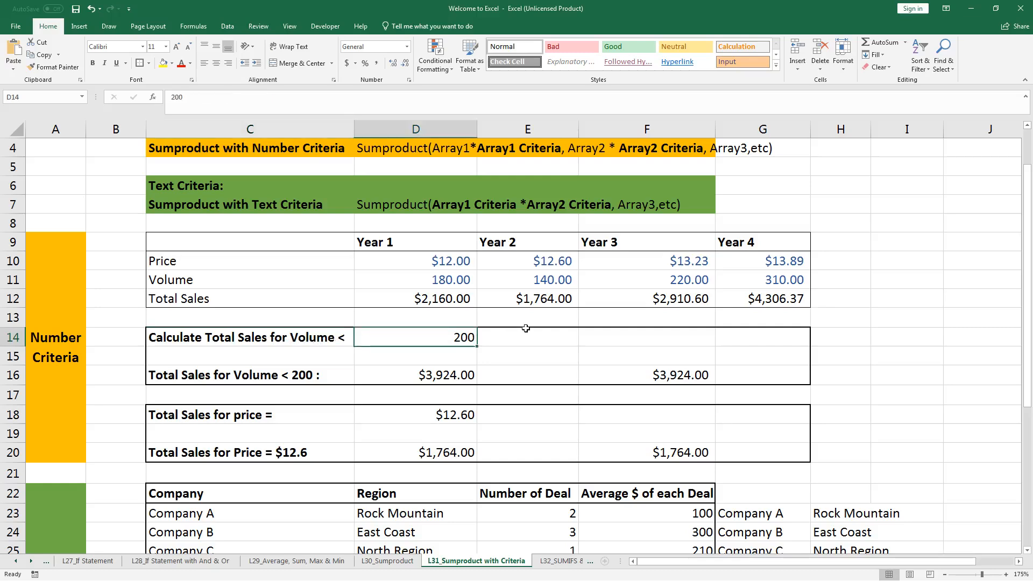
double_click(470, 338)
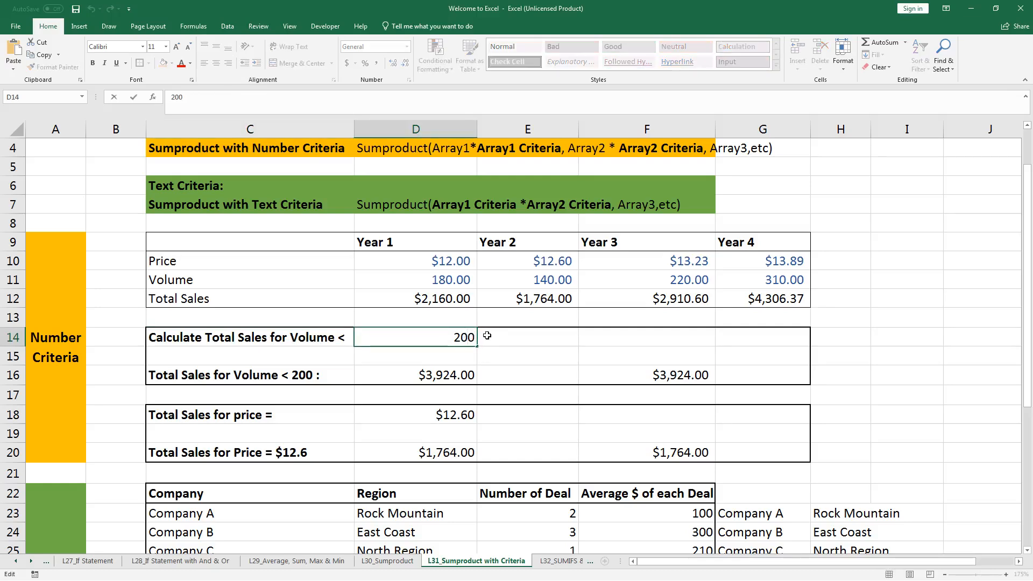
key("Escape")
left_click(462, 375)
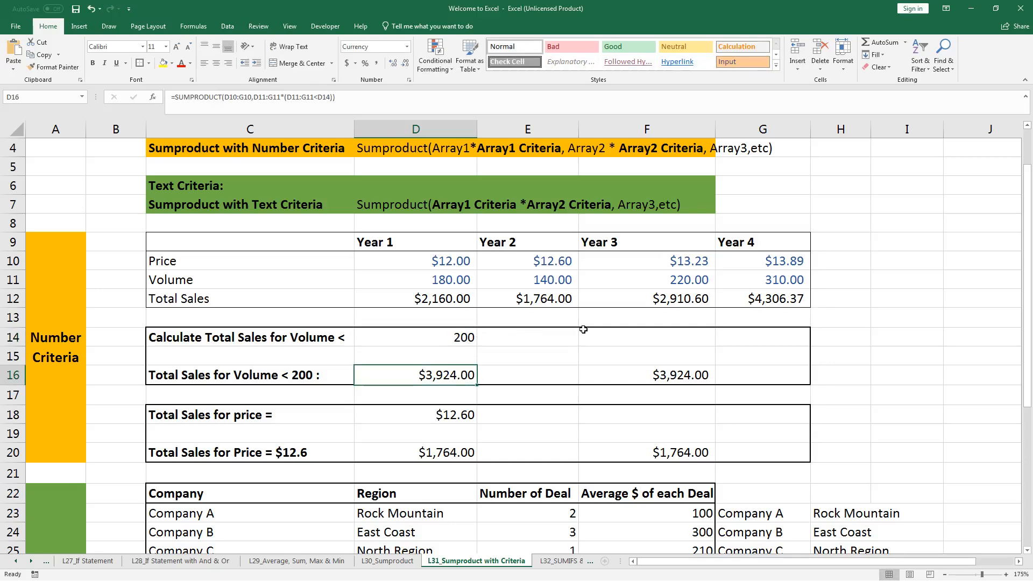
left_click_drag(282, 261, 804, 301)
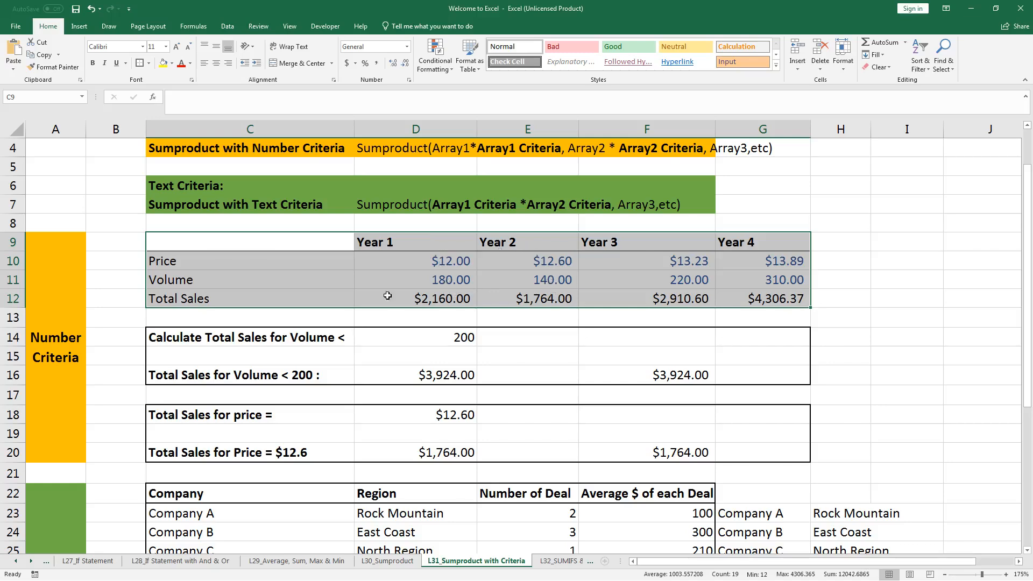
left_click(433, 301)
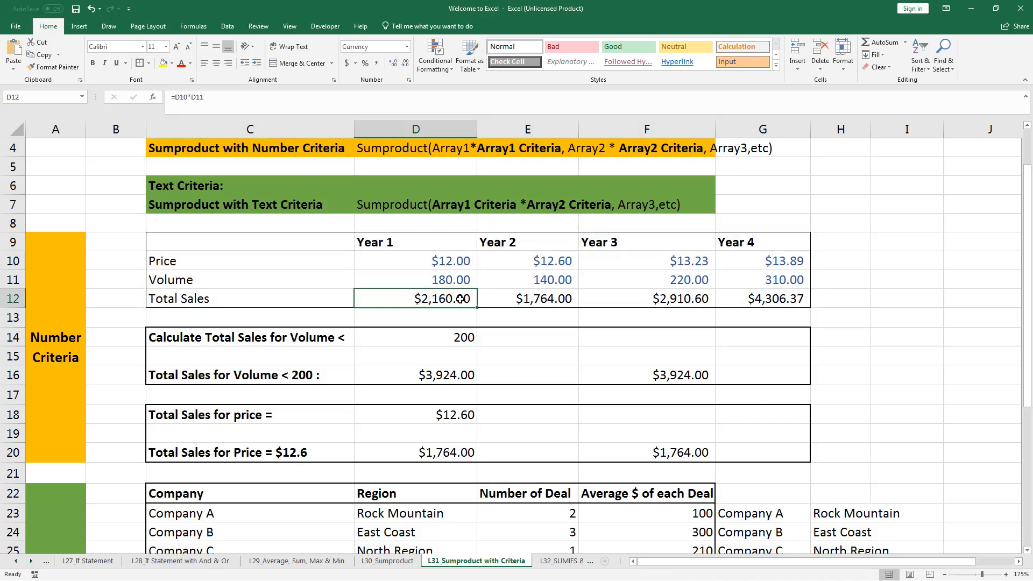
double_click(432, 300)
left_click(549, 296)
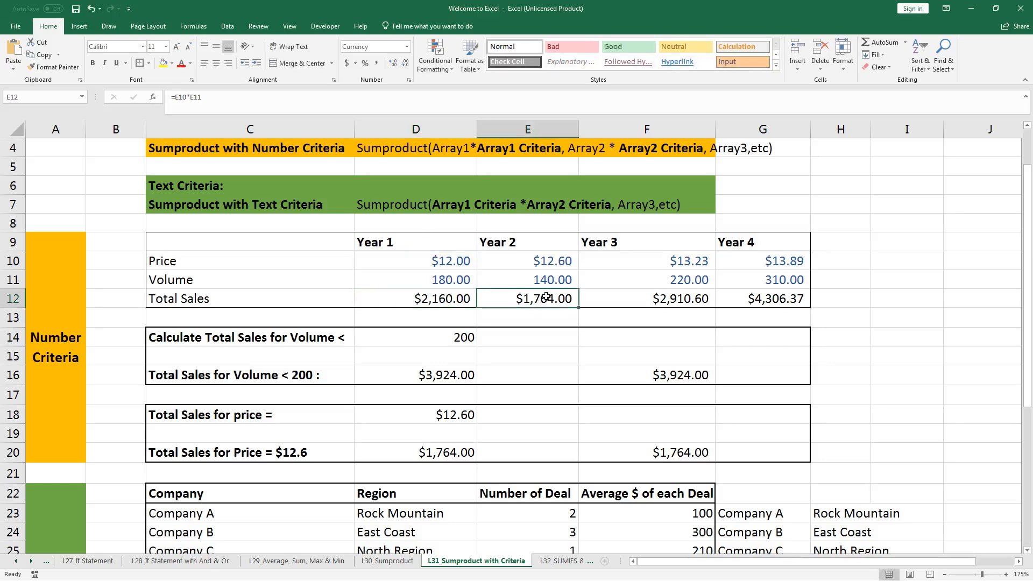
double_click(549, 295)
key("Escape")
Step: Replace the check formula in F16 with =D12+E12 to add Year 1 and Year 2 total sales, and review its references
left_click(643, 371)
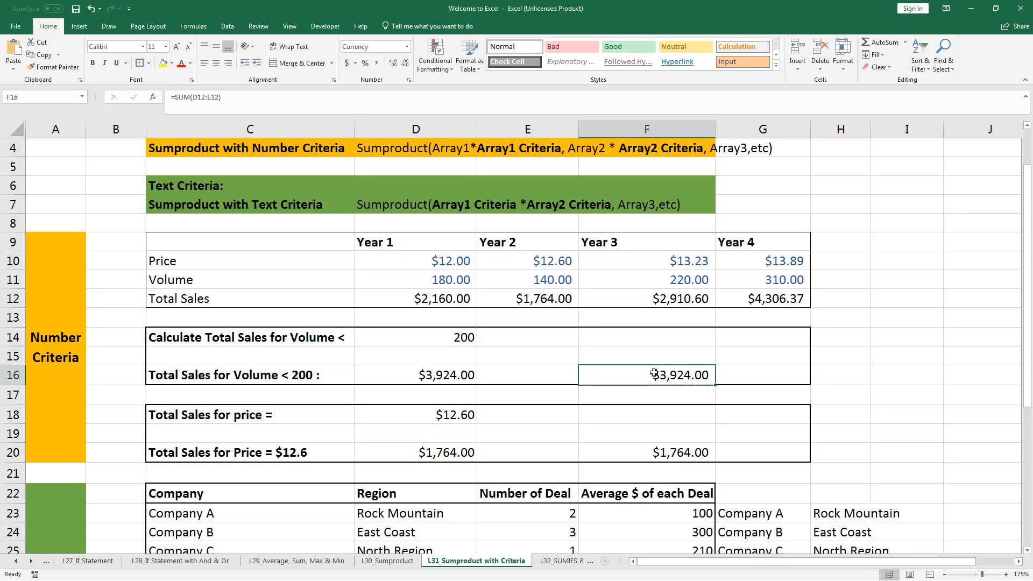
key("Delete")
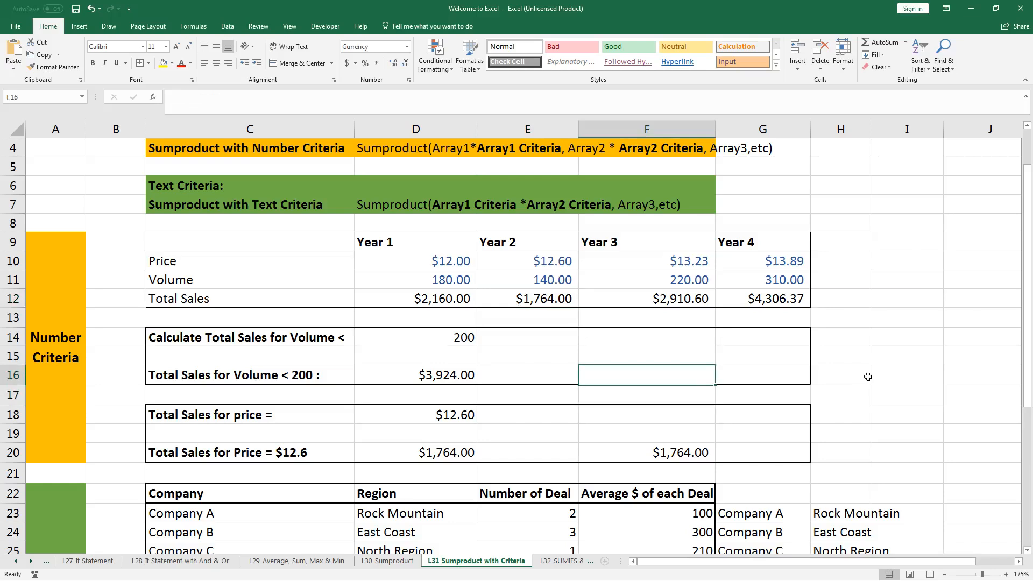
type("=")
key("Up")
key("Up")
key("Up")
key("Up")
key("Left")
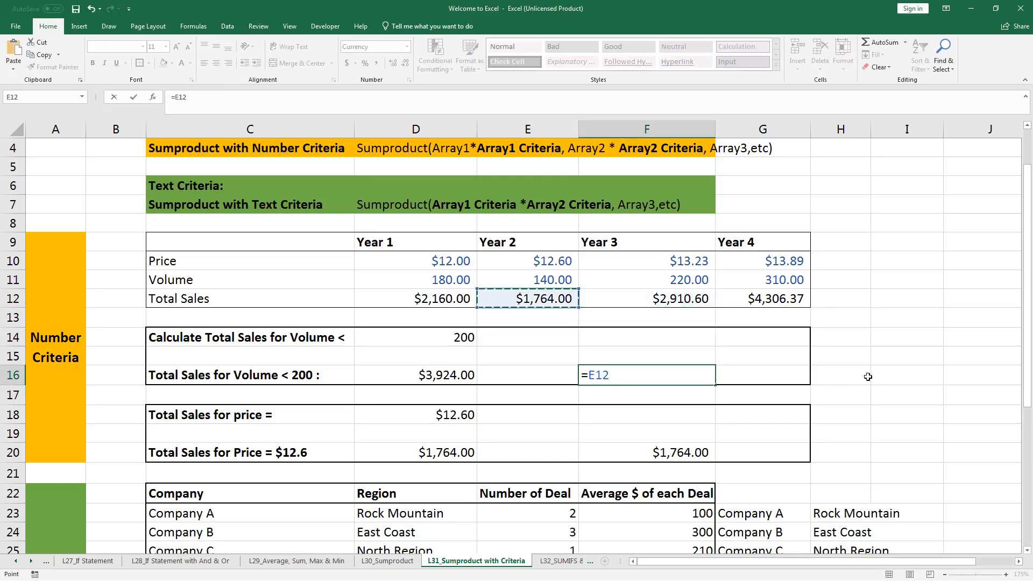
key("Left")
type("+")
key("Left")
key("Up")
key("Up")
key("Up")
key("Up")
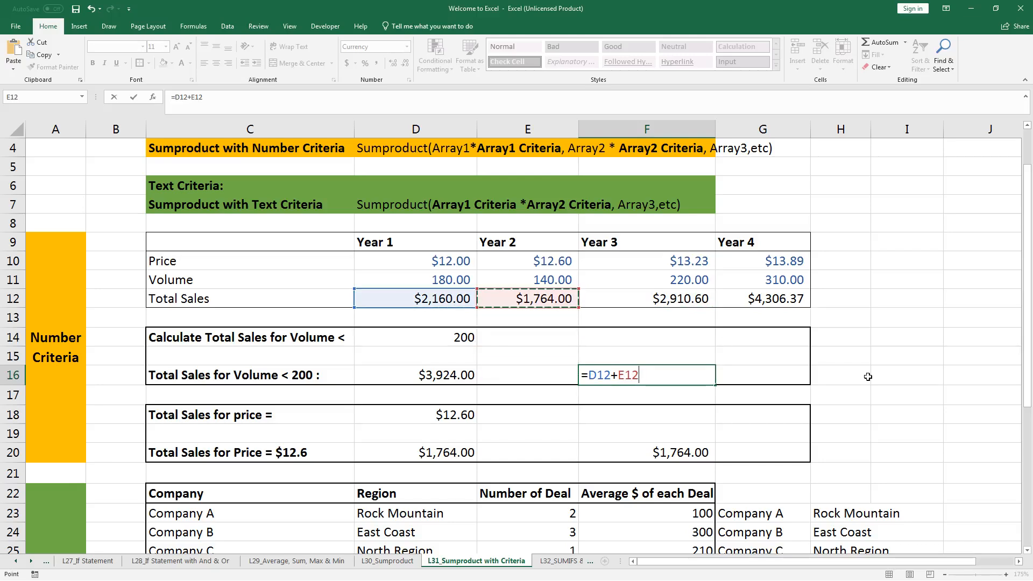
key("Return")
key("Up")
key("F2")
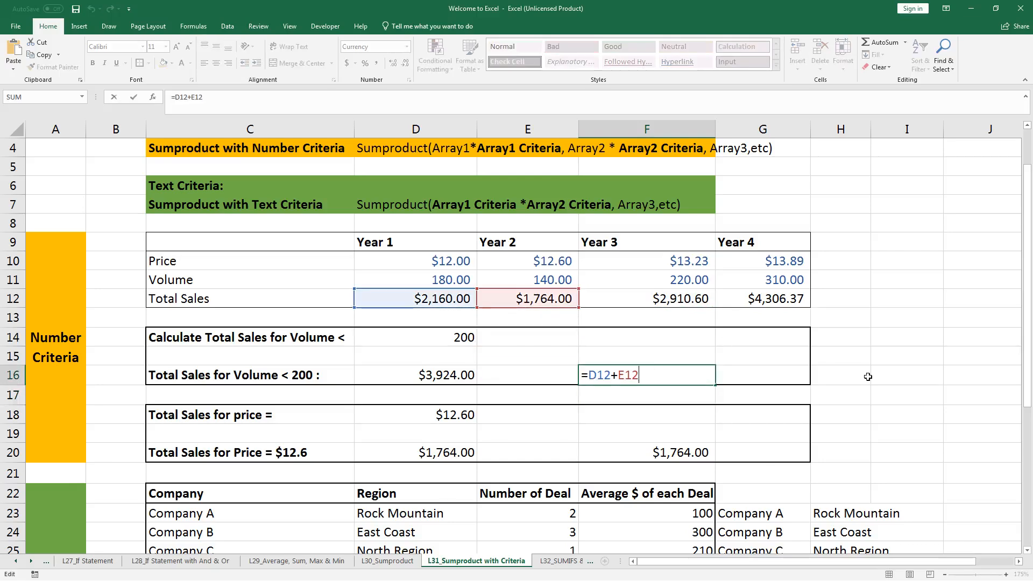
key("Escape")
Step: Clear the existing total sales formula for volume under 200 from cell D16
key("Left")
key("Left")
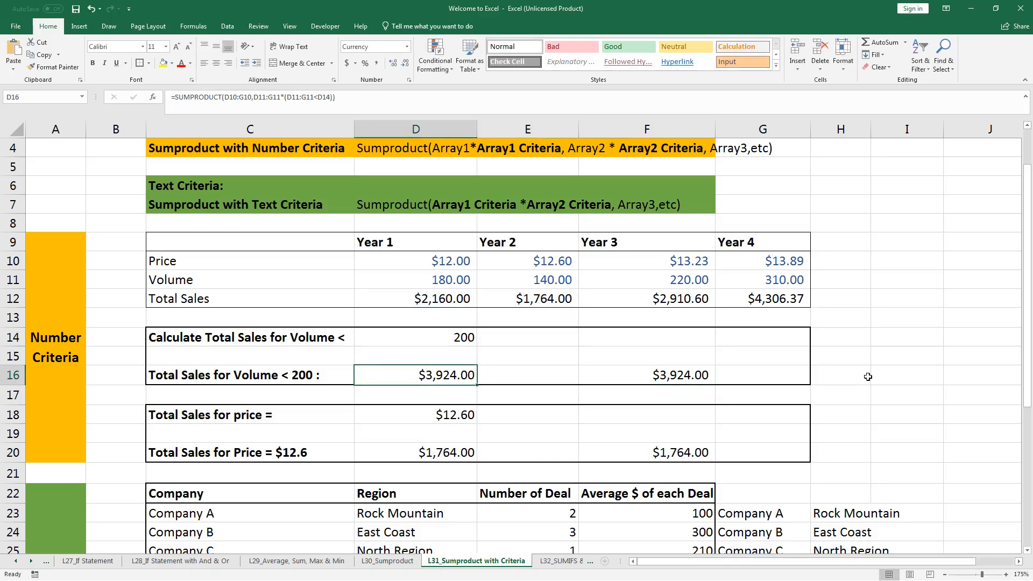
key("Right")
key("Left")
key("Delete")
key("Right")
key("Left")
Step: Enter =SUMPRODUCT(D10:G10,D11:G11*(D11:G11<D14)) in D16 to total sales for volumes below the criterion
type("=")
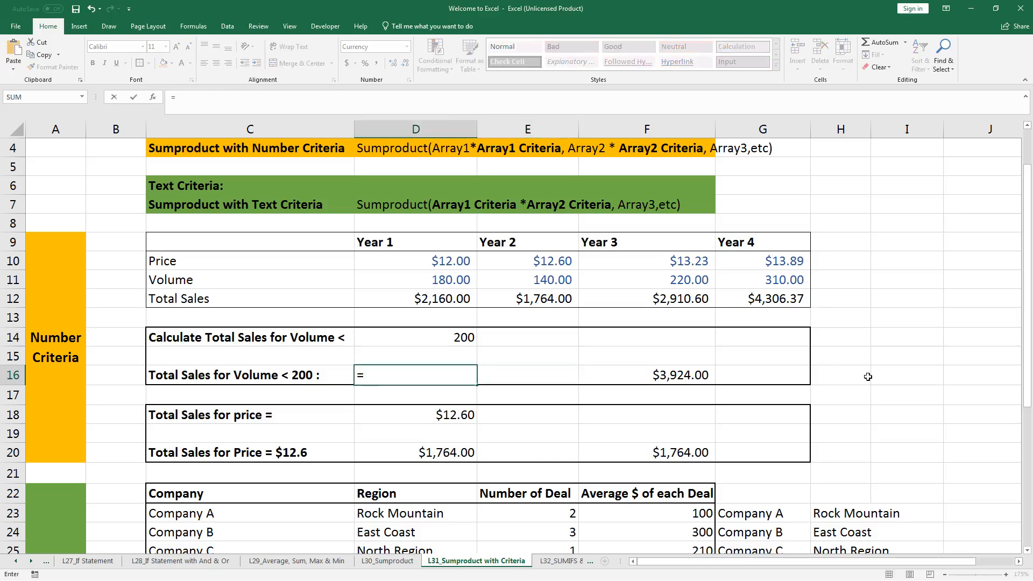
type("sumproduct(")
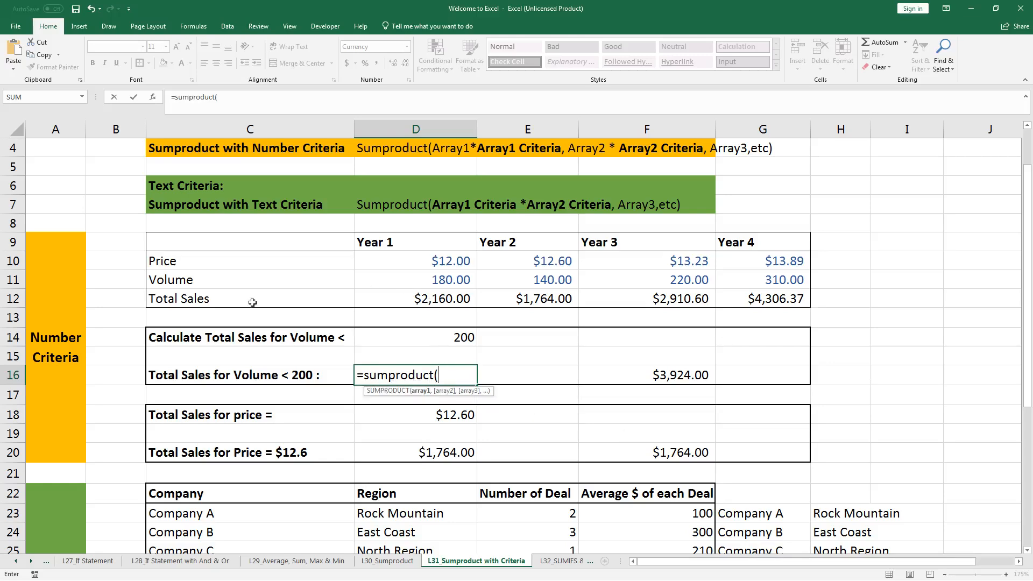
left_click_drag(427, 261, 721, 268)
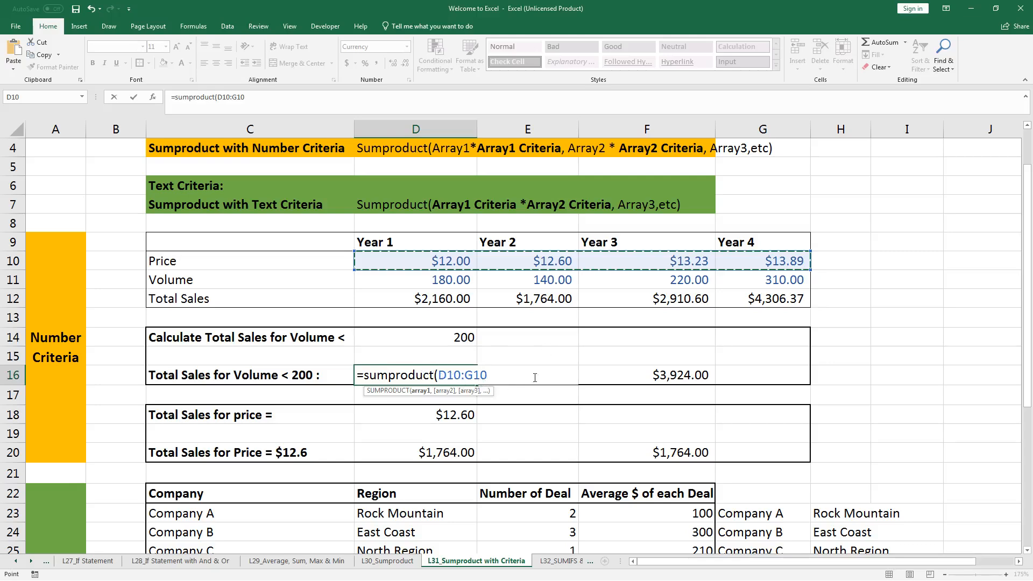
type(",")
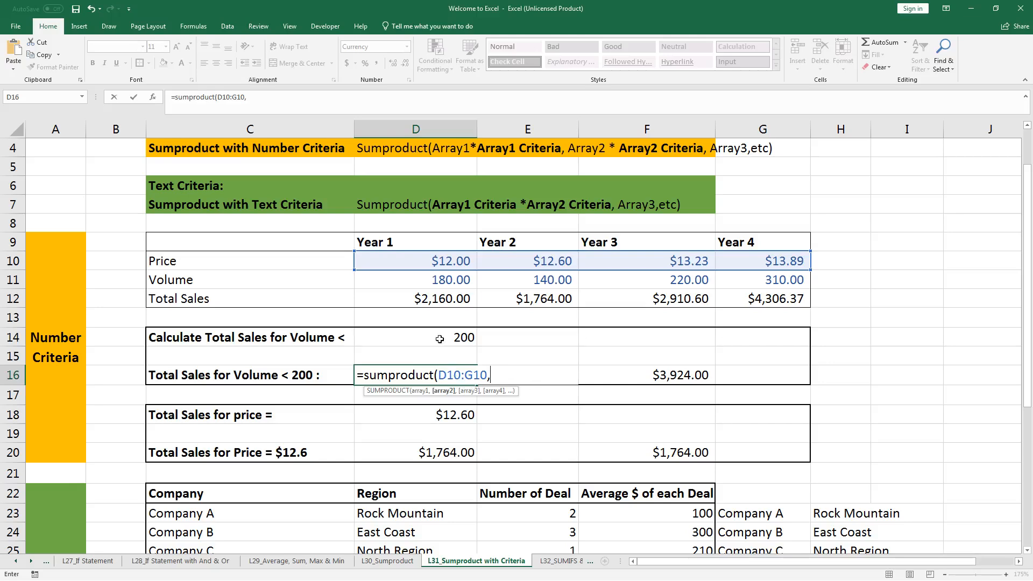
left_click_drag(436, 280, 736, 277)
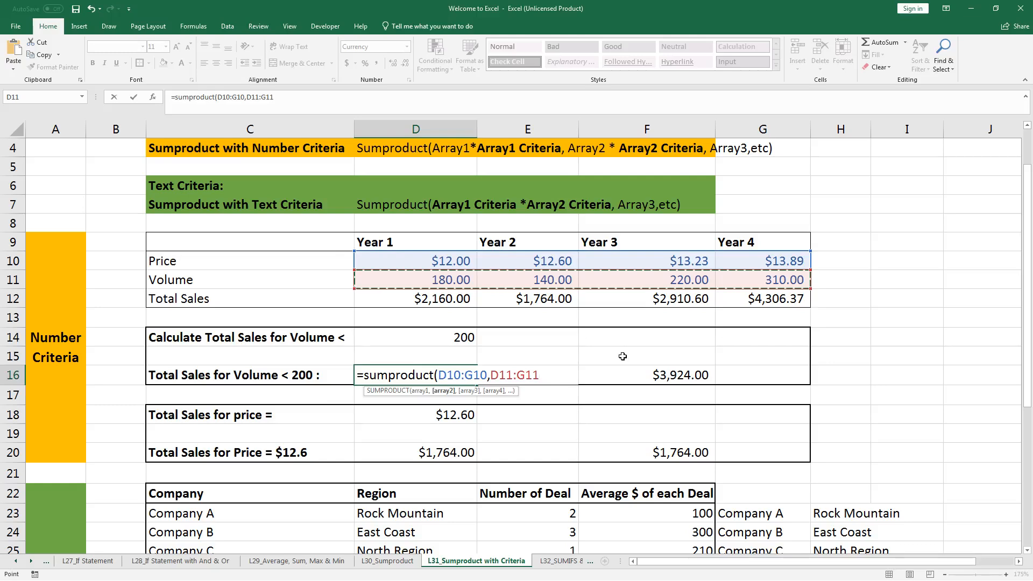
type("*")
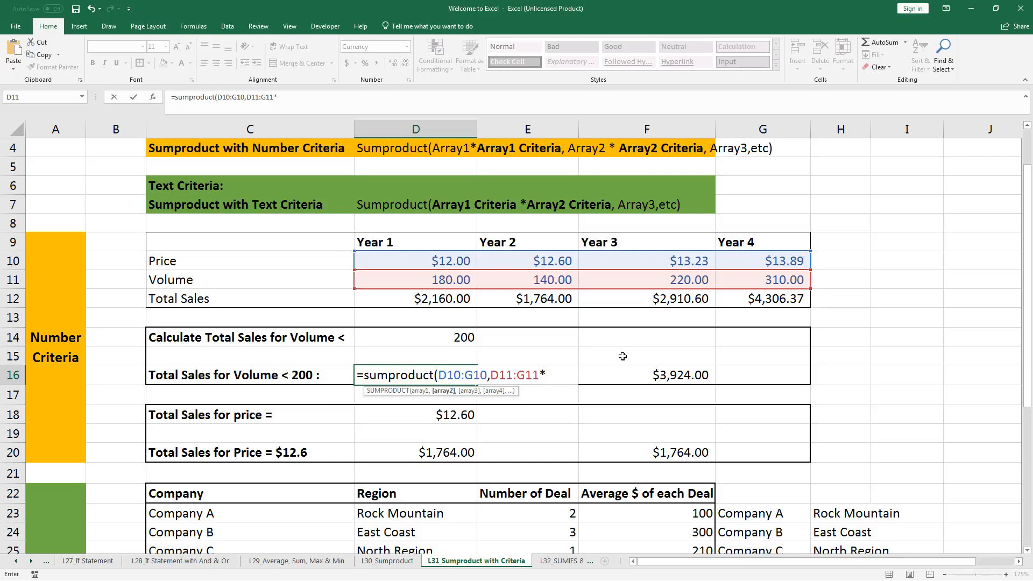
type("(")
left_click_drag(423, 279, 737, 278)
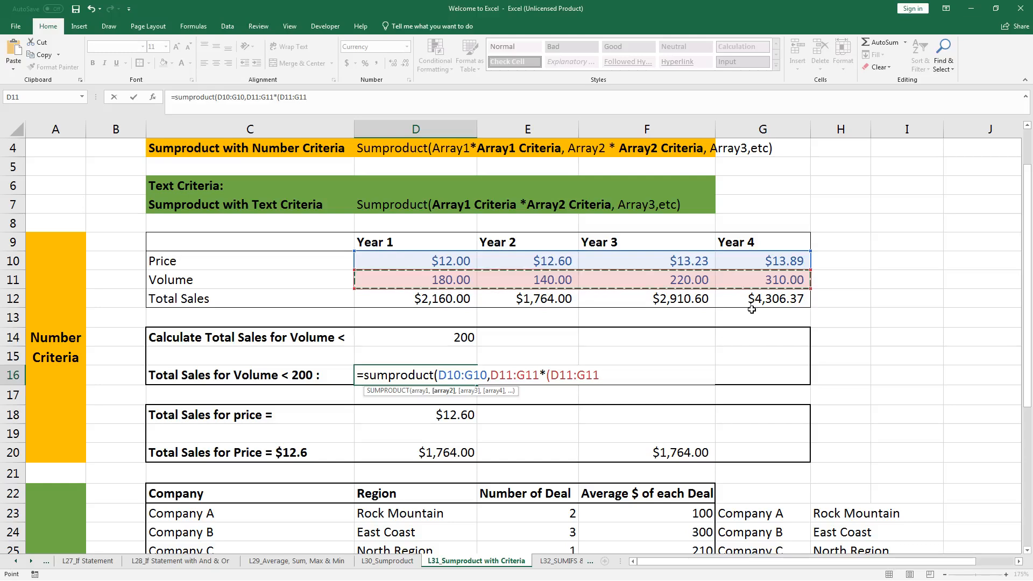
type("<")
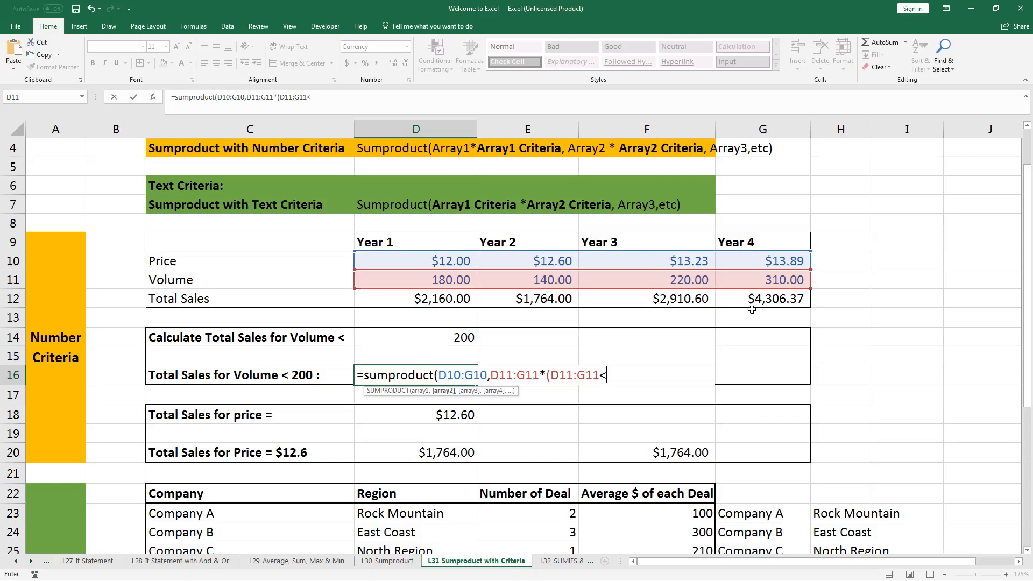
left_click(417, 334)
type(")")
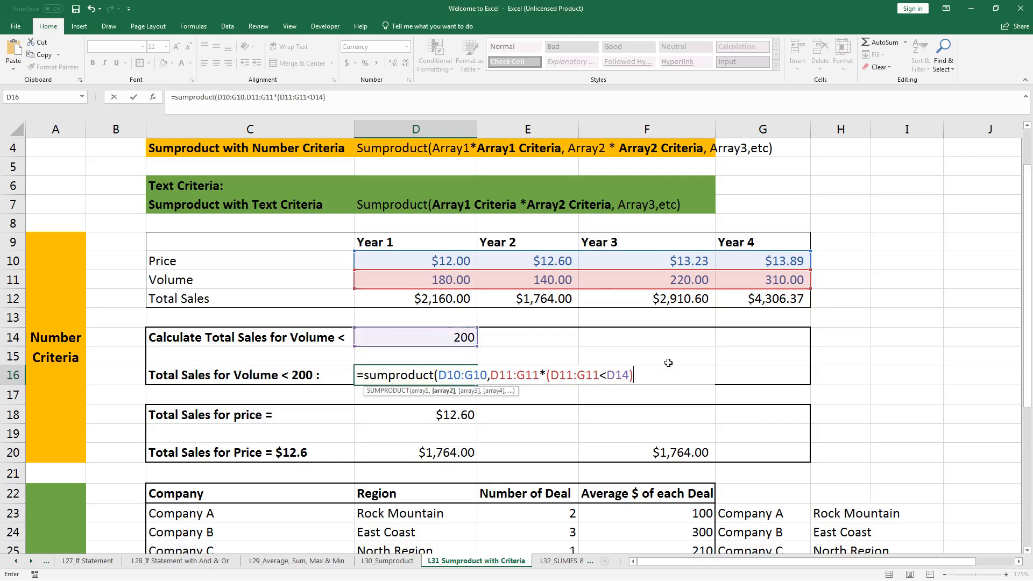
type(")")
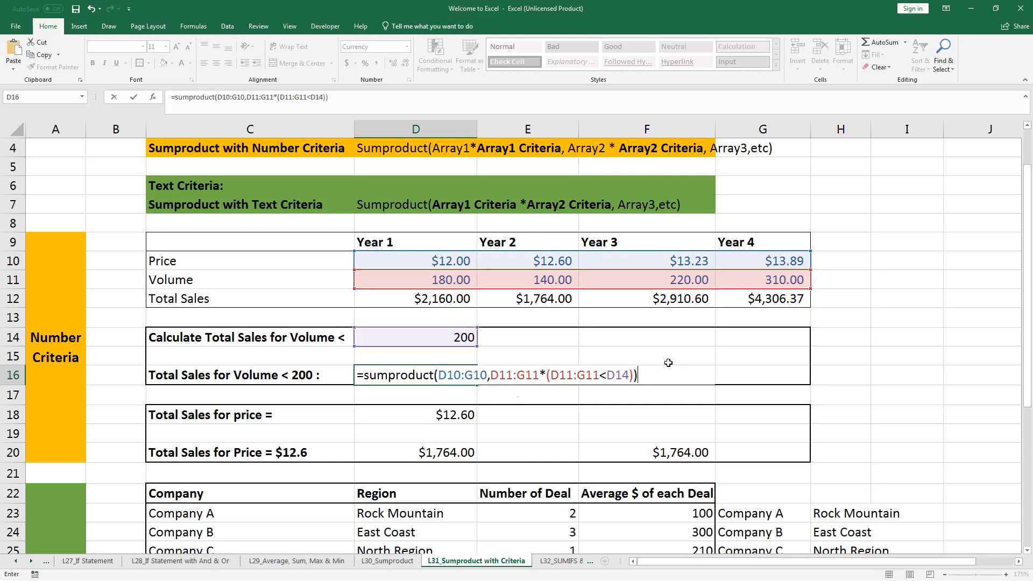
key("Return")
Step: Inspect the SUMPRODUCT formula in D16 and compare it with the check formula in F16
key("Up")
key("F2")
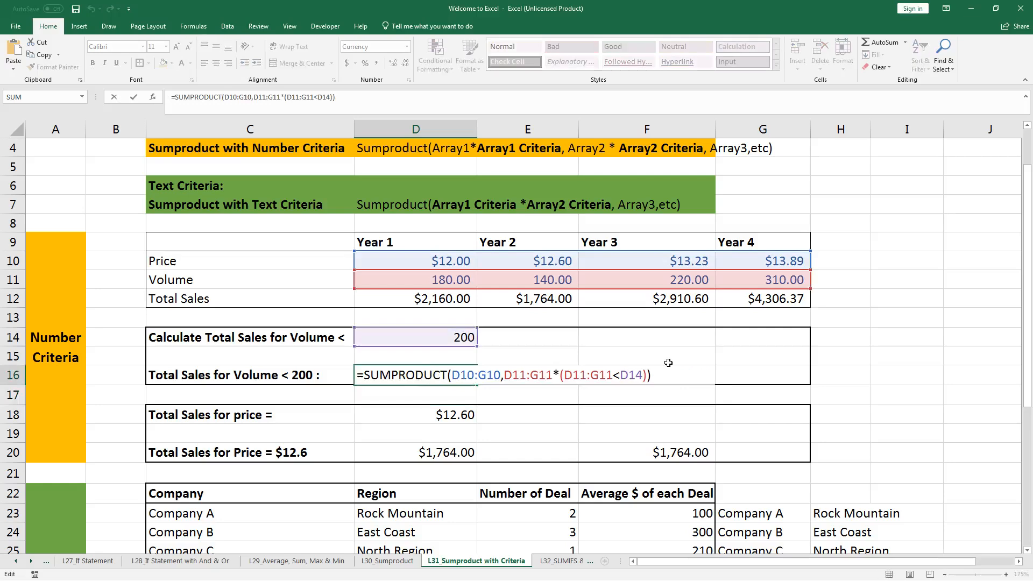
key("Escape")
key("F2")
key("Escape")
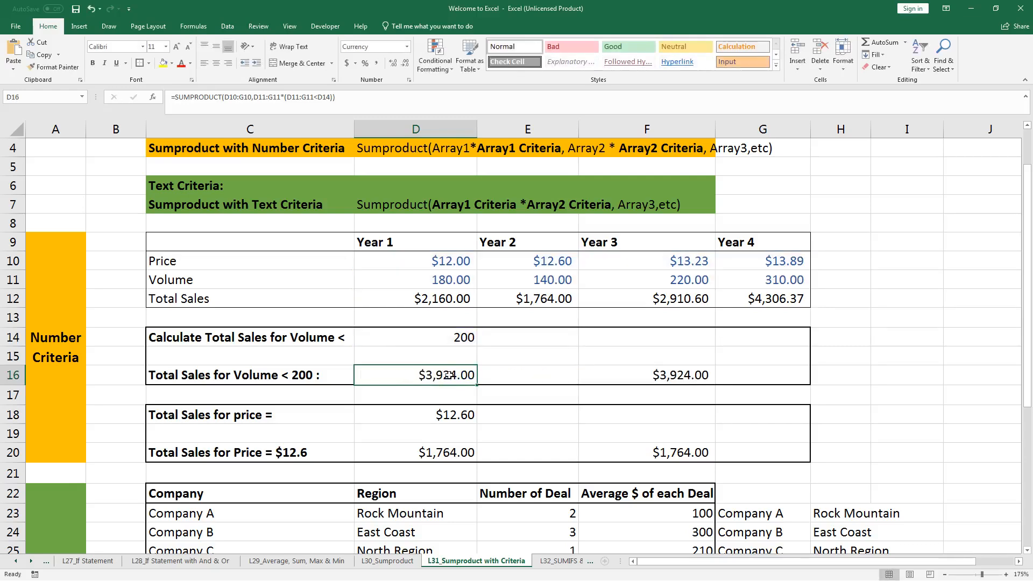
left_click(684, 373)
key("F2")
key("Escape")
Step: Evaluate the D11:G11*(D11:G11<D14) part inside the D16 formula to inspect its array, leaving the formula without saving the evaluation
double_click(411, 379)
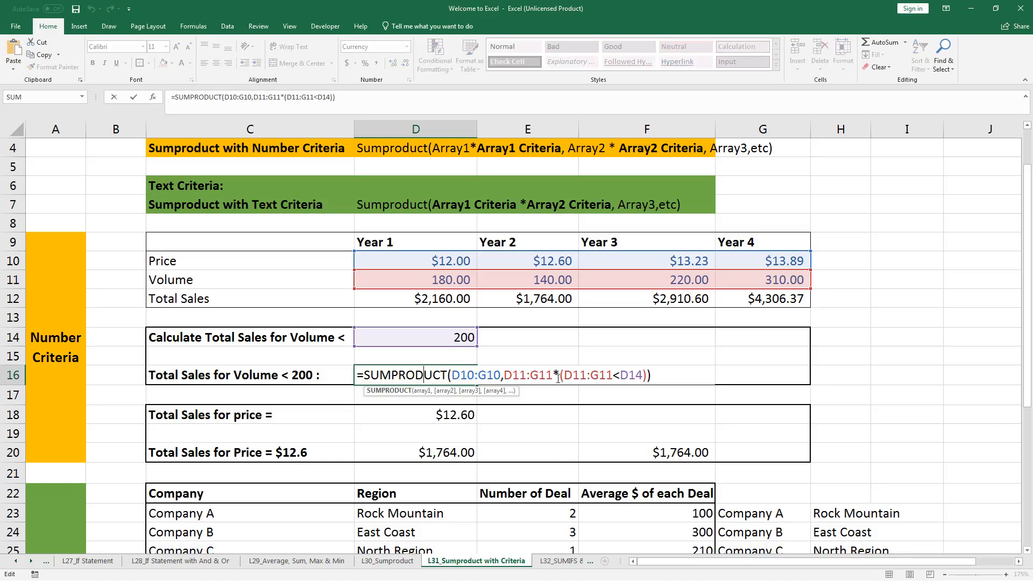
left_click_drag(507, 375, 647, 390)
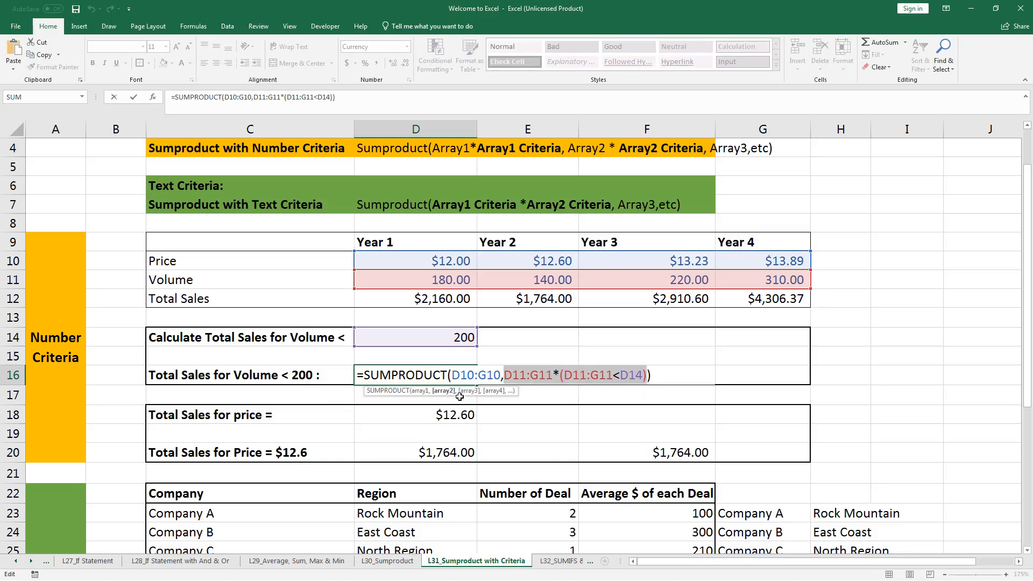
key("F9")
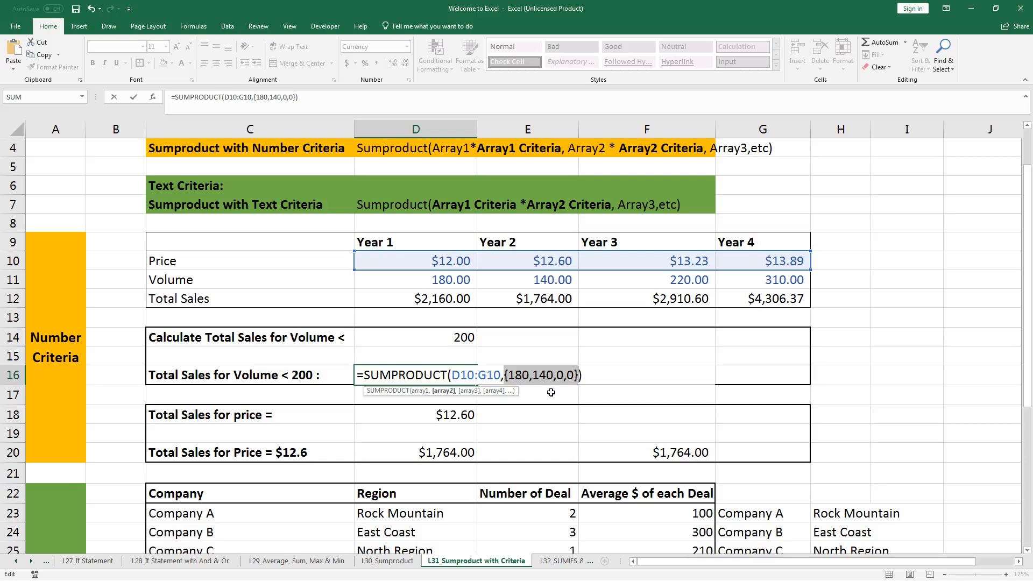
key("Escape")
key("F2")
key("Escape")
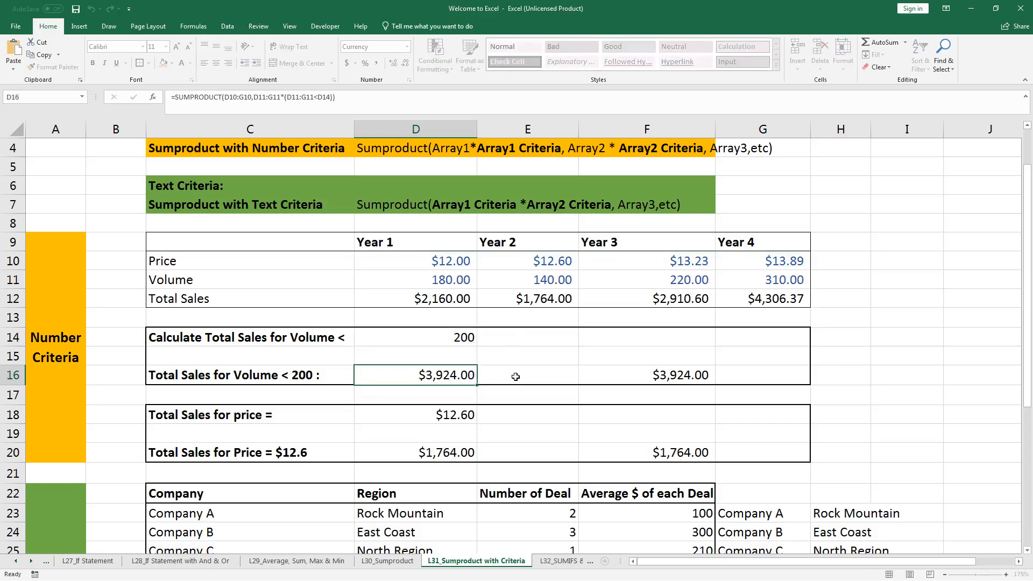
Step: Examine the price criterion in D18 and the matching Year 2 price and total sales in the table
scroll(513, 376, "down", 1)
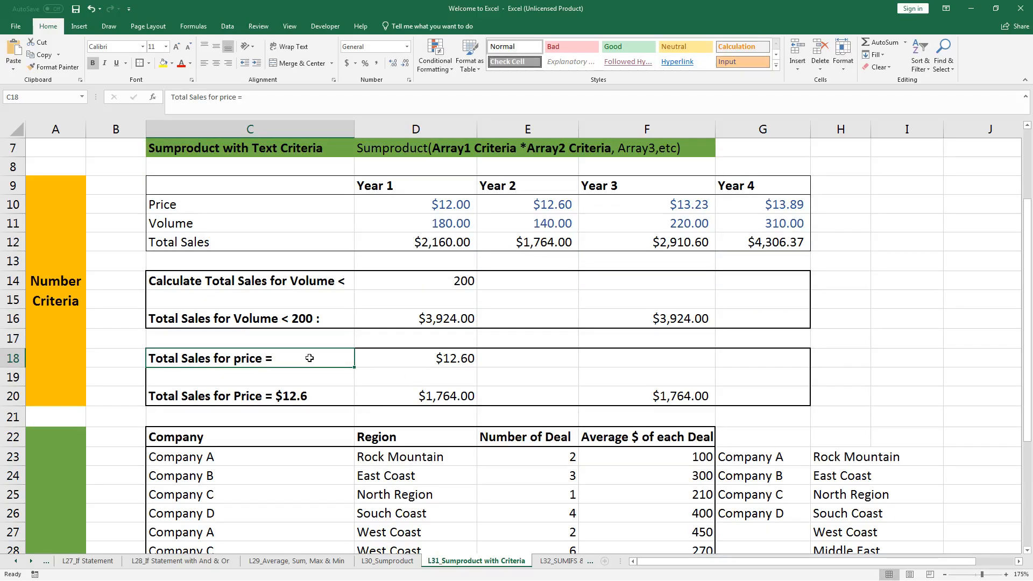
left_click(431, 359)
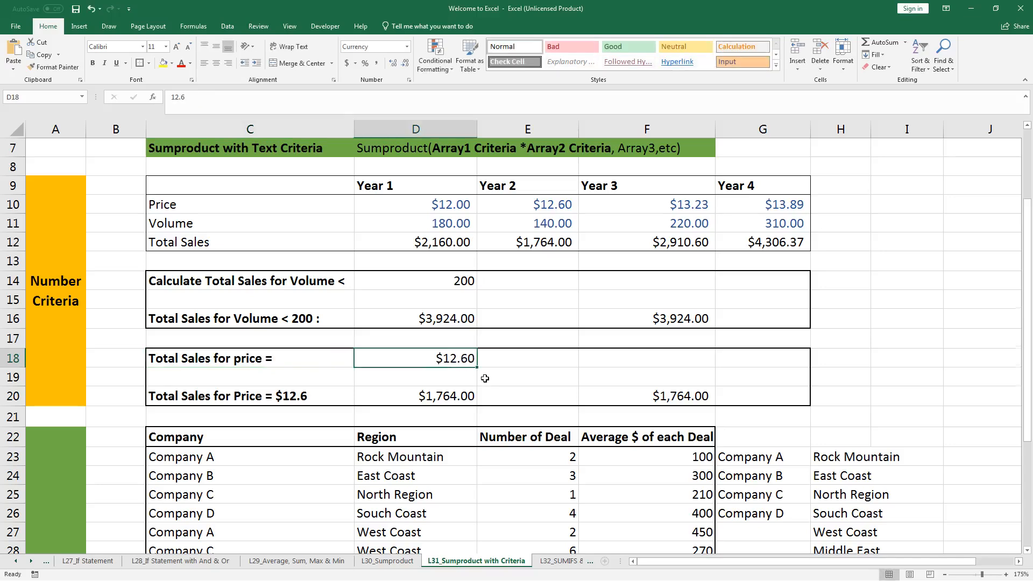
scroll(484, 378, "up", 1)
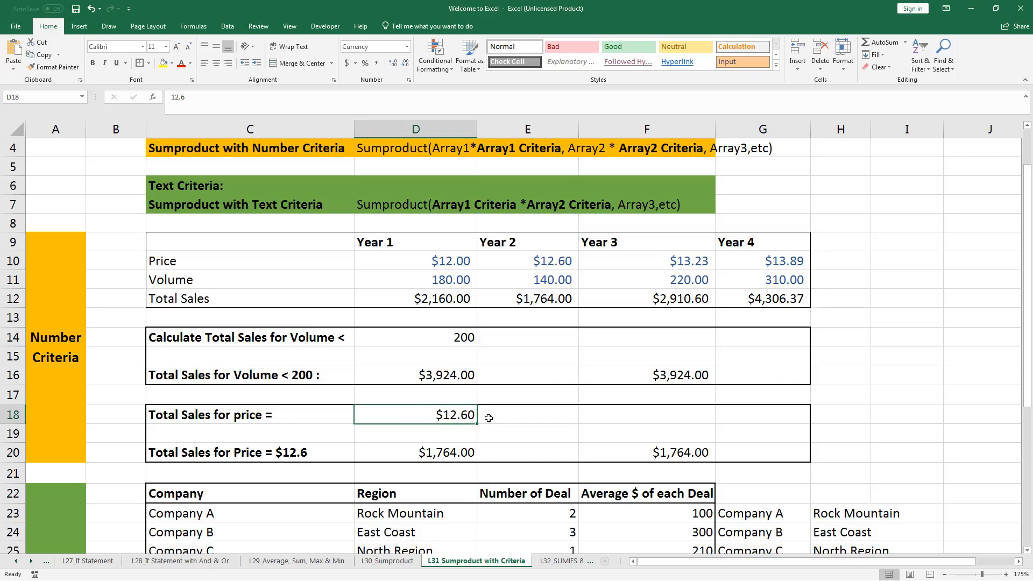
double_click(453, 418)
key("Escape")
left_click(568, 254)
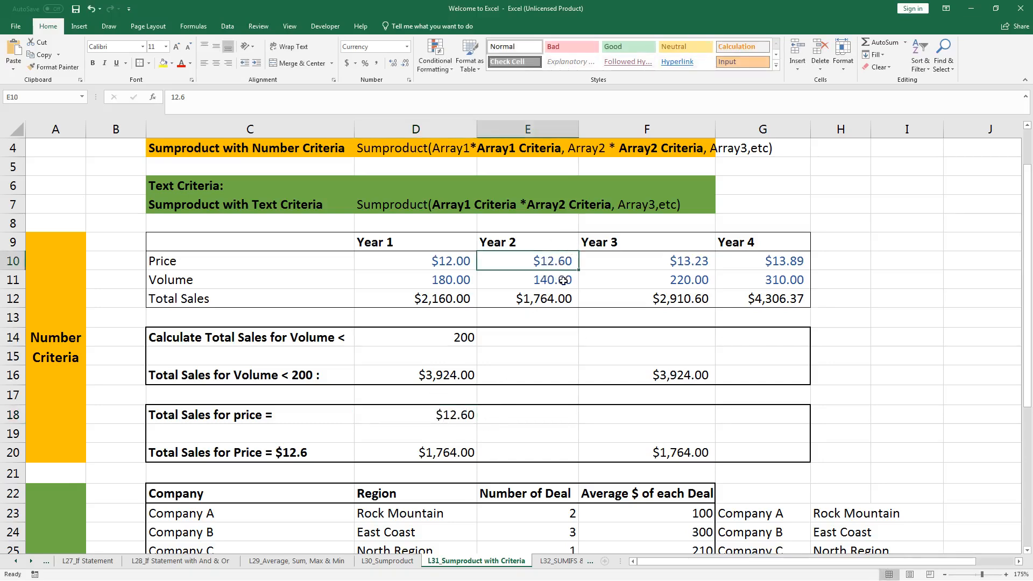
double_click(476, 422)
key("Escape")
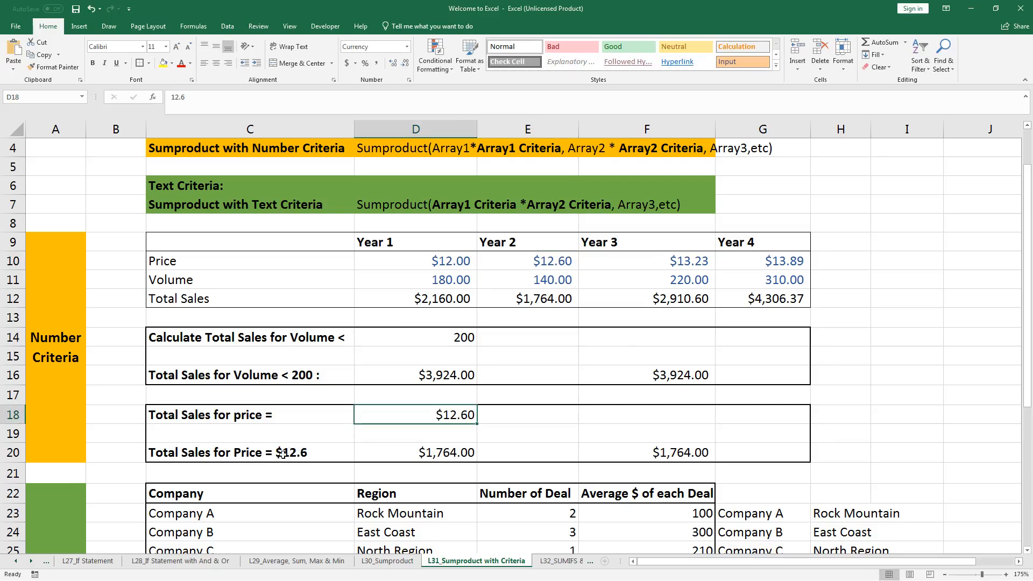
left_click(525, 300)
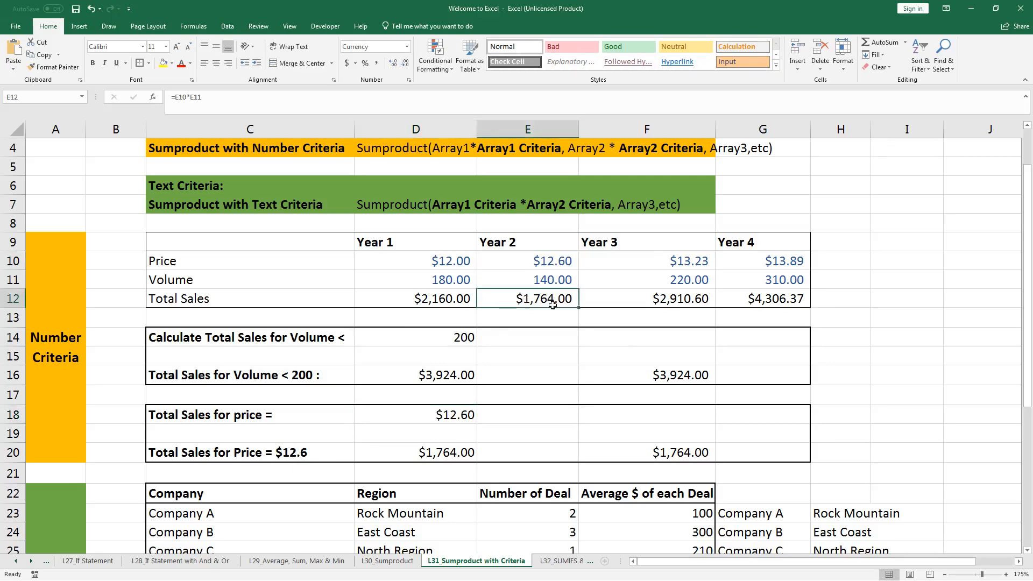
Step: Clear the check cell F20 and enter =E12 there to reference Year 2 total sales
left_click(699, 452)
key("Delete")
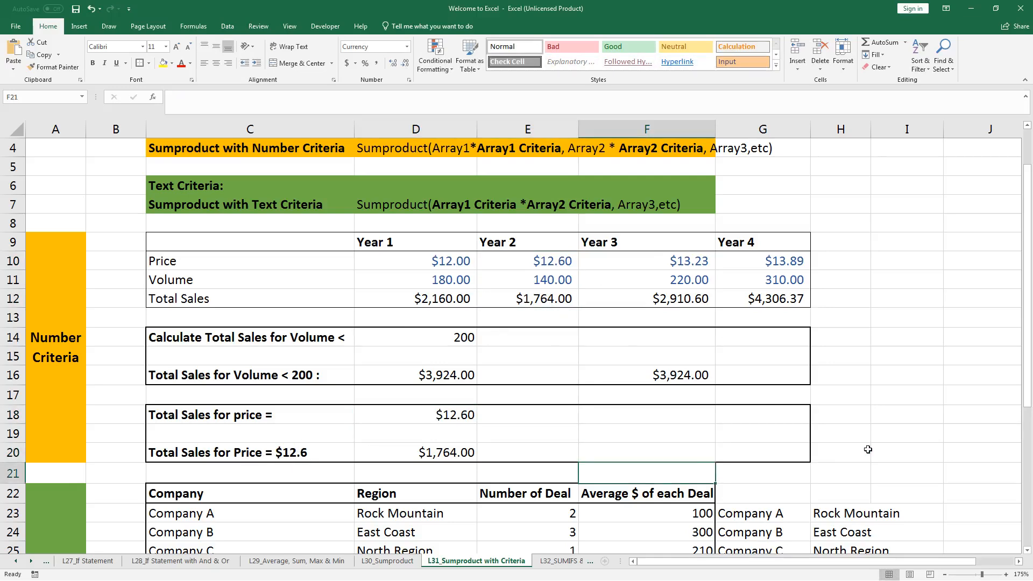
type("=")
key("Up")
key("Up")
key("Up")
key("Up")
key("Up")
key("Up")
key("Up")
key("Up")
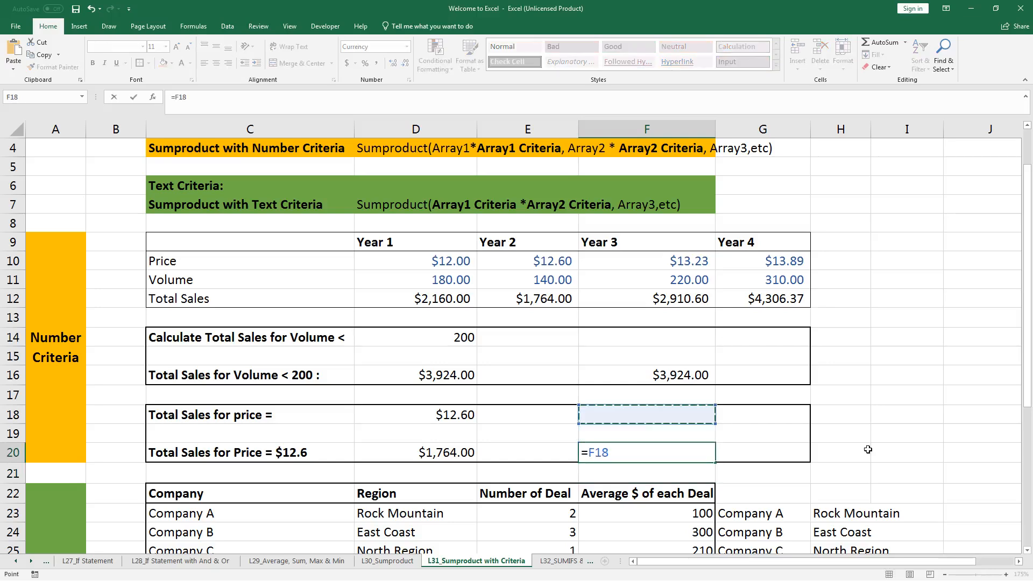
key("Left")
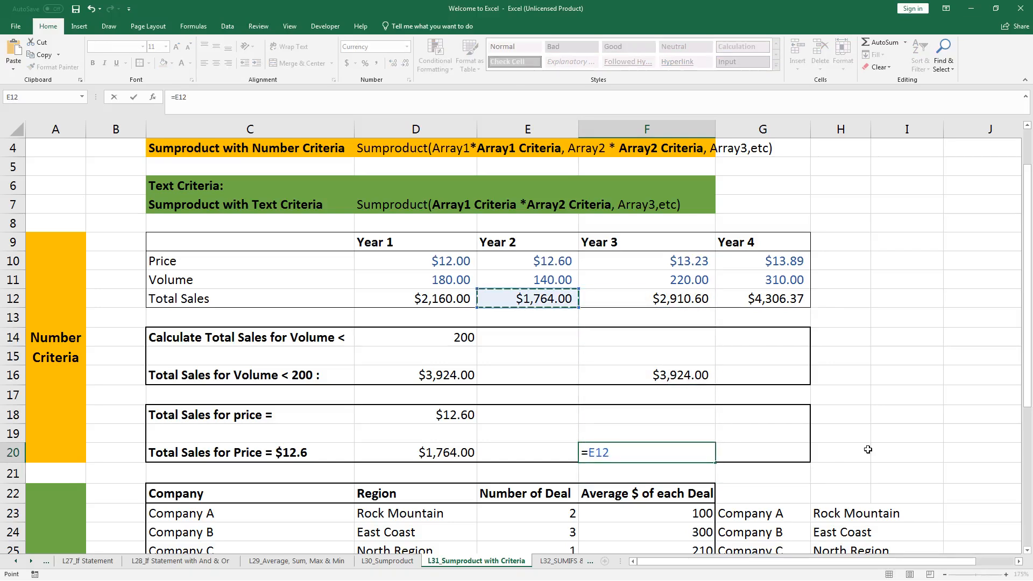
key("Return")
Step: Clear the existing total sales formula for the price criterion from cell D20
key("Left")
key("Left")
key("Up")
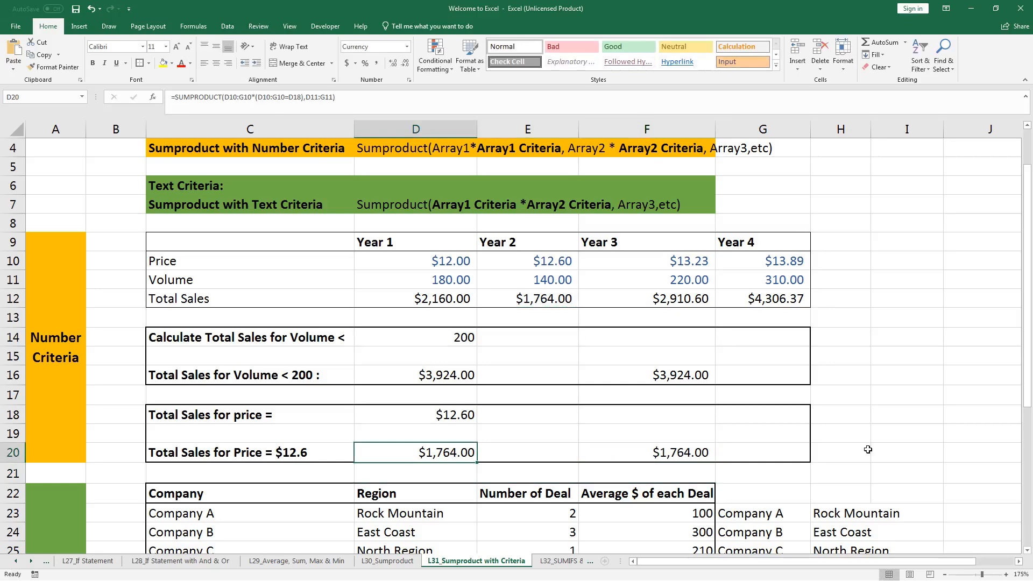
key("Delete")
key("Up")
key("Down")
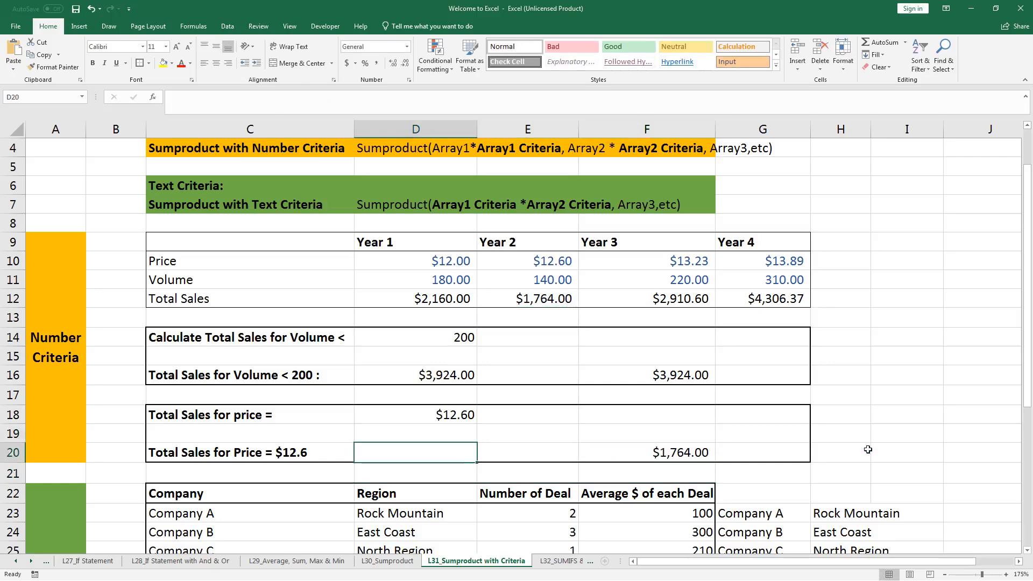
Step: Enter =SUMPRODUCT(D10:G10*(D10:G10=D18),D11:G11) in D20 to total sales at the criterion price, accepting the proposed formula correction
type("=sum")
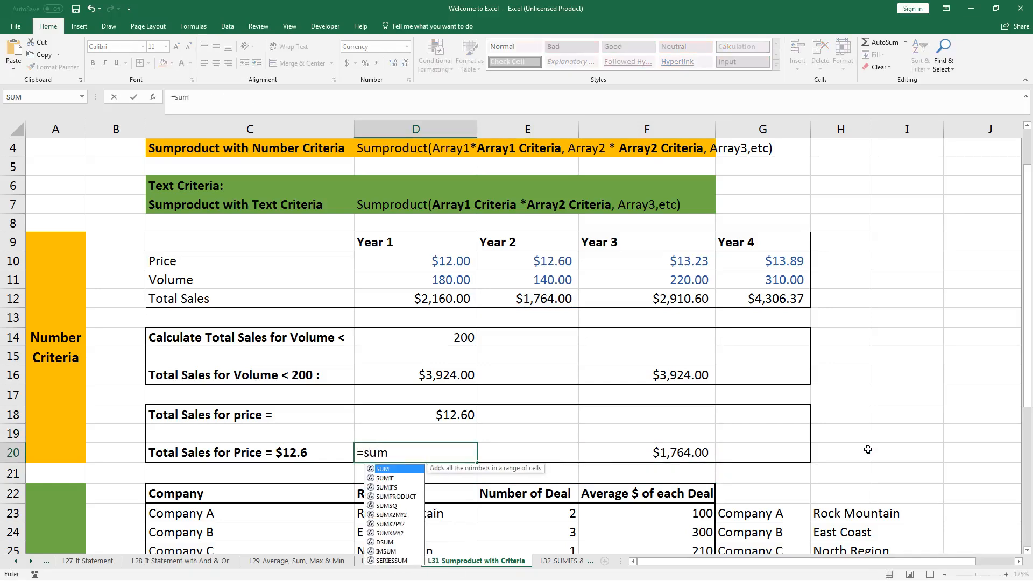
type("product")
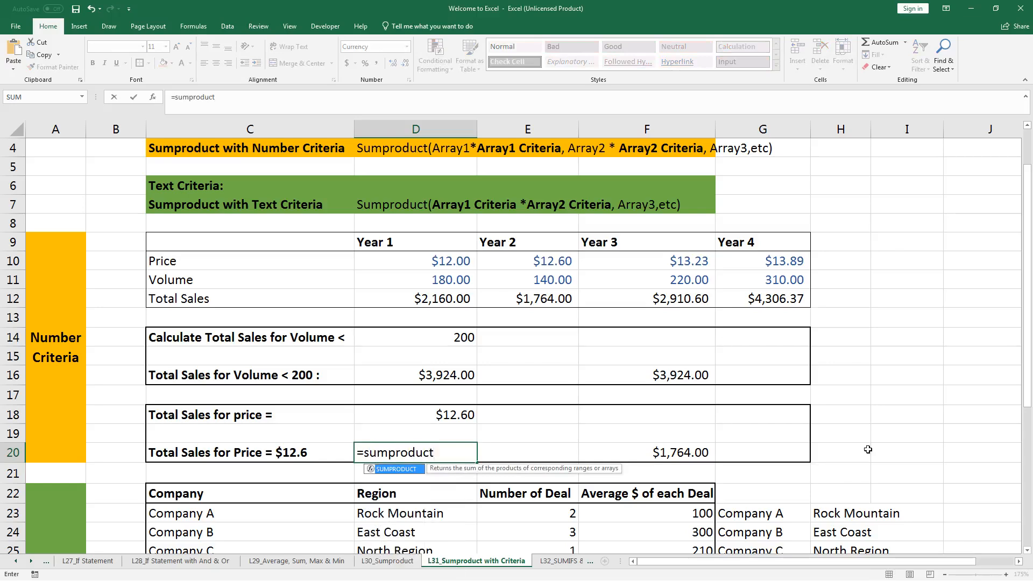
type("(")
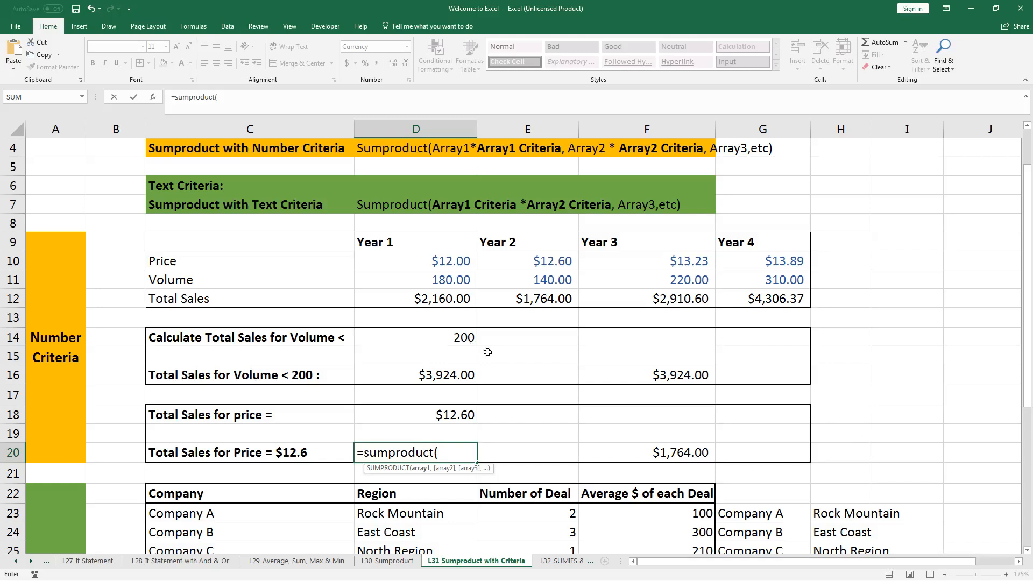
left_click_drag(456, 264, 725, 265)
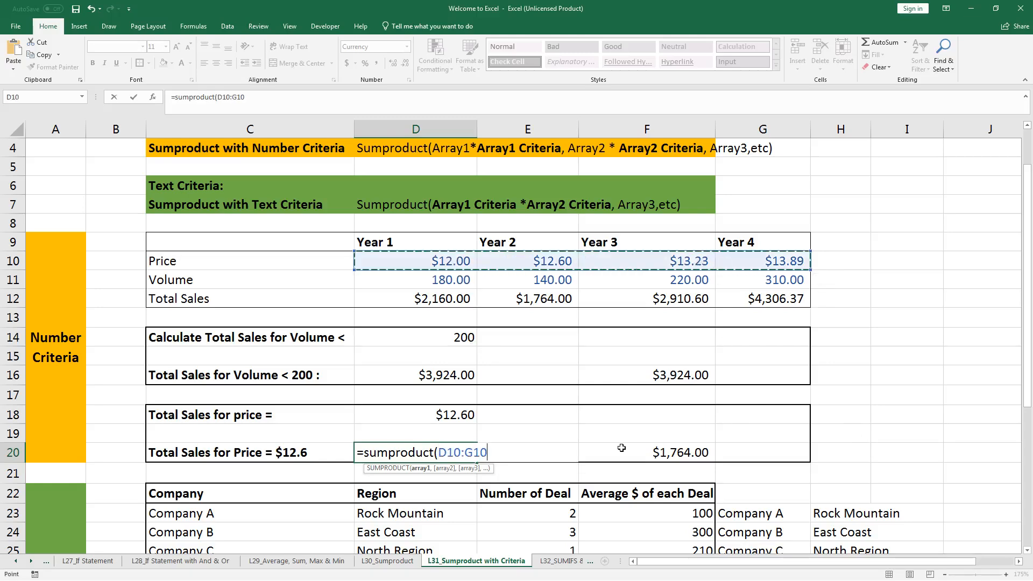
type("*")
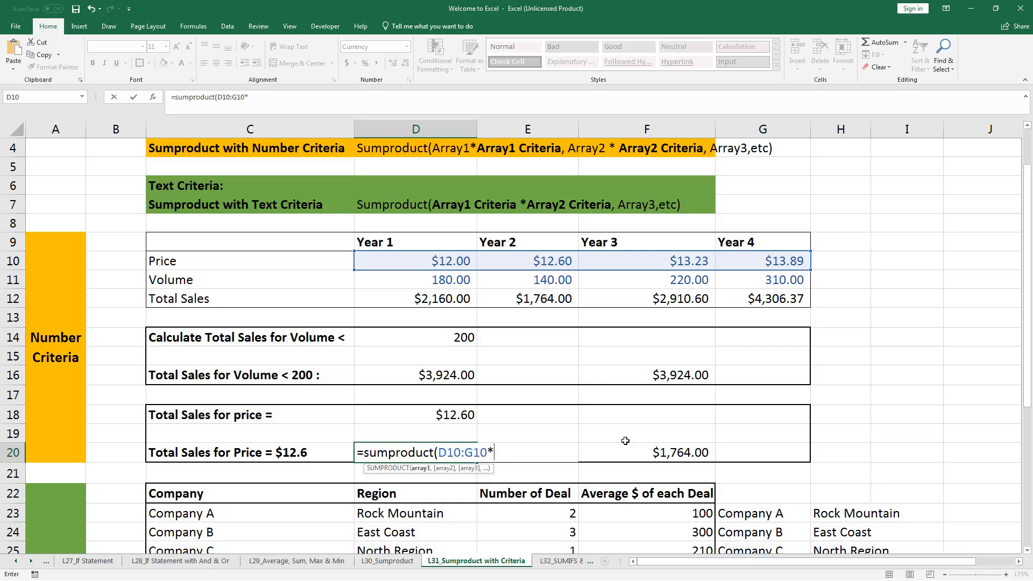
left_click_drag(380, 261, 726, 265)
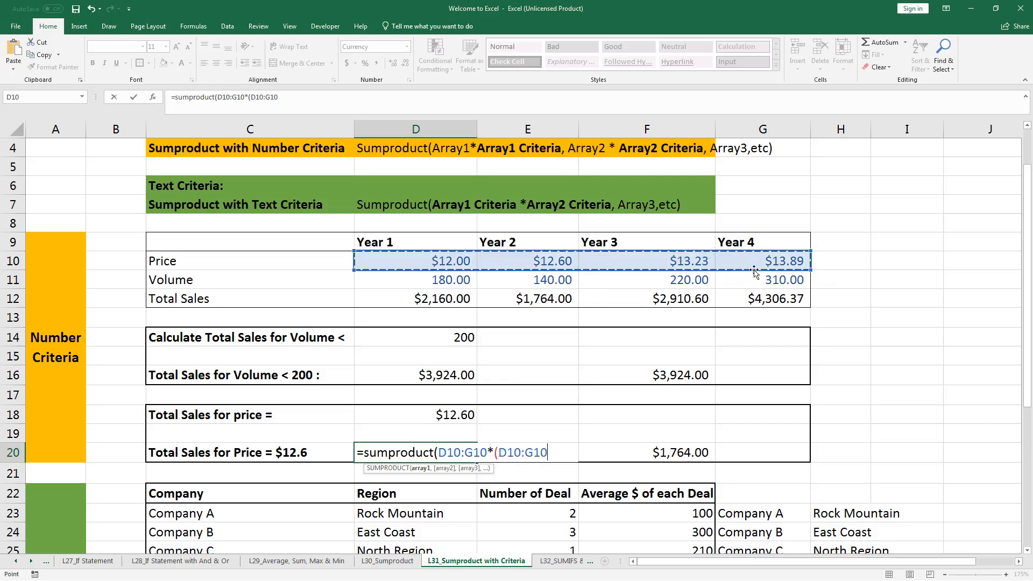
type("=")
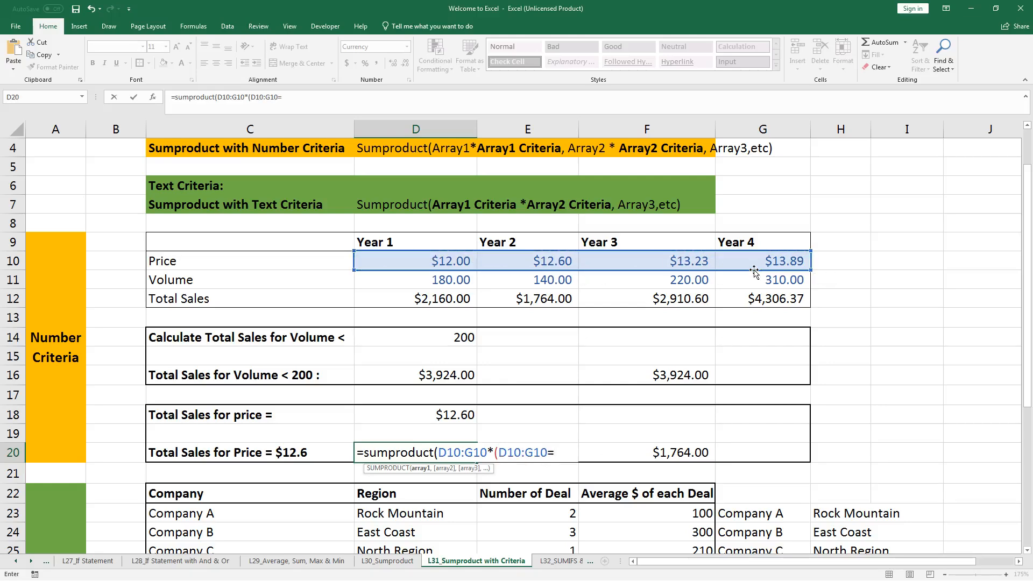
left_click(451, 417)
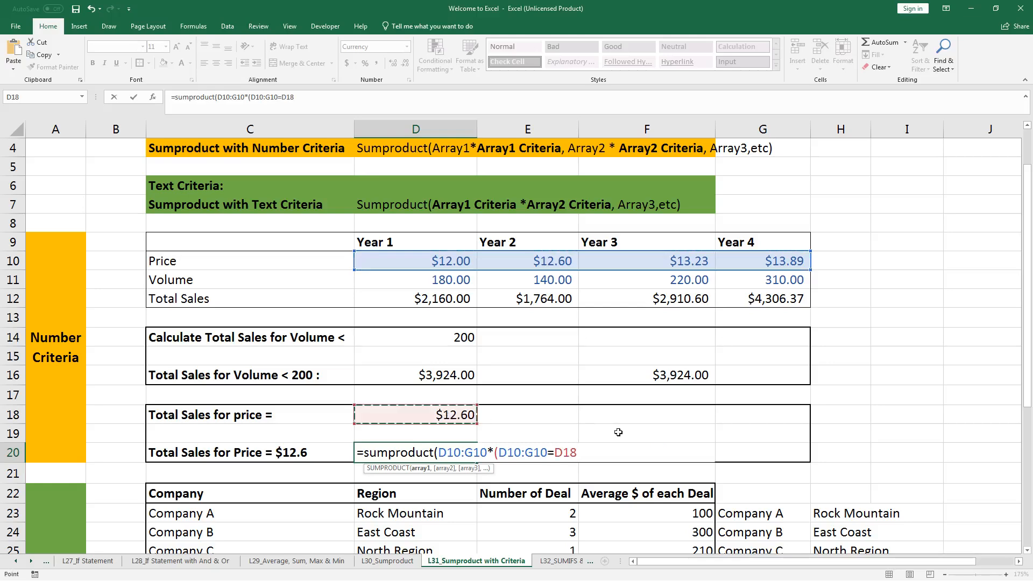
type("),")
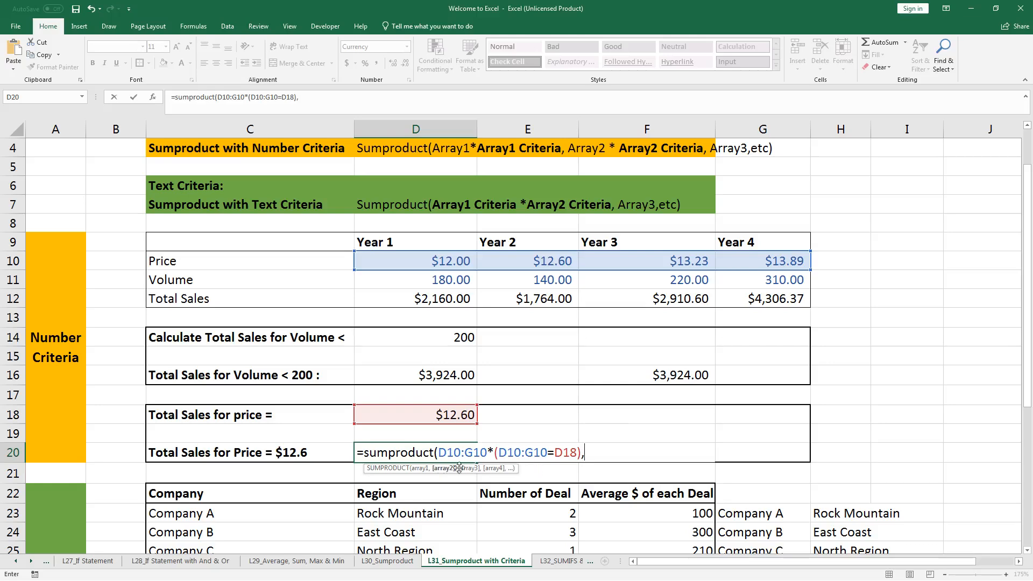
left_click_drag(404, 266, 752, 281)
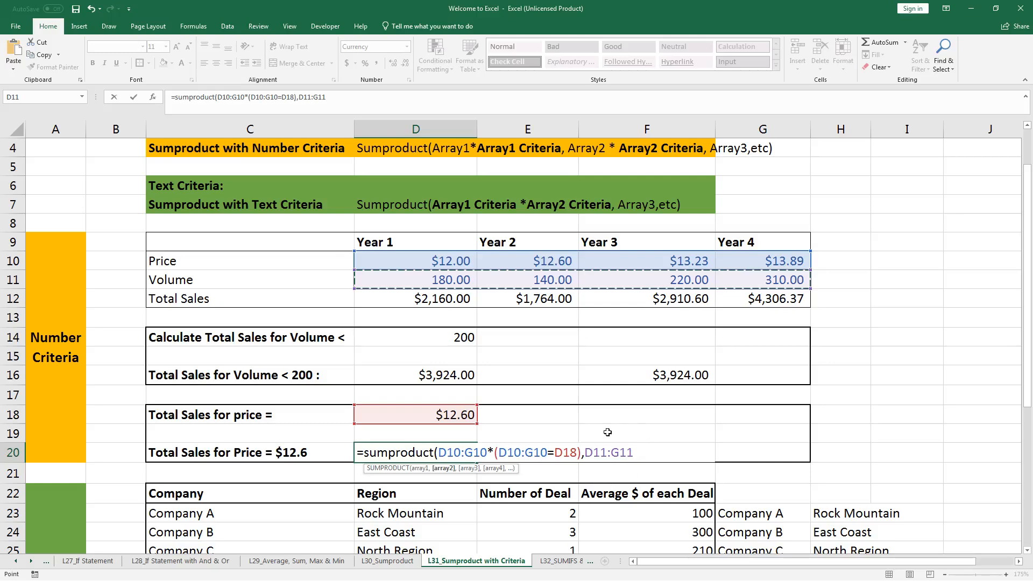
type(")")
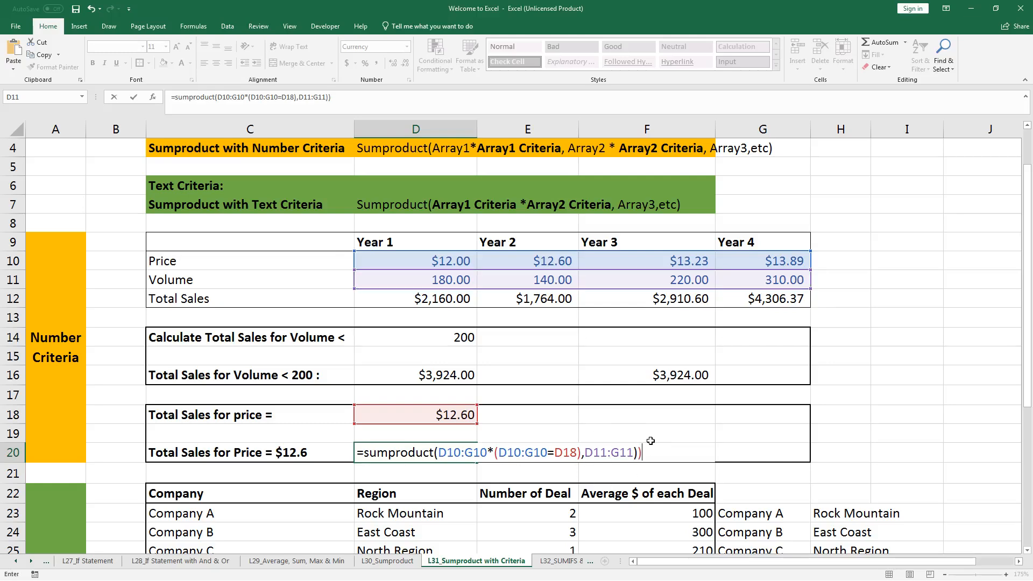
key("Return")
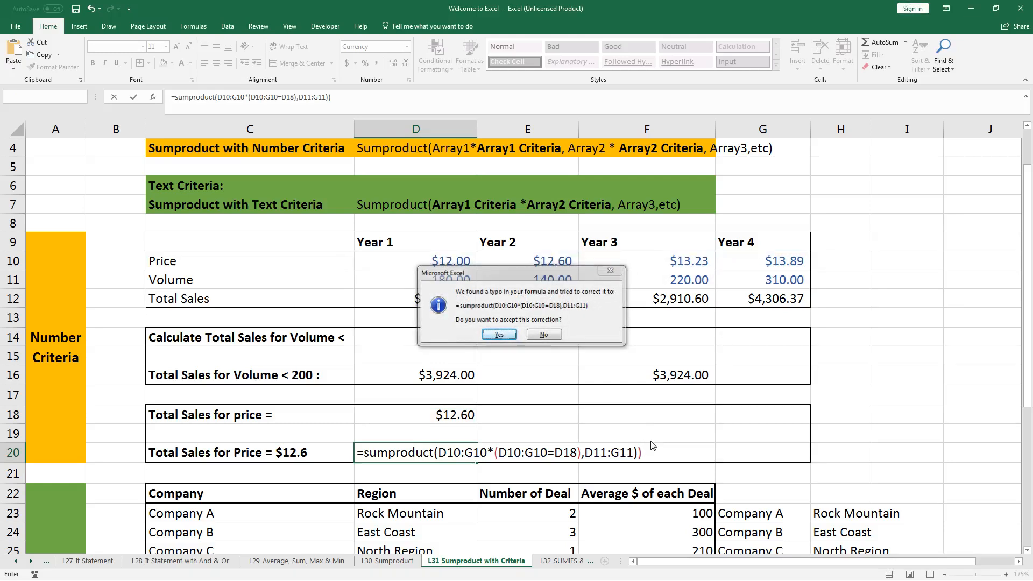
key("Return")
Step: Inspect the SUMPRODUCT formula in D20 and compare it with the check formula in F20
double_click(448, 446)
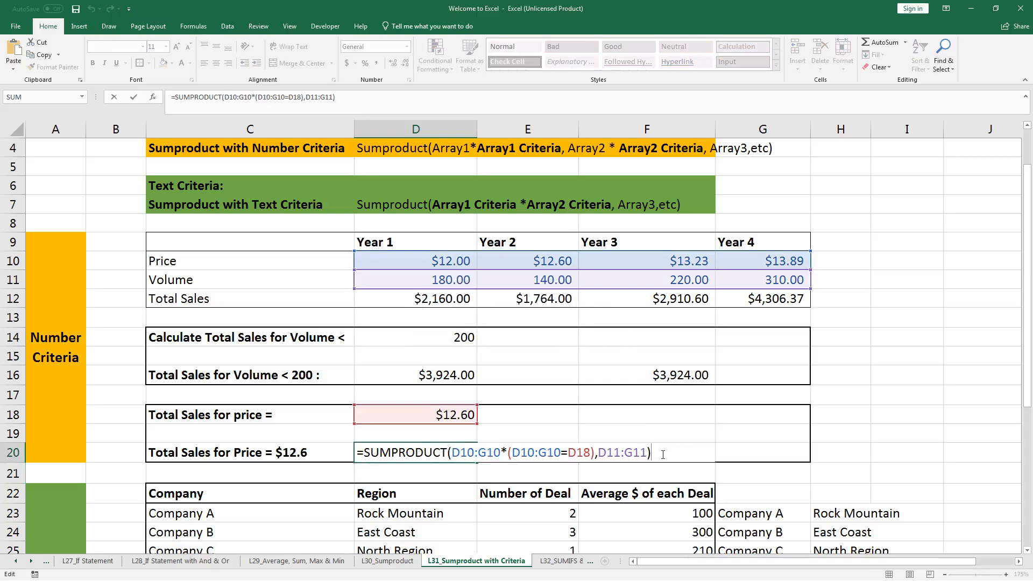
key("Escape")
double_click(447, 451)
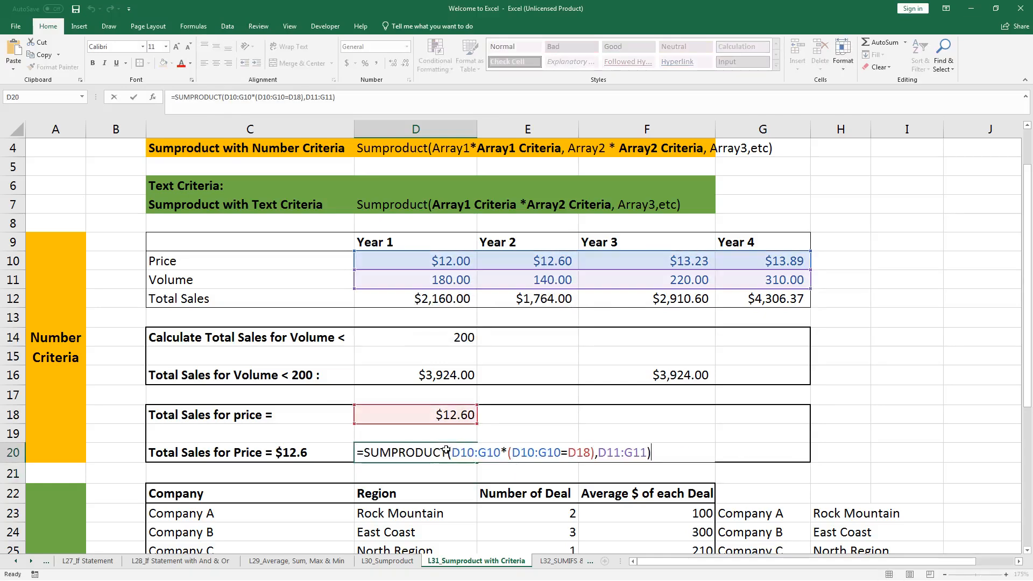
key("Escape")
double_click(670, 451)
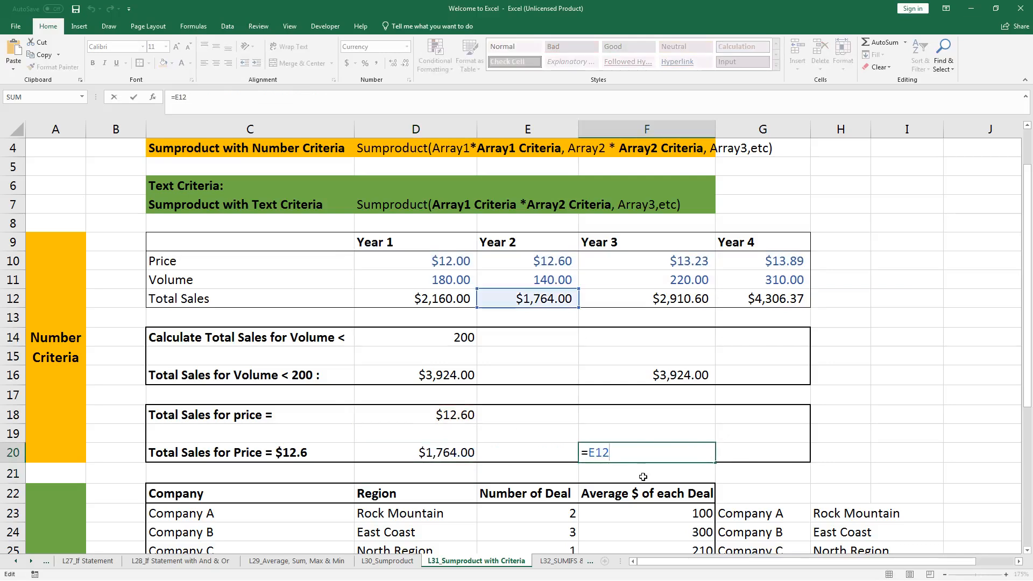
key("Escape")
double_click(671, 453)
key("Escape")
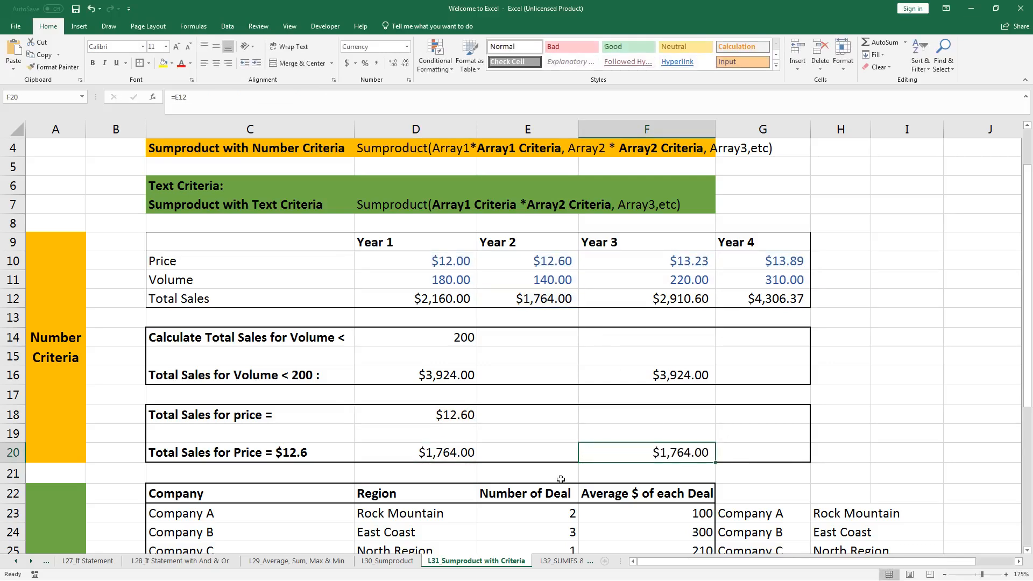
Step: Evaluate the D10:G10*(D10:G10=D18) part inside the D20 formula to inspect its array, leaving the formula without saving the evaluation
double_click(457, 454)
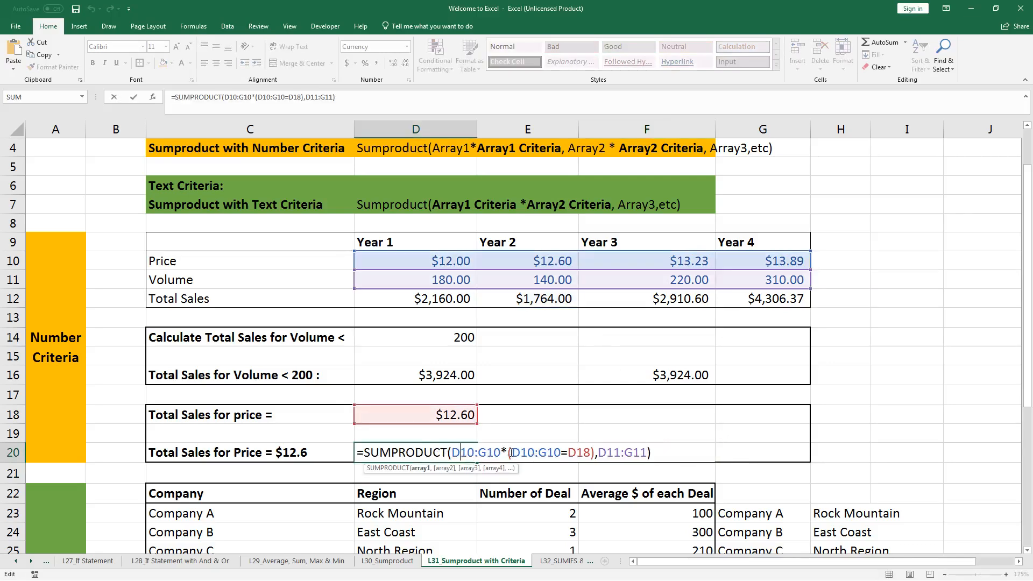
left_click_drag(595, 454, 454, 454)
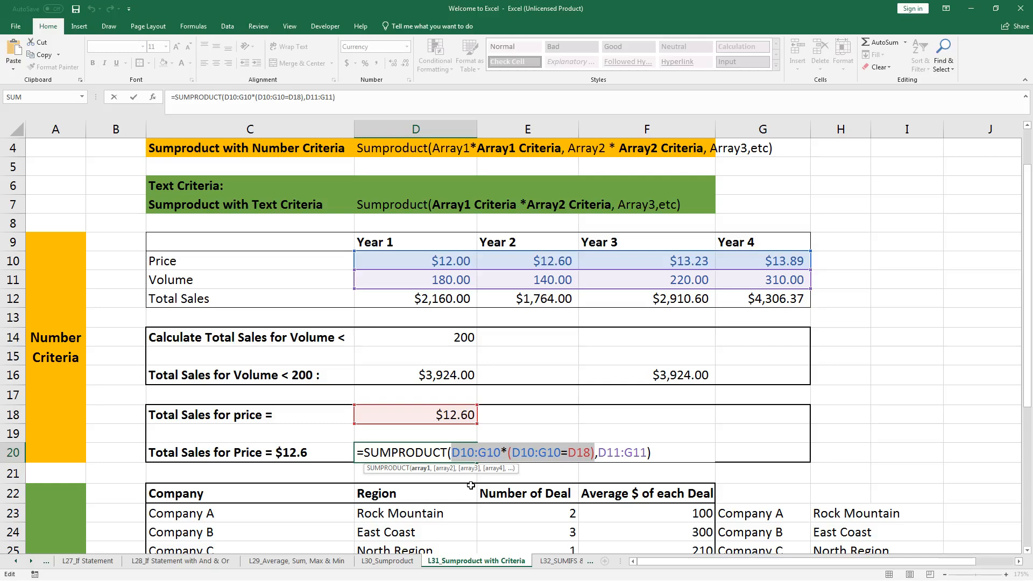
key("F9")
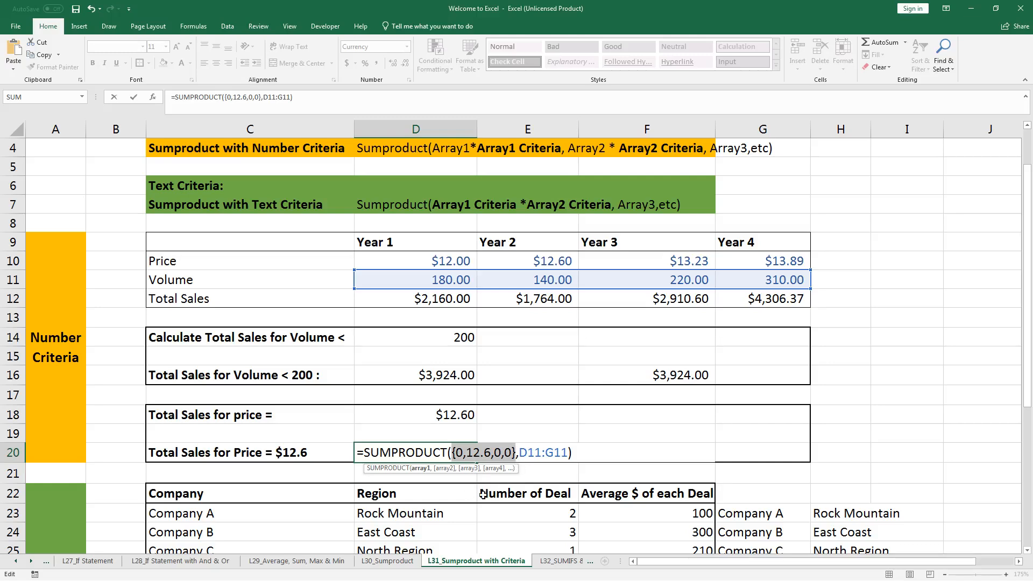
key("Escape")
double_click(456, 451)
key("Escape")
Step: Review the volume criterion in D14 and the SUMPRODUCT formula in D16 that uses it
left_click(460, 337)
left_click(451, 372)
double_click(451, 373)
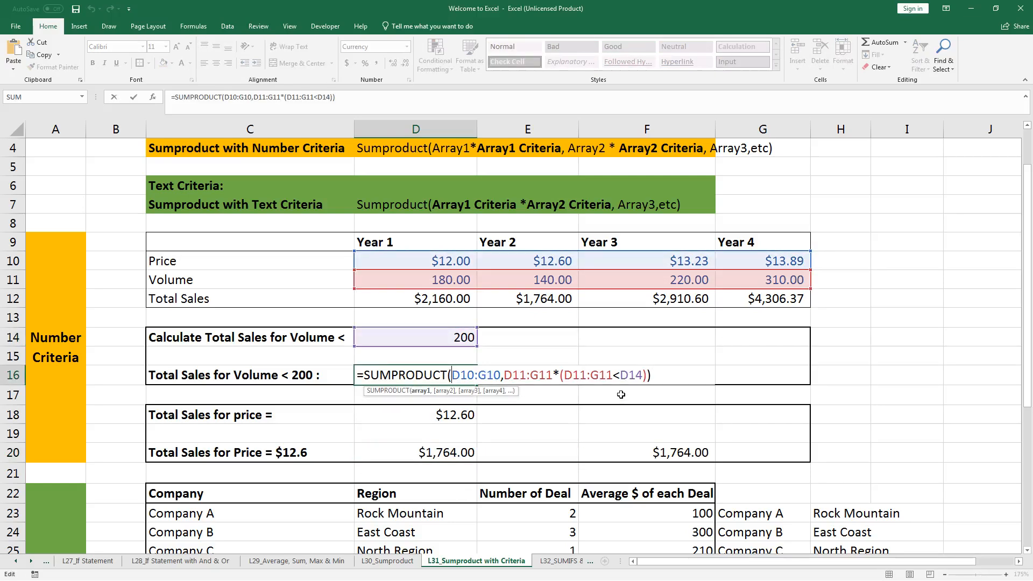
key("Escape")
Step: Examine the Text Criteria section and its table of companies, regions, number of deals and average deal value in C22:F29
scroll(682, 392, "down", 3)
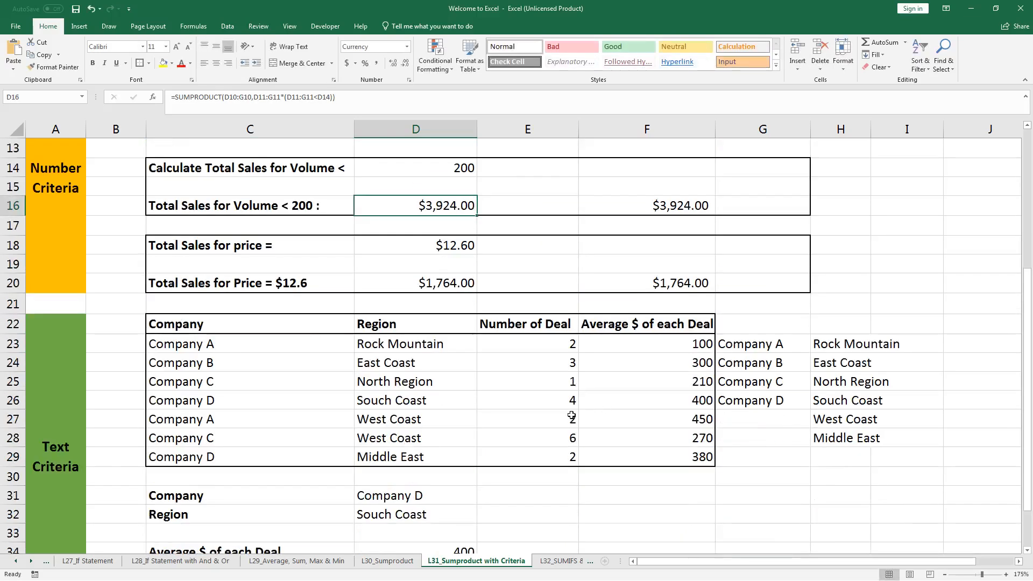
left_click(484, 363)
left_click(161, 324)
scroll(321, 334, "down", 1)
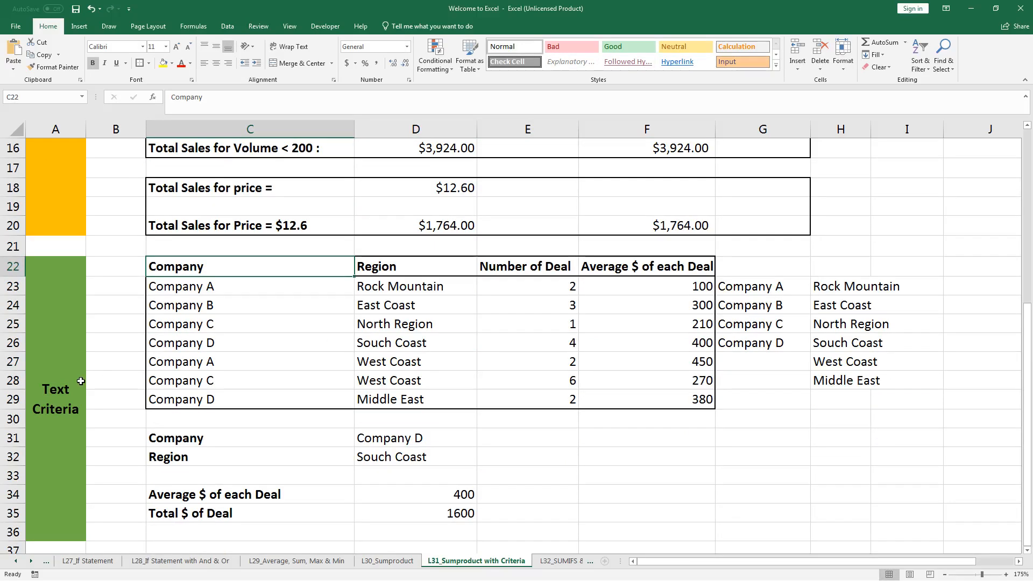
left_click(65, 410)
left_click(200, 344)
scroll(205, 333, "up", 1)
scroll(213, 301, "down", 1)
left_click_drag(218, 269, 640, 403)
Step: Inspect the list choices offered for the company criterion in D31 and the region criterion in D32 without changing either one
left_click(379, 445)
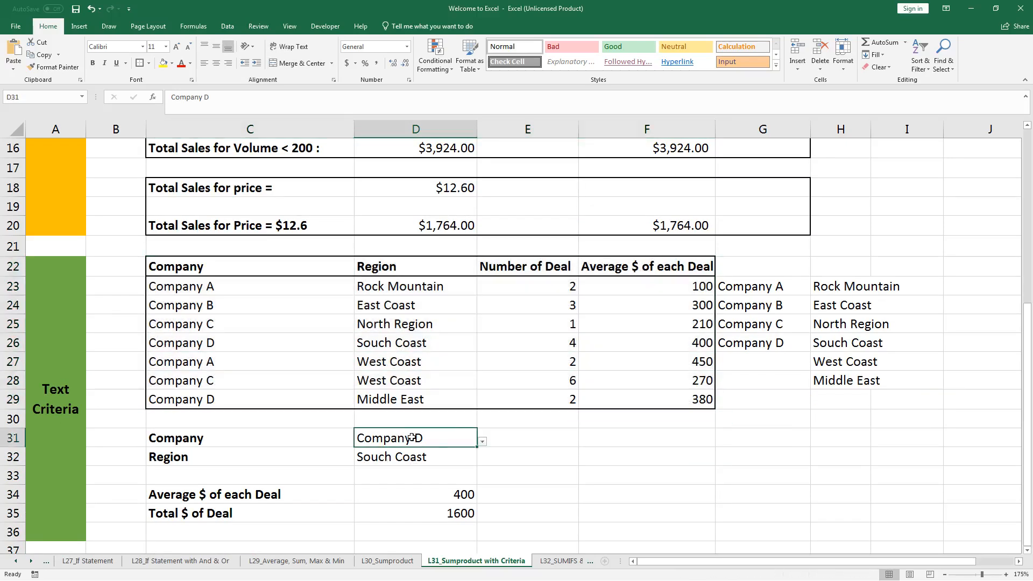
key("alt+Down")
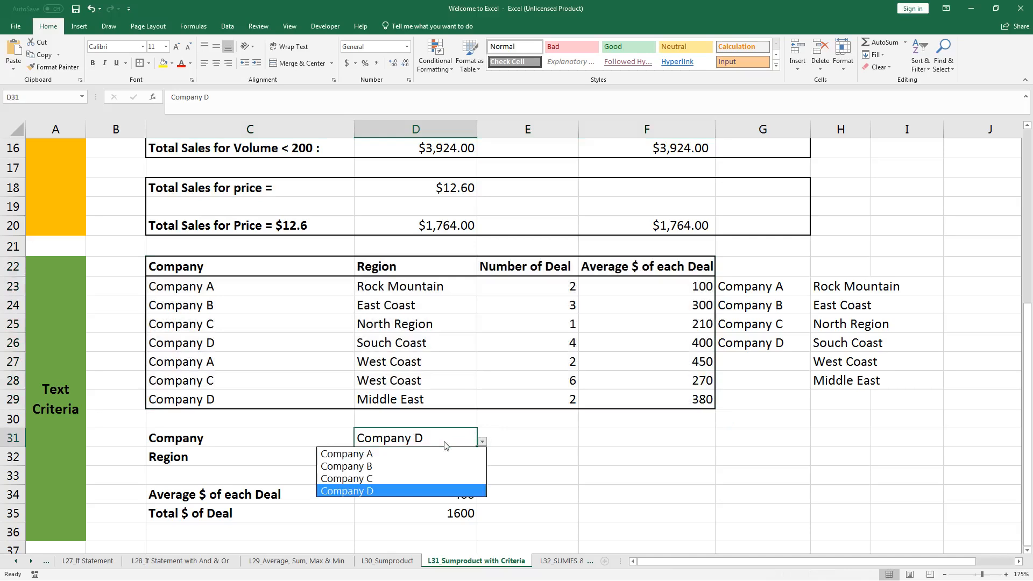
key("Up")
key("Up")
key("Up")
key("Escape")
left_click(446, 456)
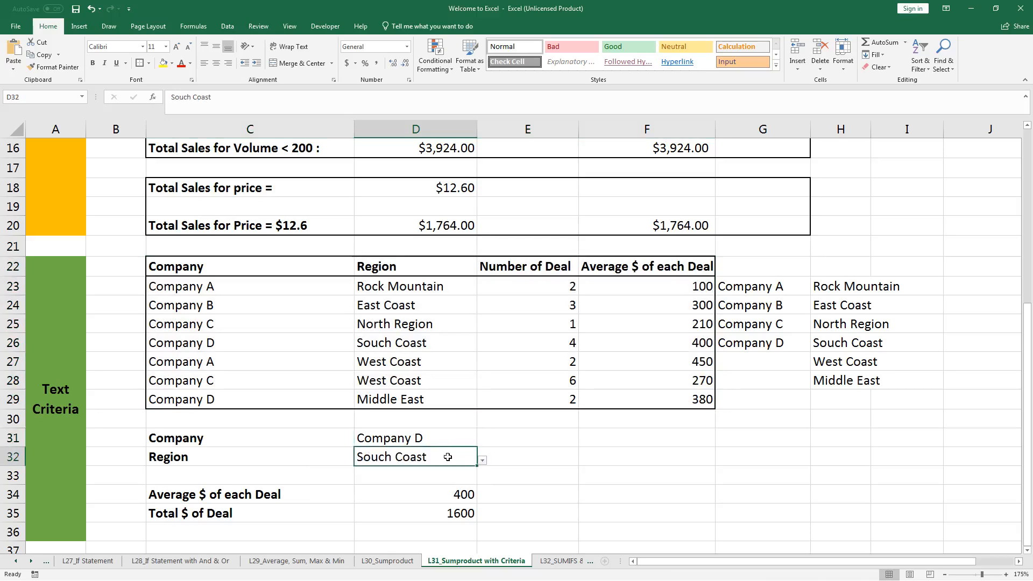
left_click(484, 464)
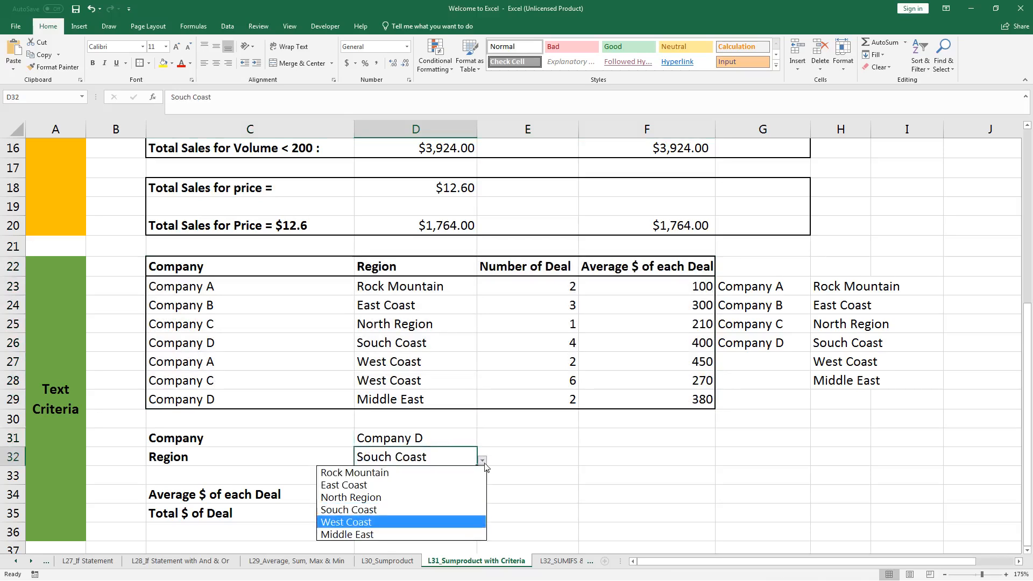
left_click(485, 463)
Step: Review the Average $ of each Deal and Total $ of Deal results in C34:D35 against the criteria in D31:D32
left_click(474, 491)
double_click(474, 490)
key("Escape")
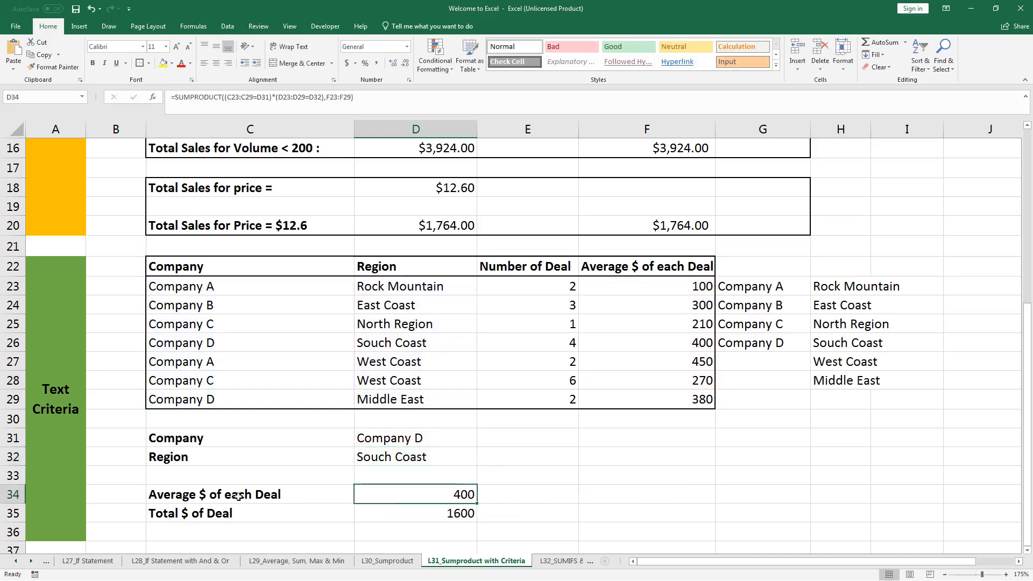
left_click(280, 494)
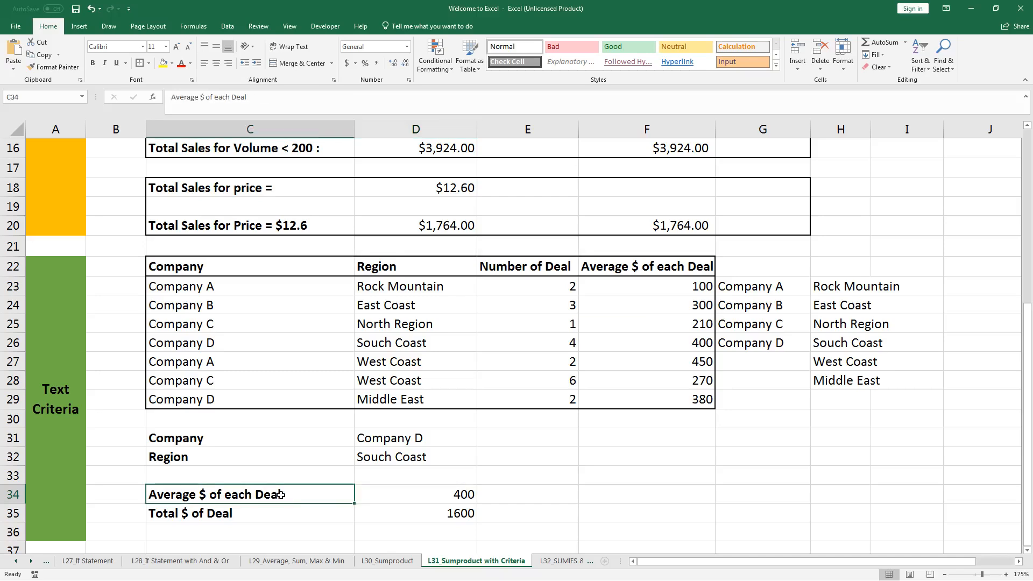
left_click(420, 491)
left_click_drag(409, 439, 373, 460)
left_click_drag(261, 515, 429, 496)
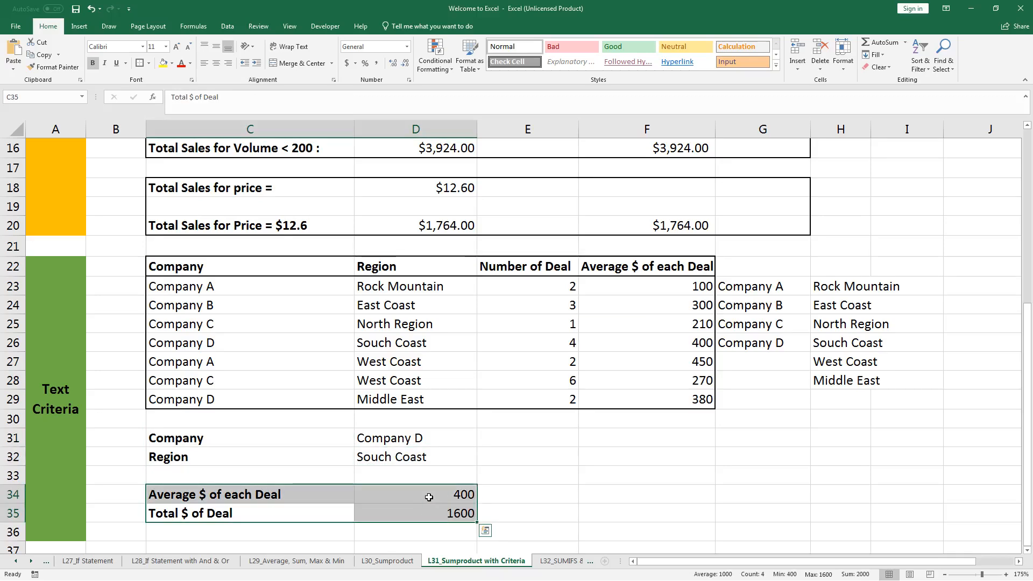
left_click(402, 520)
left_click(541, 513)
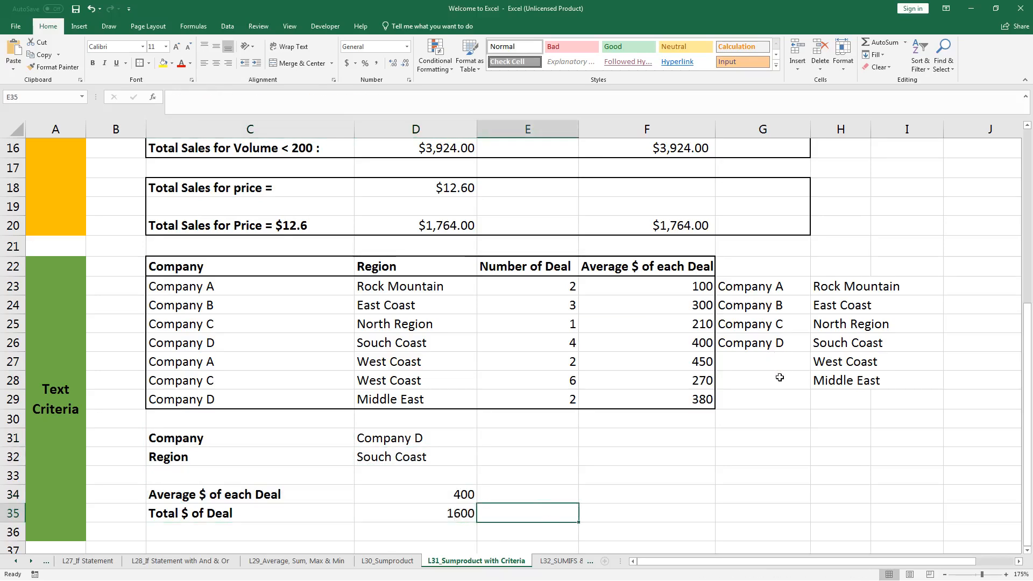
Step: Examine the company criterion in D31 and the Company and Region entries in C23:D29 for repeated names
left_click(718, 398)
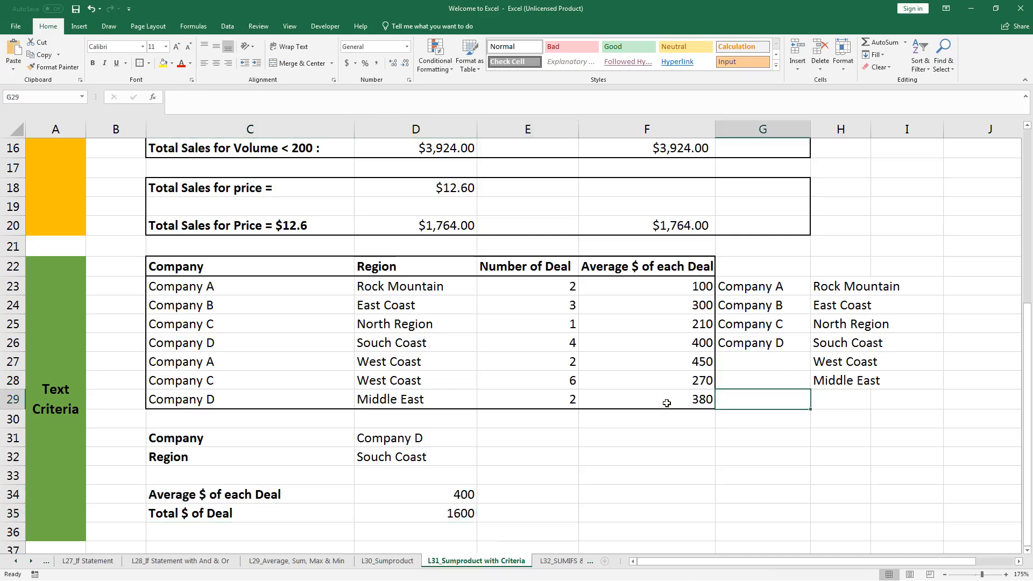
left_click(403, 438)
mouse_move(432, 441)
left_mouse_down()
mouse_move(435, 452)
mouse_move(438, 436)
left_mouse_up()
left_click(498, 425)
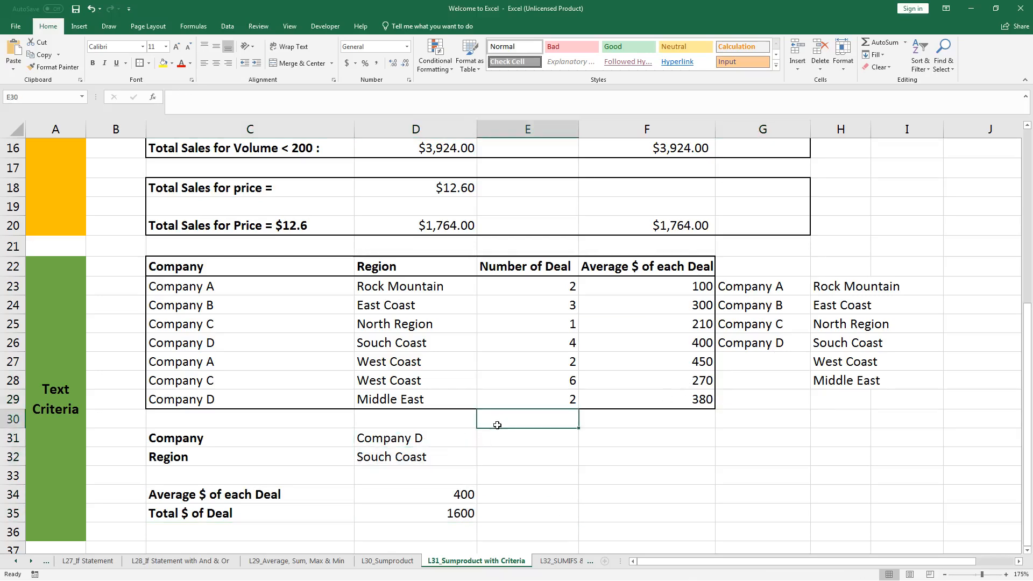
left_click(238, 284)
left_click_drag(238, 284, 259, 401)
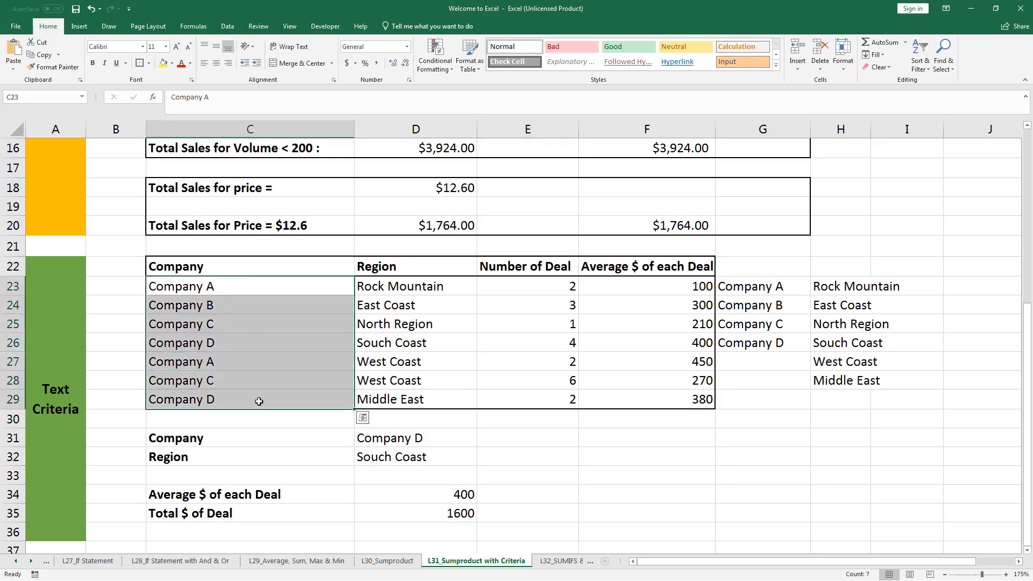
left_click_drag(232, 285, 262, 399)
left_click_drag(409, 283, 434, 403)
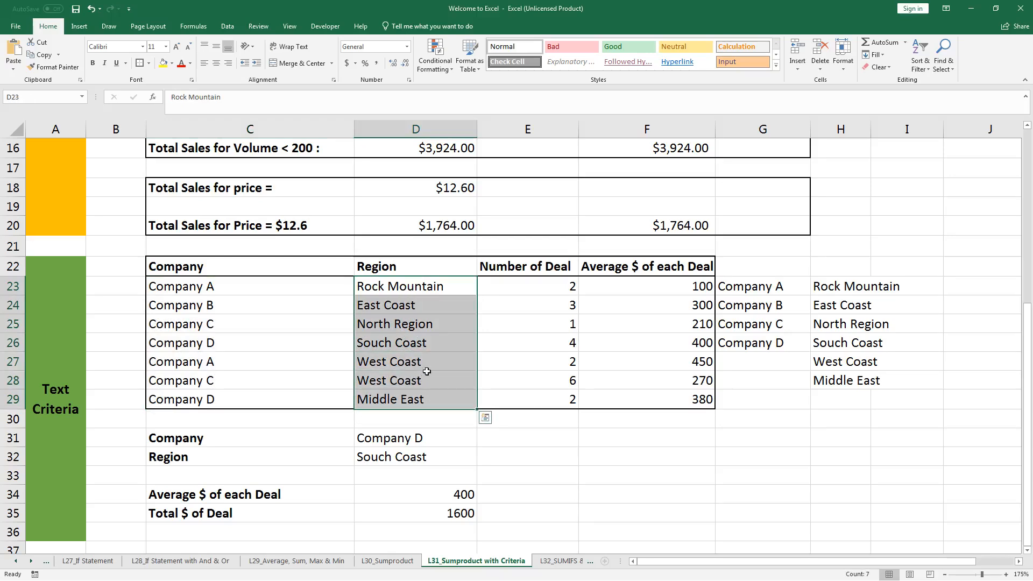
left_click_drag(239, 280, 263, 402)
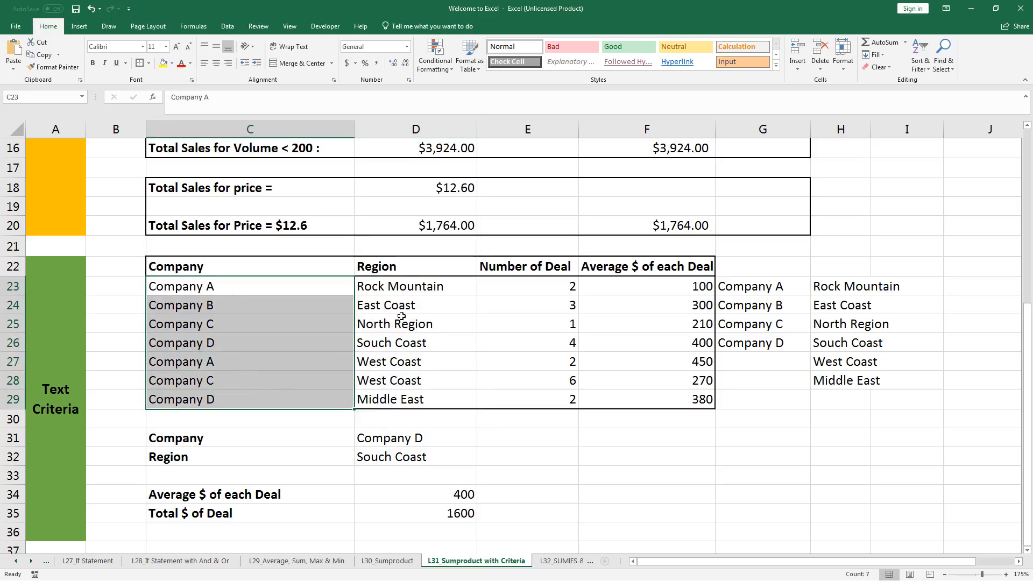
Step: Clear the helper lists of companies and regions in G23:H28
left_click(420, 322)
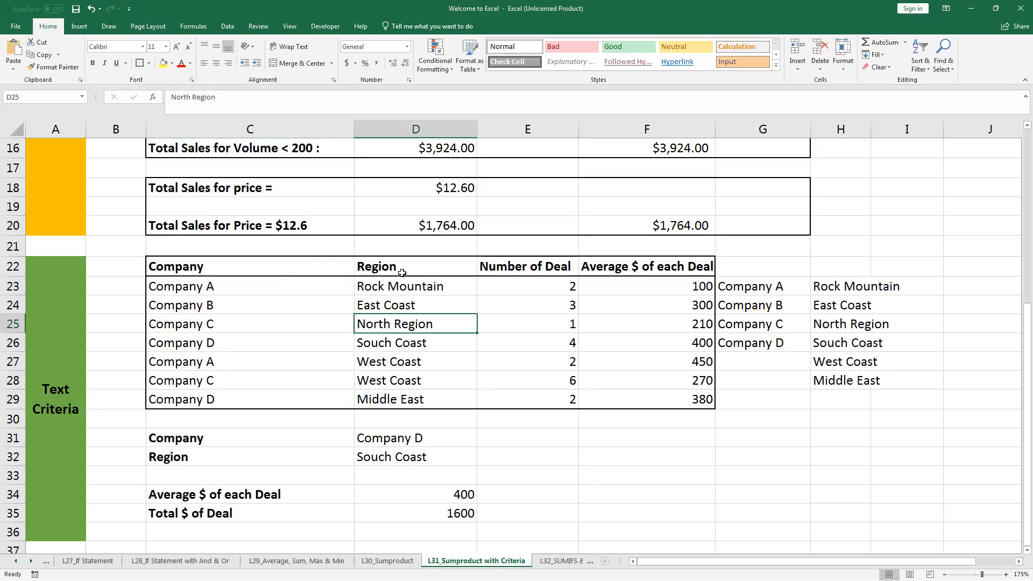
left_click_drag(751, 286, 838, 379)
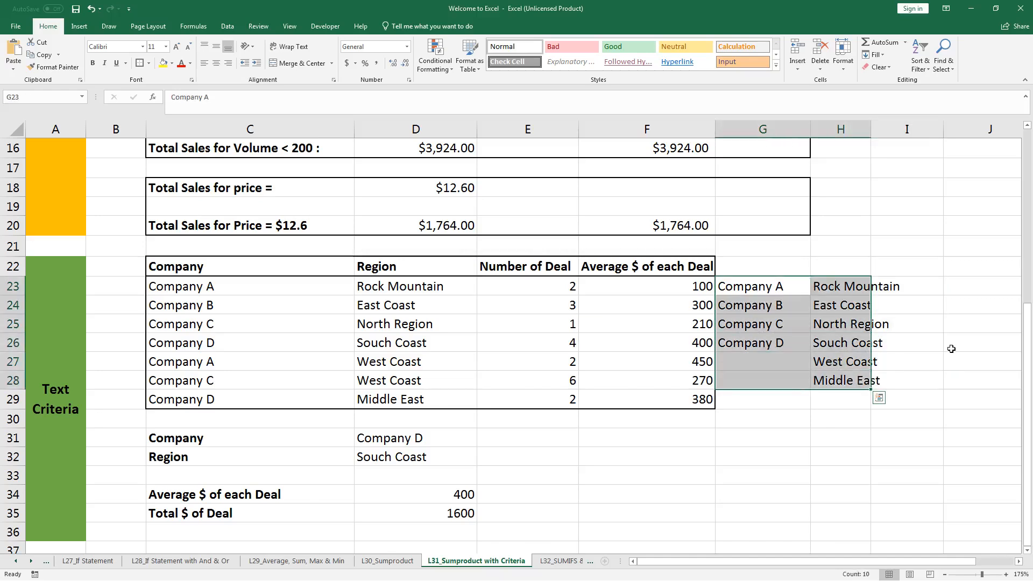
key("ctrl+z")
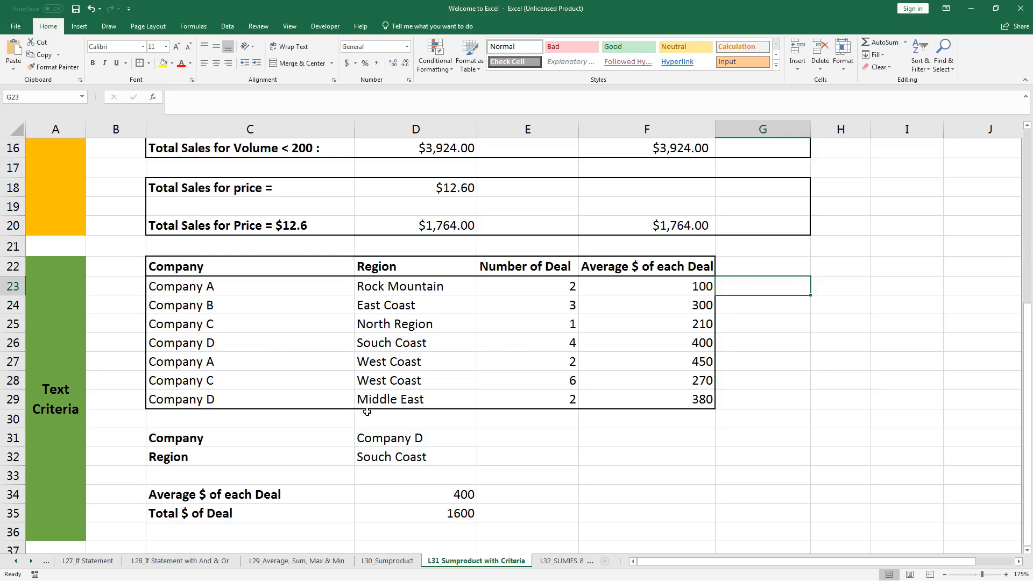
Step: Apply List data validation to G23 using the company cells =$C$23:$C$29 as the source
key("alt")
key("d")
key("l")
left_click_drag(431, 283, 526, 125)
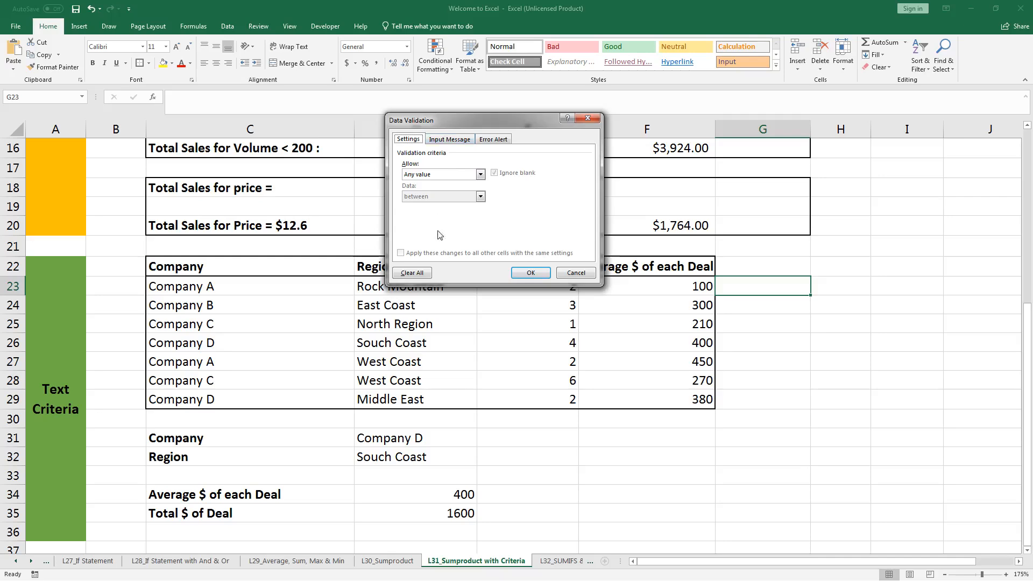
left_click(484, 175)
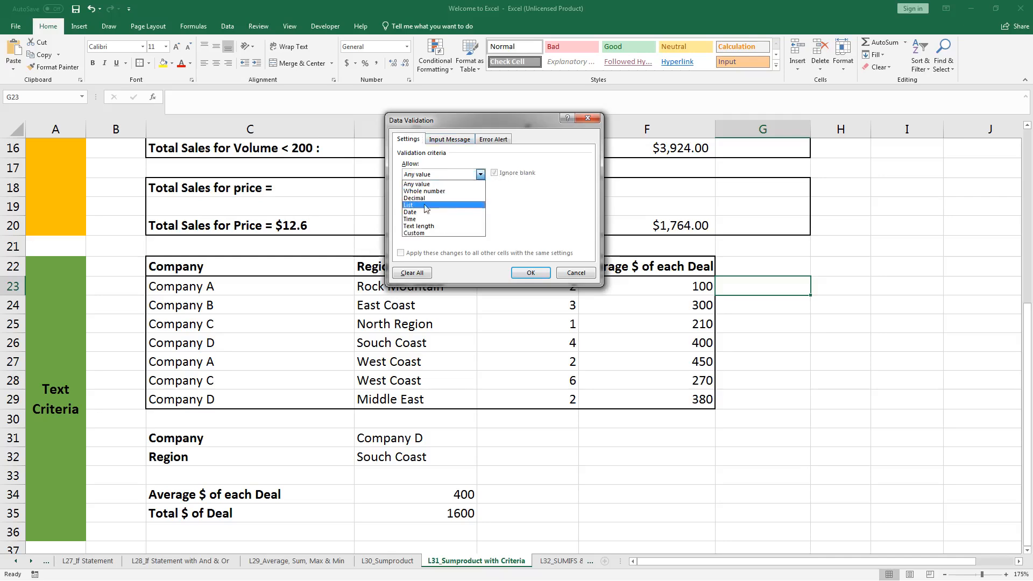
left_click(426, 206)
left_click_drag(247, 288, 253, 410)
left_click_drag(269, 286, 257, 398)
left_click_drag(446, 218, 402, 219)
left_click_drag(270, 289, 248, 390)
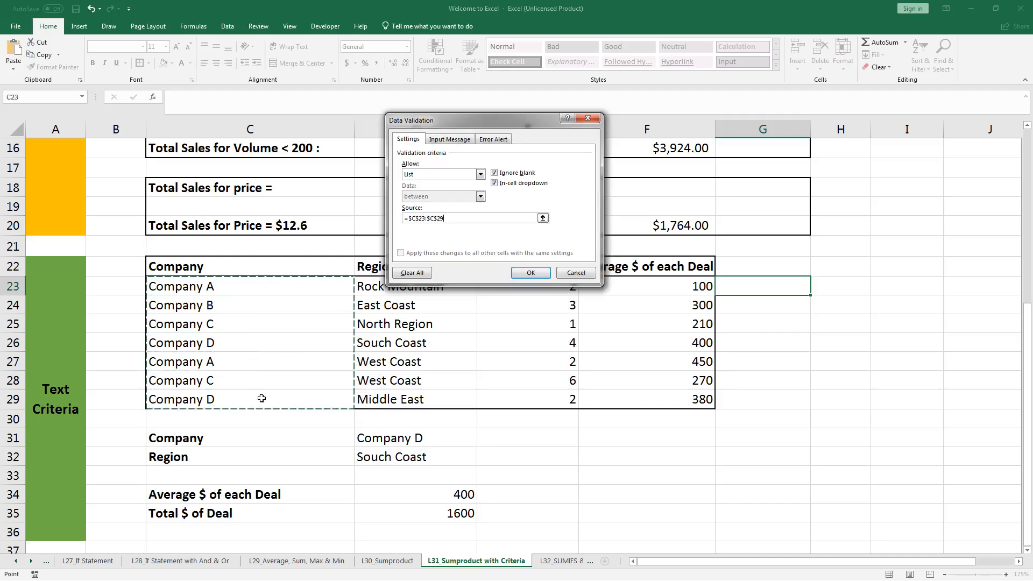
left_click(532, 273)
Step: Check the company choices offered in G23 and undo its list validation
left_click(816, 290)
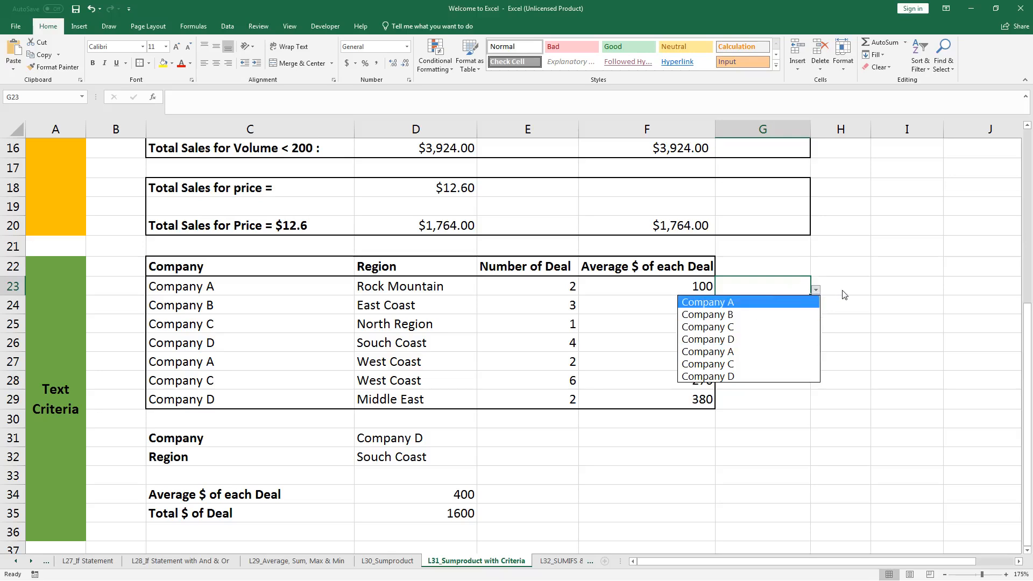
key("Escape")
key("ctrl+z")
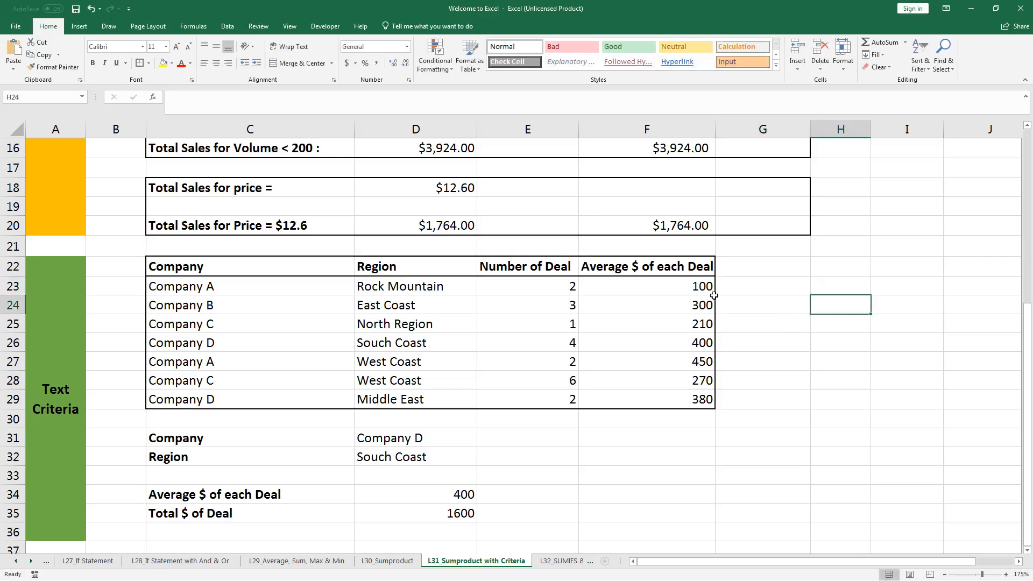
Step: Copy the company names in C23:C29 into column G starting at G23
left_click_drag(302, 290, 290, 402)
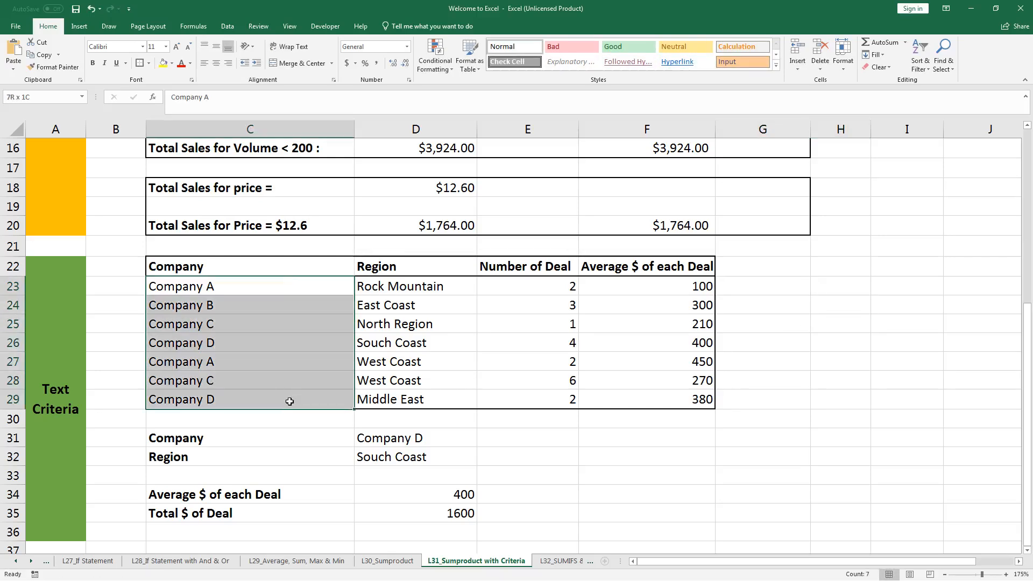
key("ctrl+c")
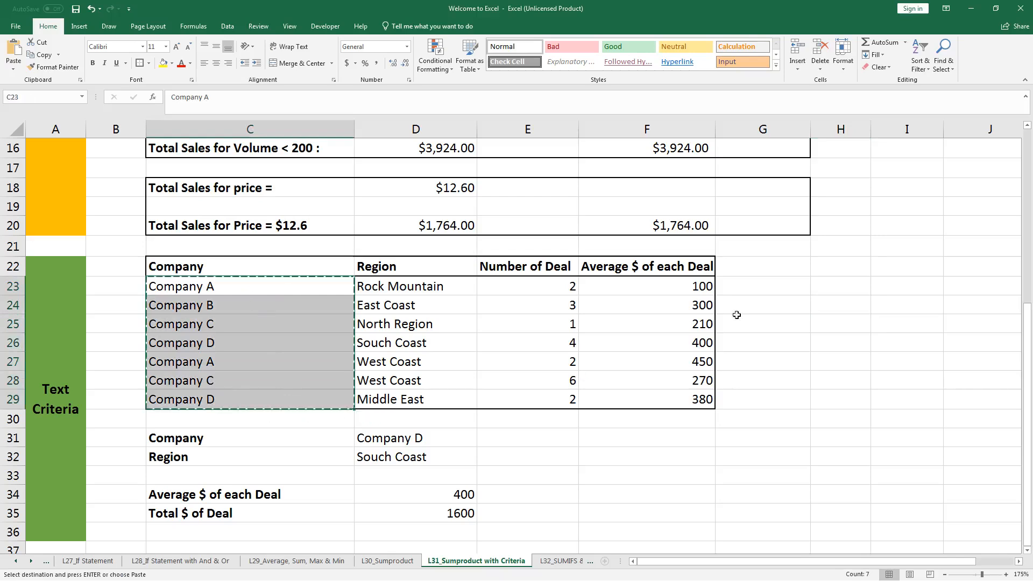
left_click(719, 287)
key("ctrl+v")
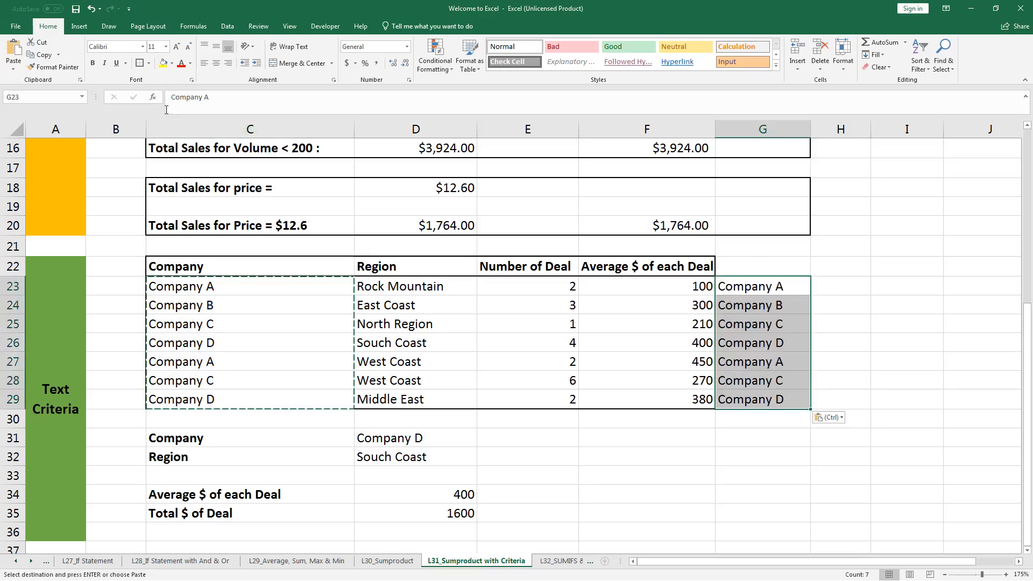
Step: Remove duplicates from the copied company names in G23:G29, continuing with the current selection only
left_click(227, 26)
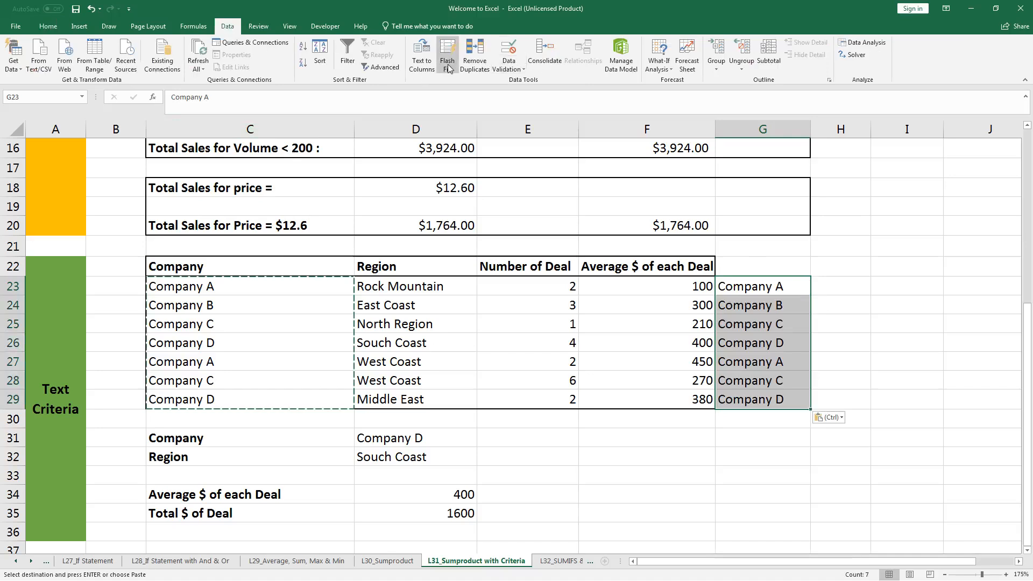
left_click(474, 54)
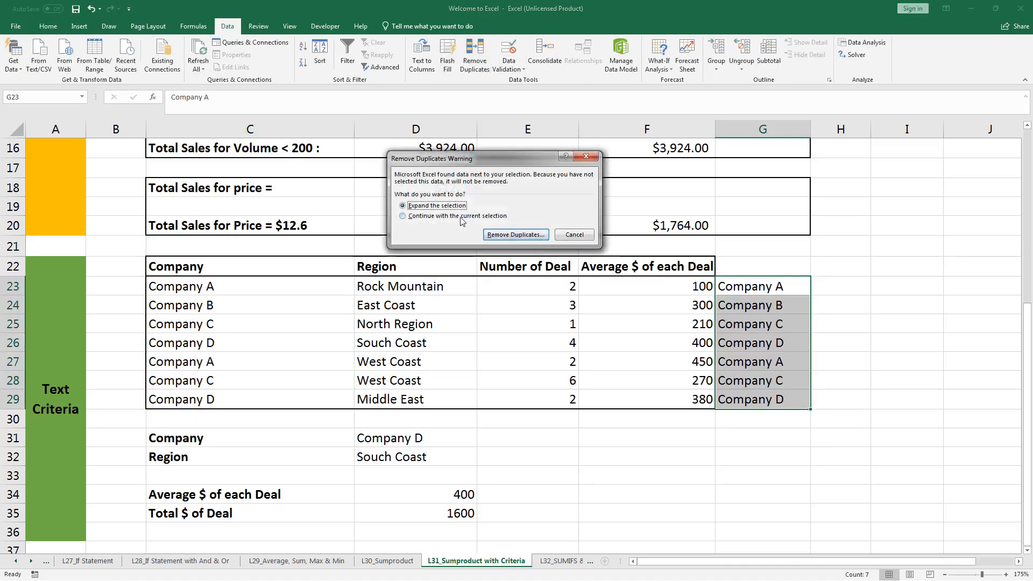
left_click(468, 216)
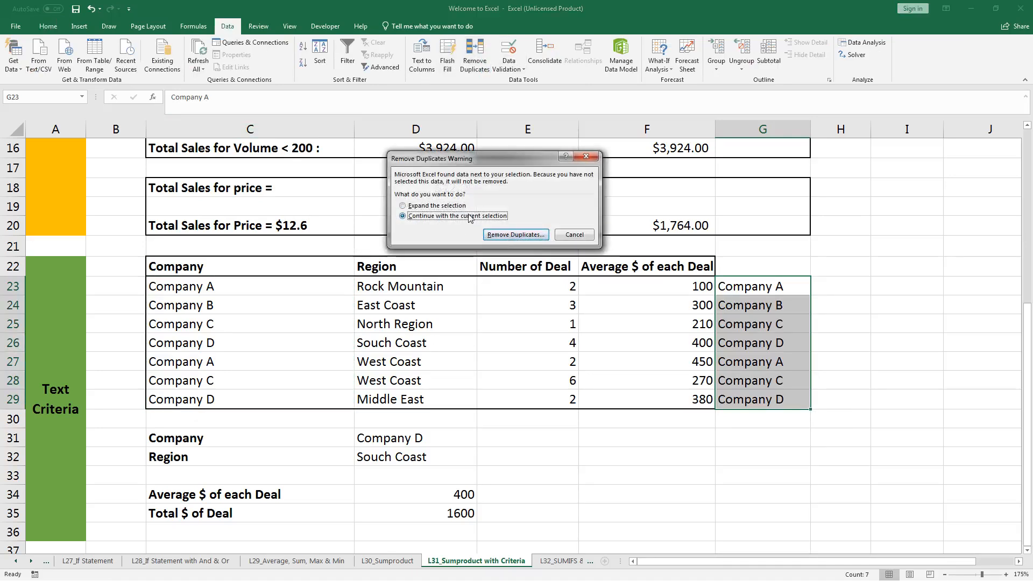
left_click(512, 235)
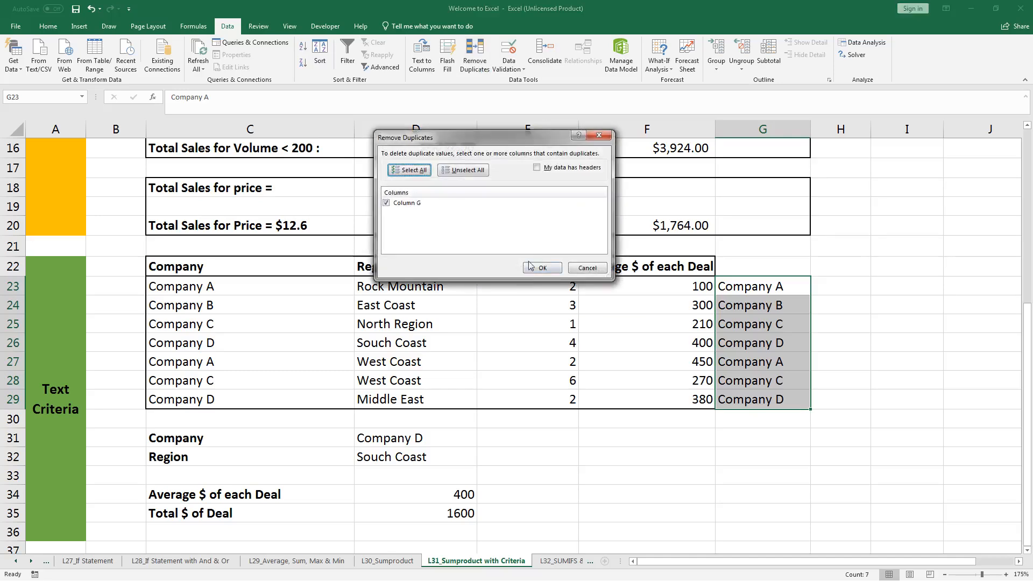
left_click(557, 269)
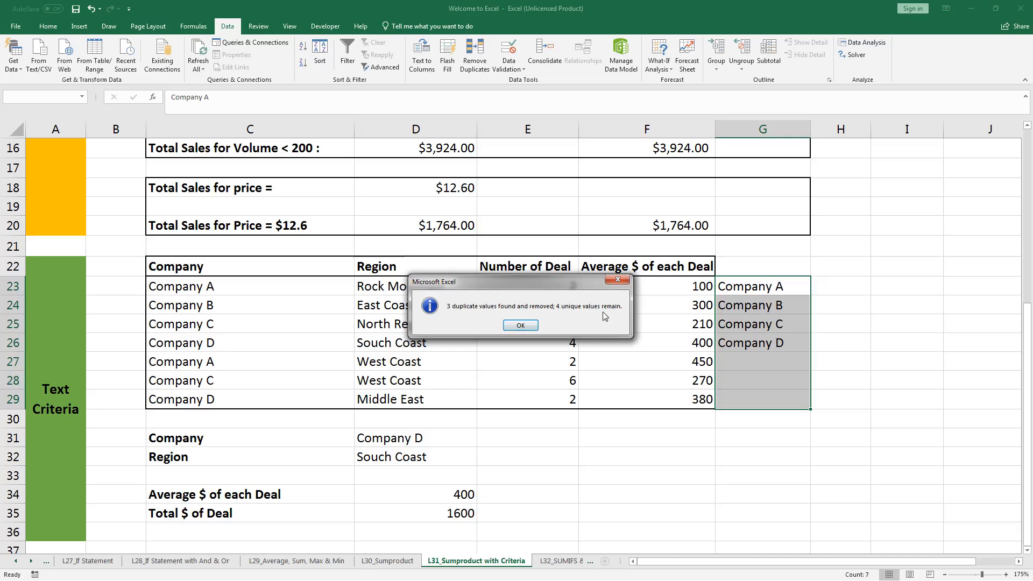
left_click(508, 327)
key("Right")
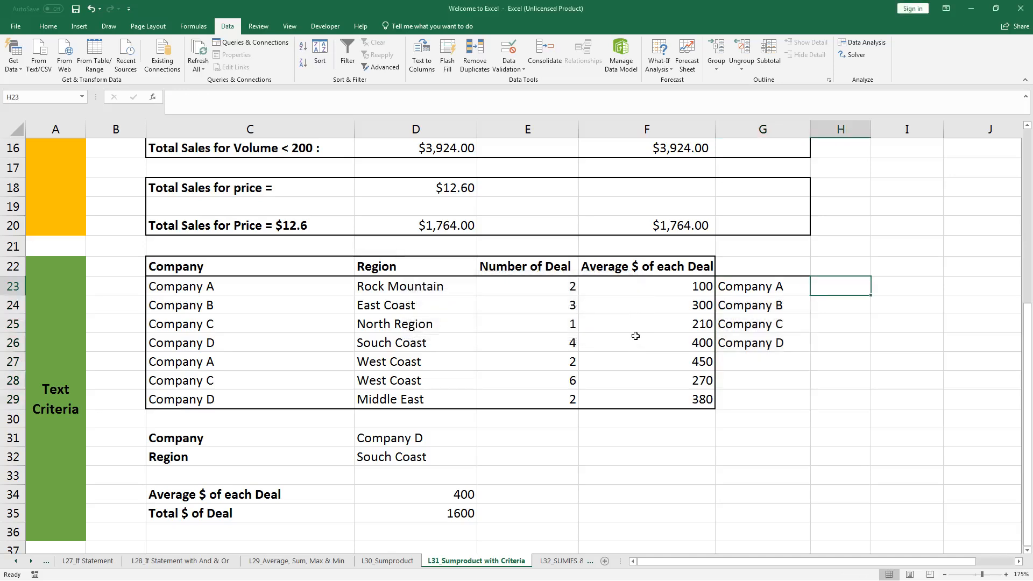
Step: Copy the region names in D23:D29 into column H starting at H23
left_click_drag(412, 284, 424, 393)
key("ctrl+c")
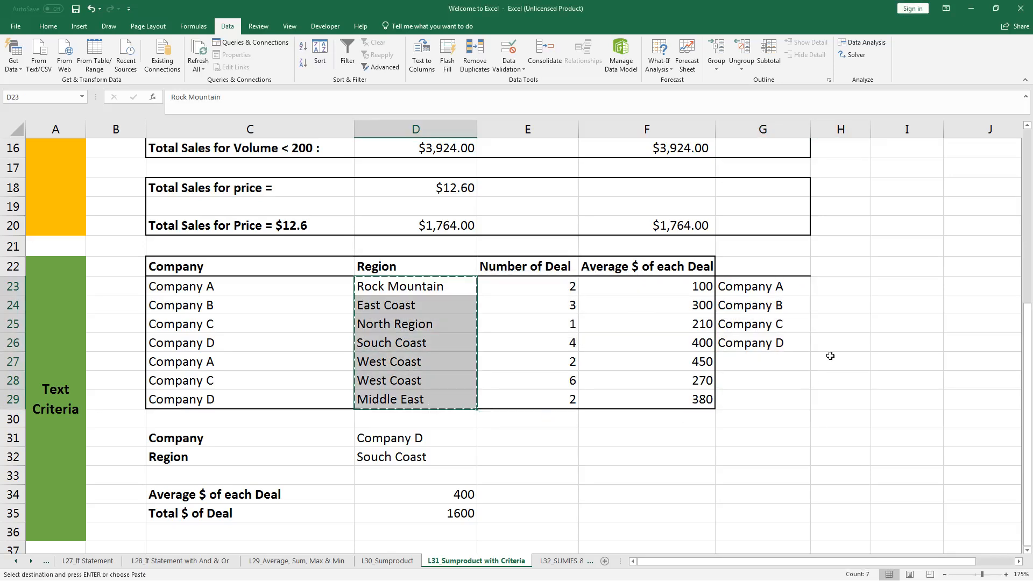
left_click(850, 284)
key("ctrl+v")
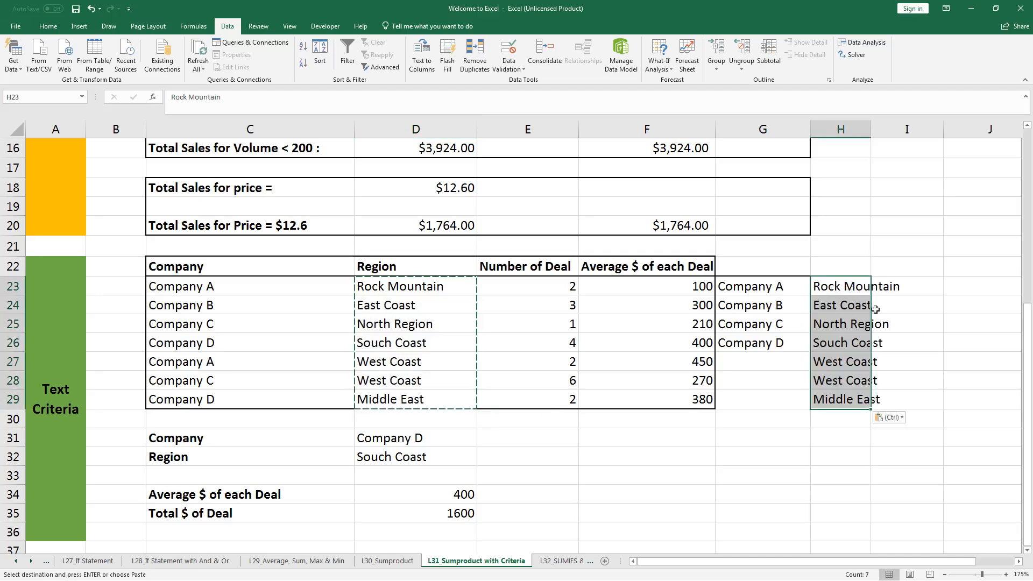
Step: Remove duplicates from the copied regions in H23:H29, continuing with the current selection only
left_click(475, 54)
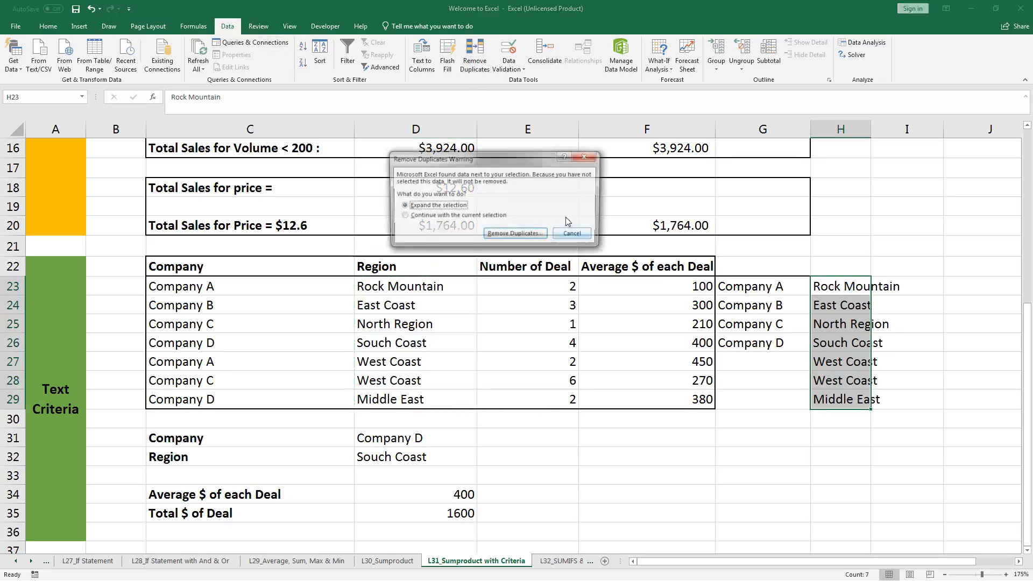
left_click(462, 216)
left_click(519, 235)
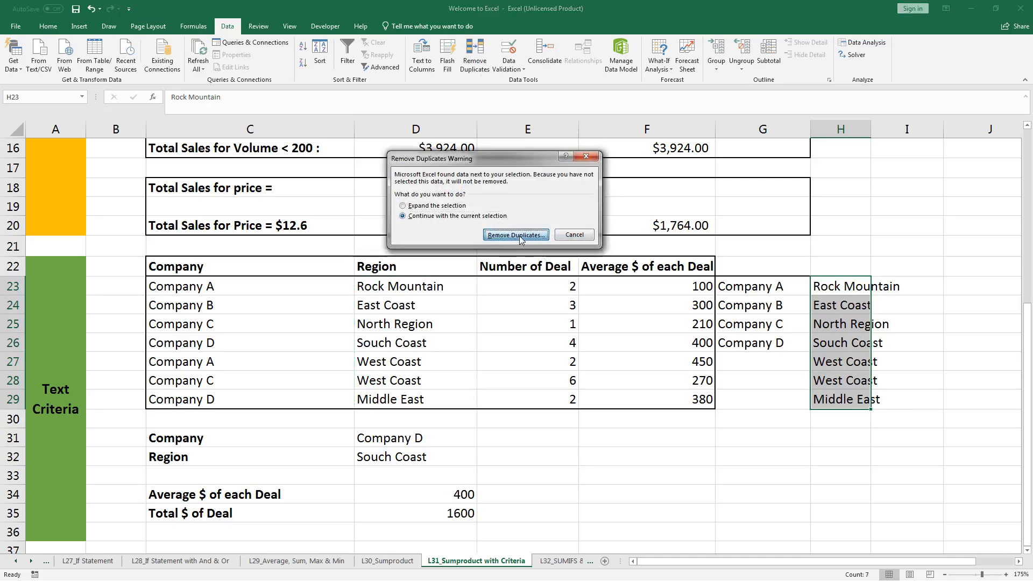
left_click(543, 269)
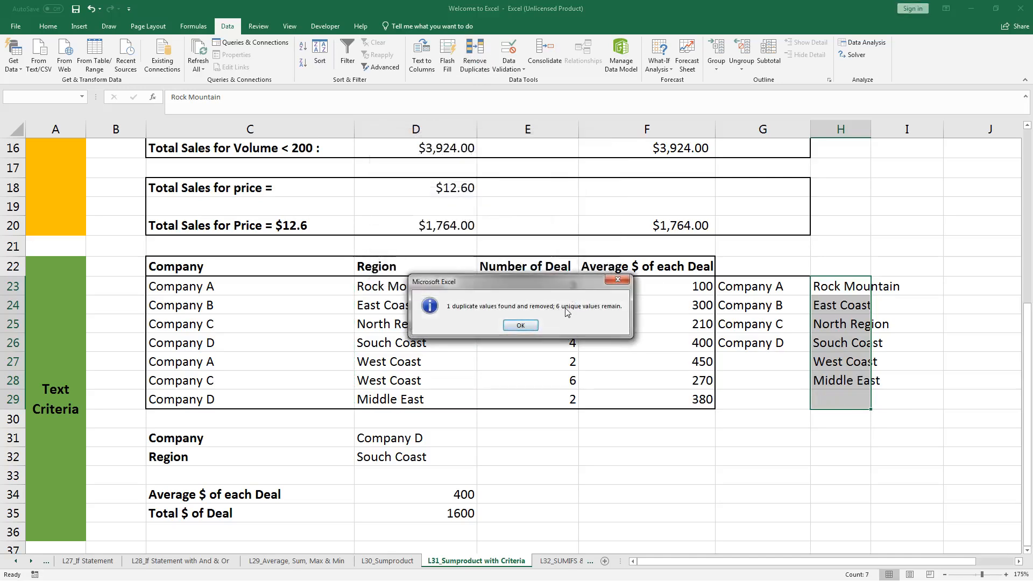
Step: Close the duplicate-removal message and auto-fit the width of column H to the region names
left_click(520, 324)
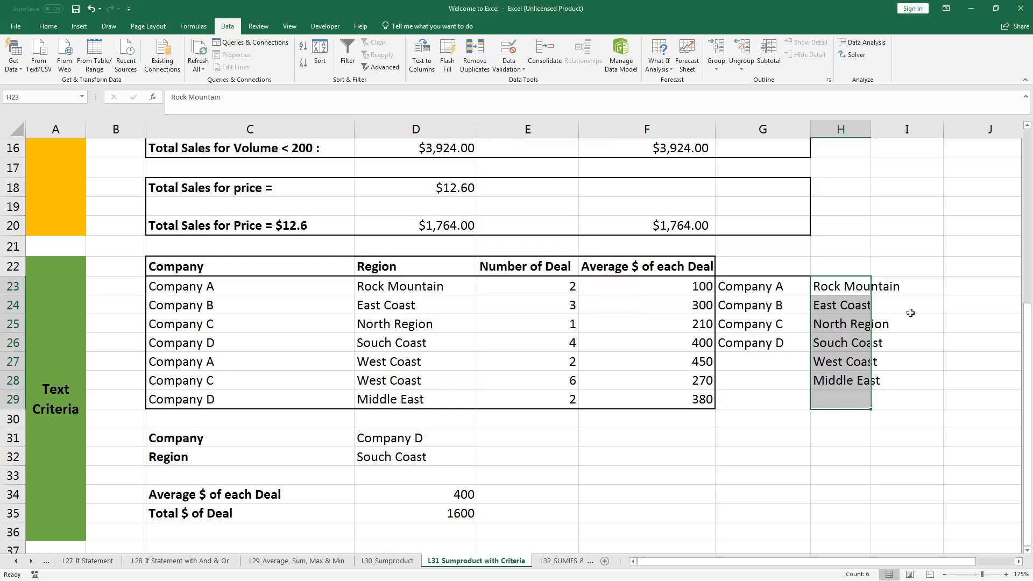
left_click(882, 305)
double_click(873, 127)
left_click(900, 282)
left_click(897, 393)
left_click(888, 438)
left_click_drag(422, 442, 431, 471)
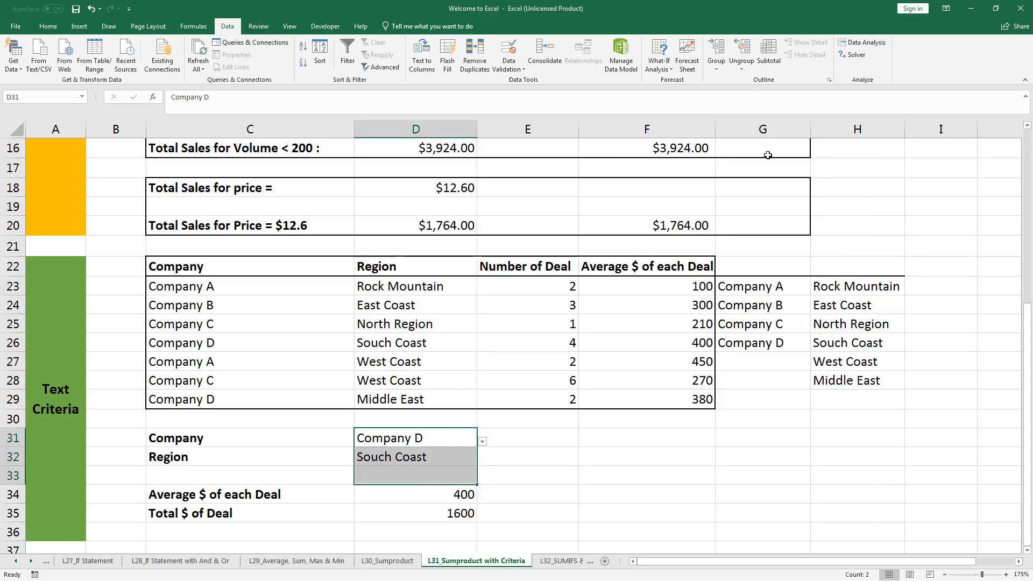
left_click(772, 129)
left_click(875, 127)
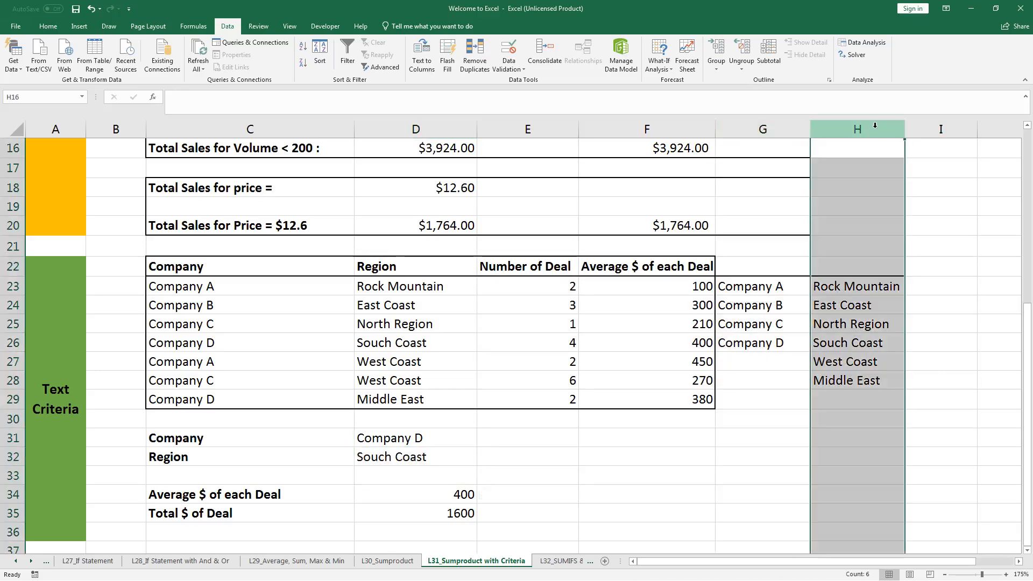
left_click(822, 356)
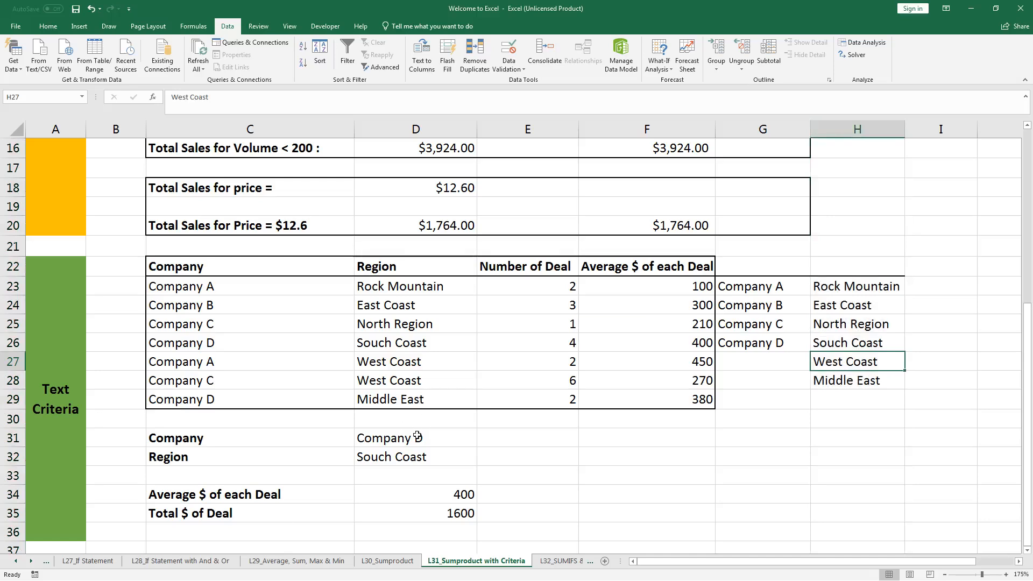
Step: Clear everything, including the existing validation, from the company and region criteria cells D31:D32
left_click_drag(417, 437, 415, 457)
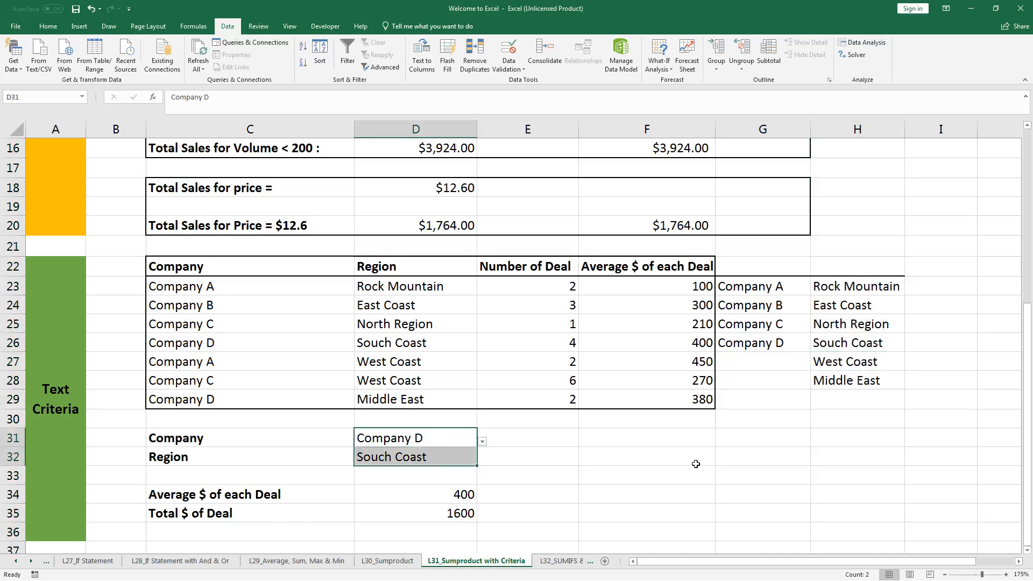
key("alt+h")
key("e")
key("a")
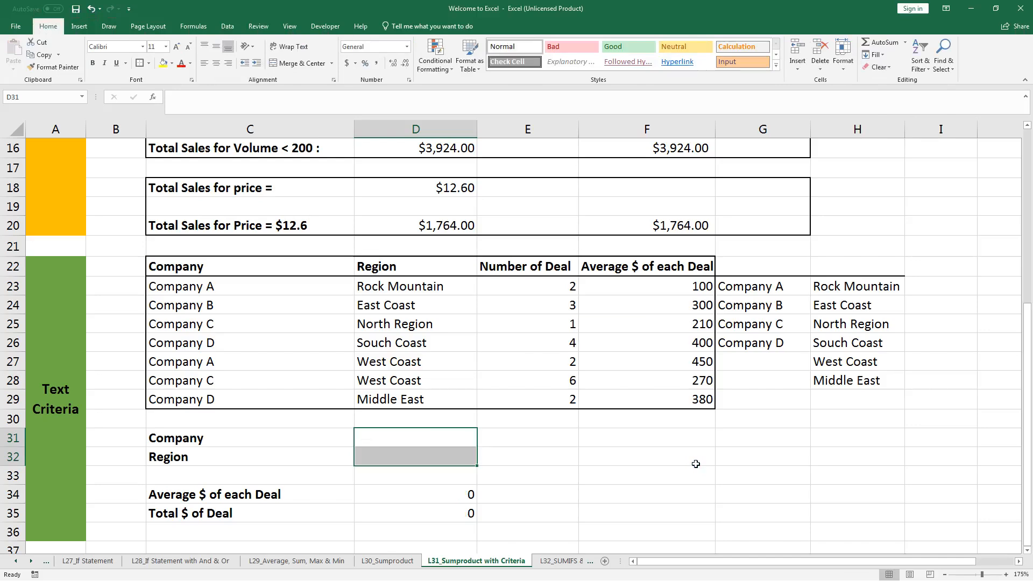
Step: Open data validation for the company criterion cell D31 and allow a List
key("Down")
key("Up")
type("=")
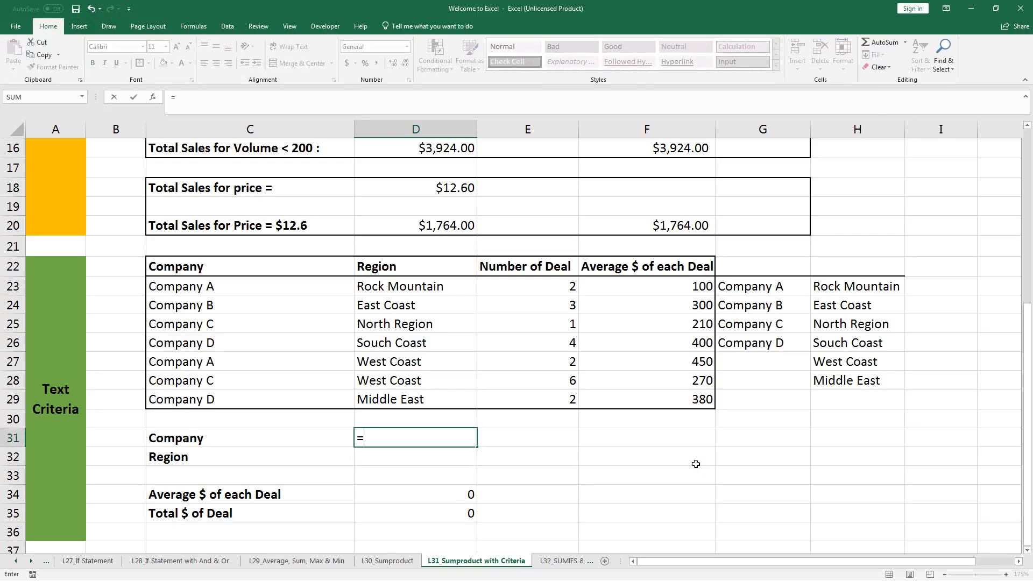
key("Escape")
key("alt+d")
key("l")
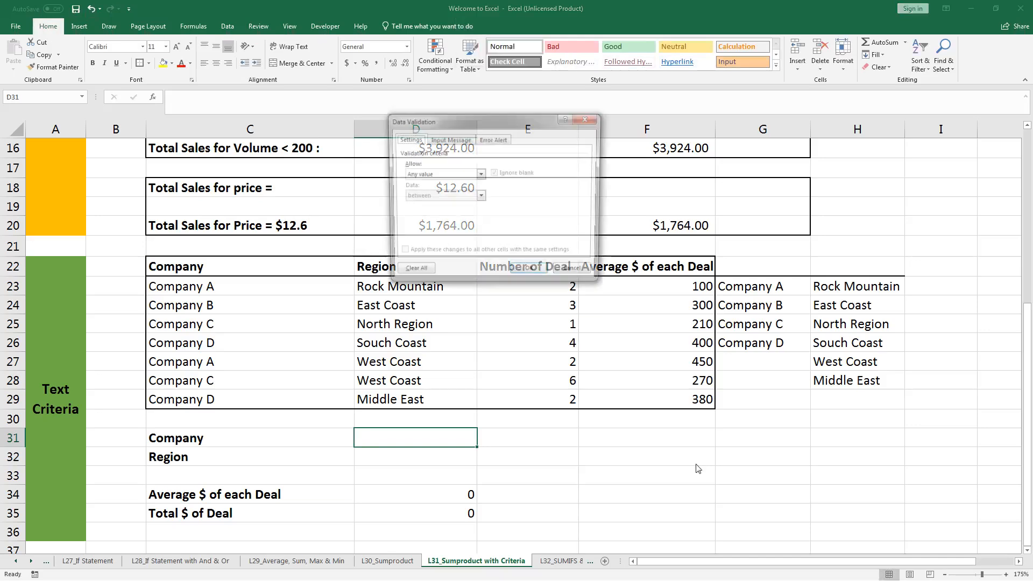
left_click(480, 174)
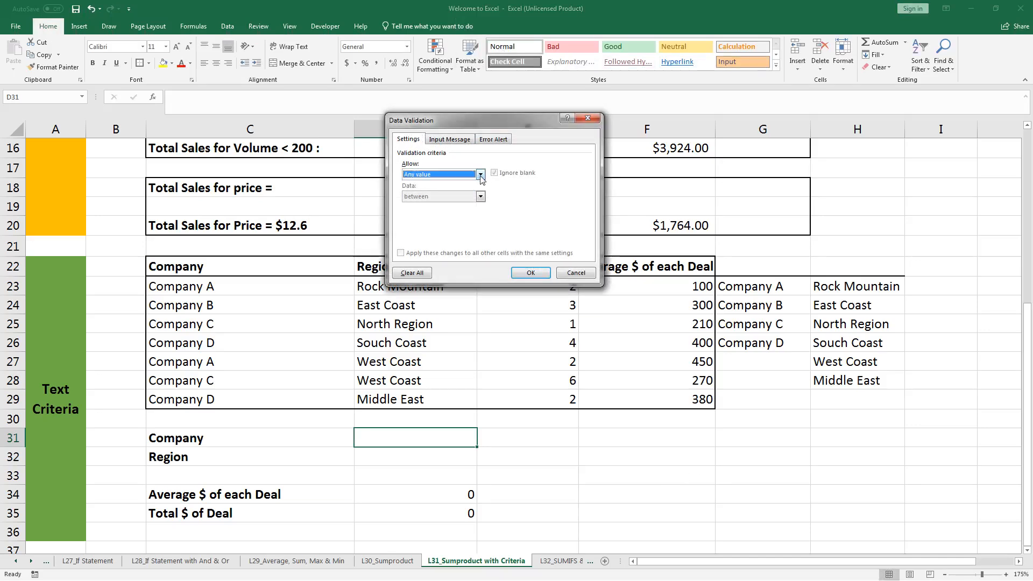
key("Down")
key("Down")
key("Down")
key("Tab")
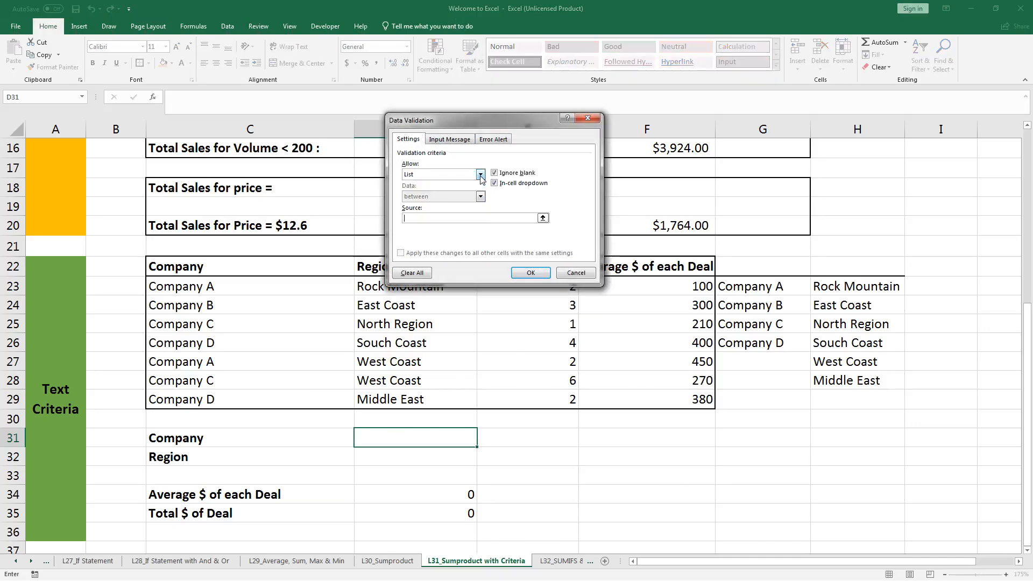
Step: Set the validation list source to the unique company names in G23:G26 and apply it to D31
key("Right")
key("Right")
key("Right")
key("Up")
key("Up")
key("Up")
key("Up")
key("Up")
key("Up")
key("Up")
key("Up")
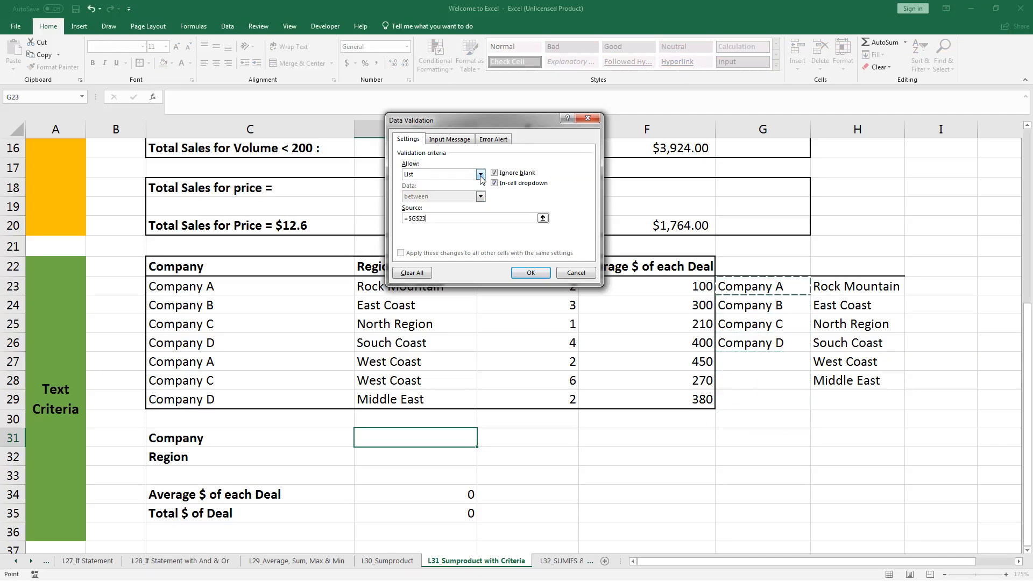
key("shift+Down")
key("shift+Down")
key("shift+Down")
key("Return")
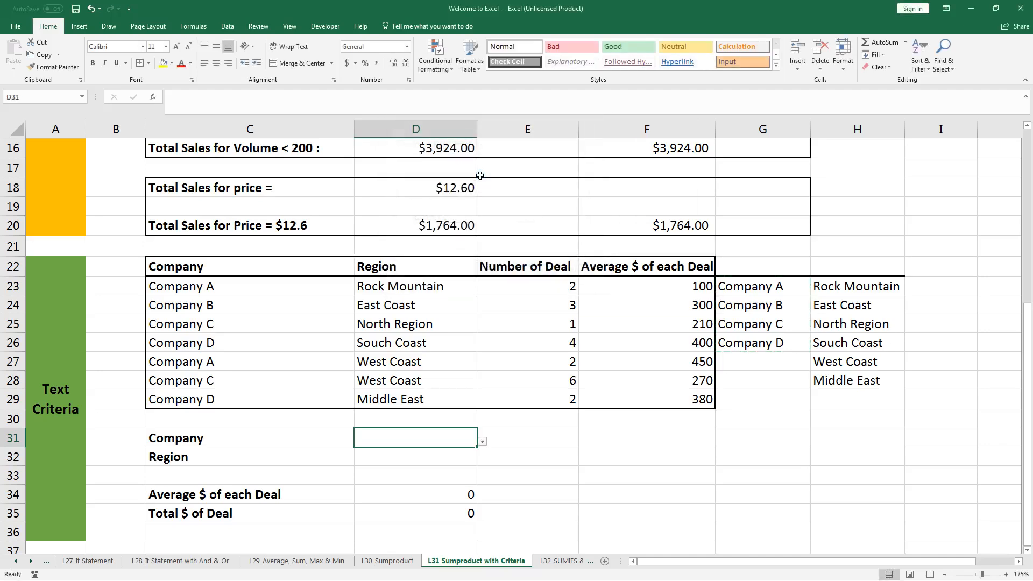
Step: Browse the company drop-down in D31 and choose Company D
key("alt+Down")
key("Down")
key("Down")
key("Down")
key("Down")
key("Up")
key("Up")
key("Up")
key("Down")
key("Down")
key("Down")
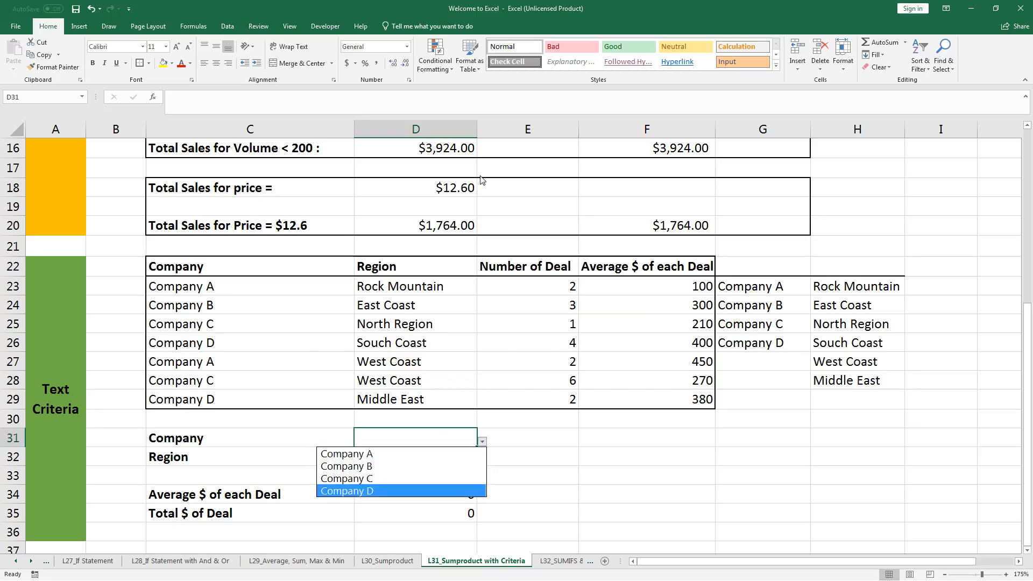
key("Return")
key("Return")
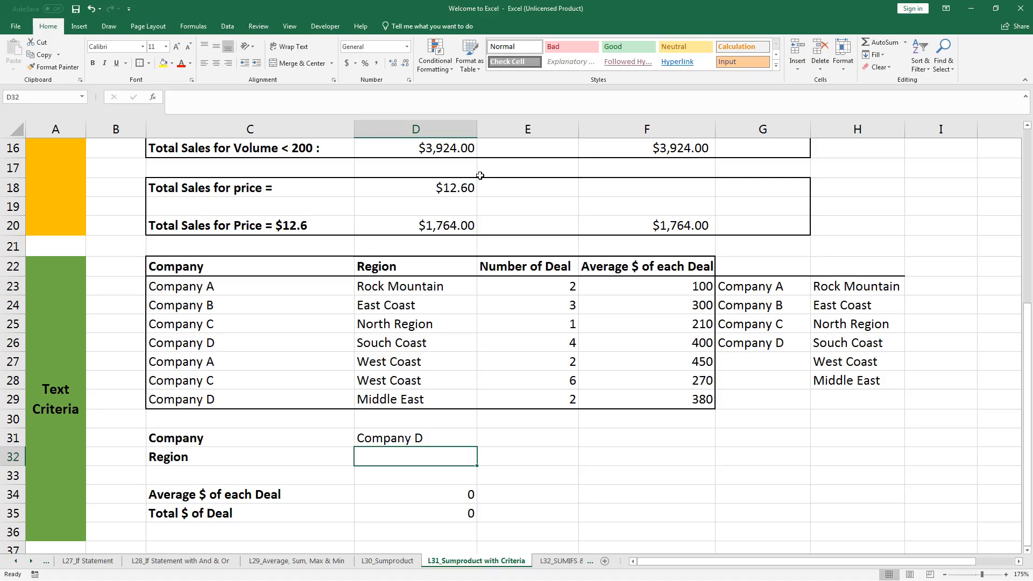
Step: Open data validation for the region criterion cell D32 and allow a List
key("alt+d")
key("l")
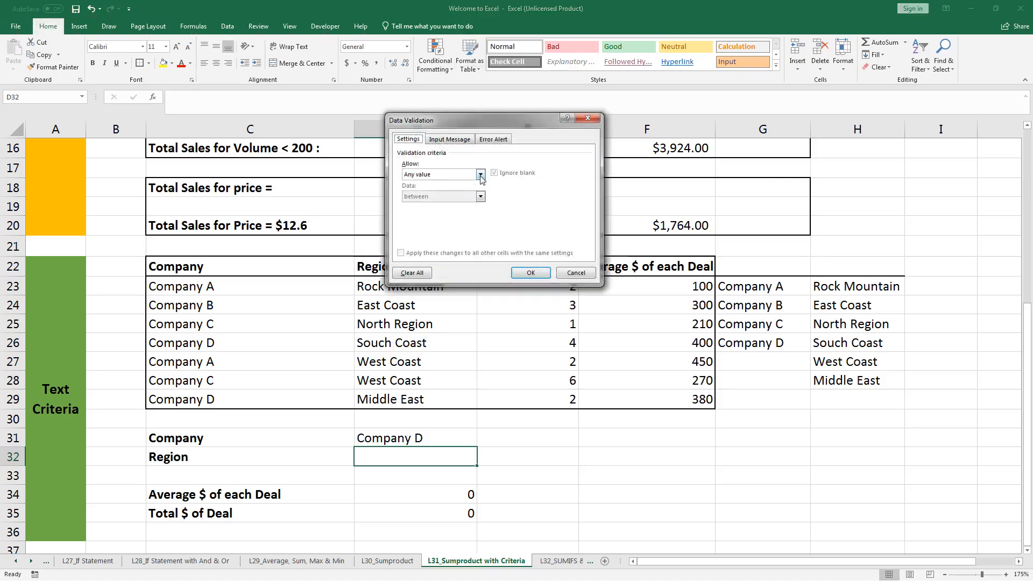
left_click(481, 176)
left_click(480, 174)
key("Down")
key("Down")
key("Down")
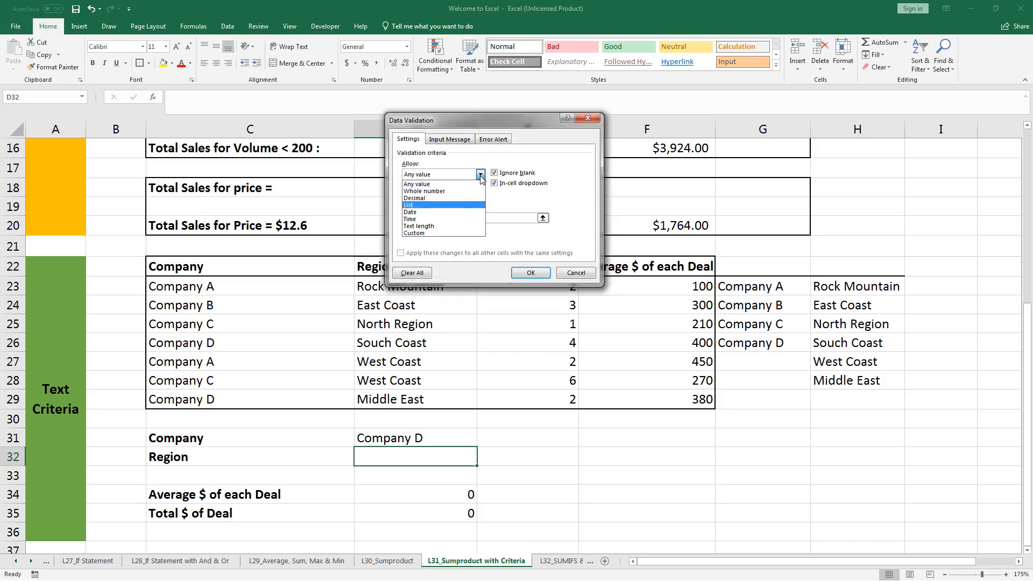
key("Return")
Step: Set the validation list source to the unique regions in H23:H28 and apply it to D32
key("Right")
key("Right")
key("Right")
key("Right")
key("Up")
key("Up")
key("Up")
key("Up")
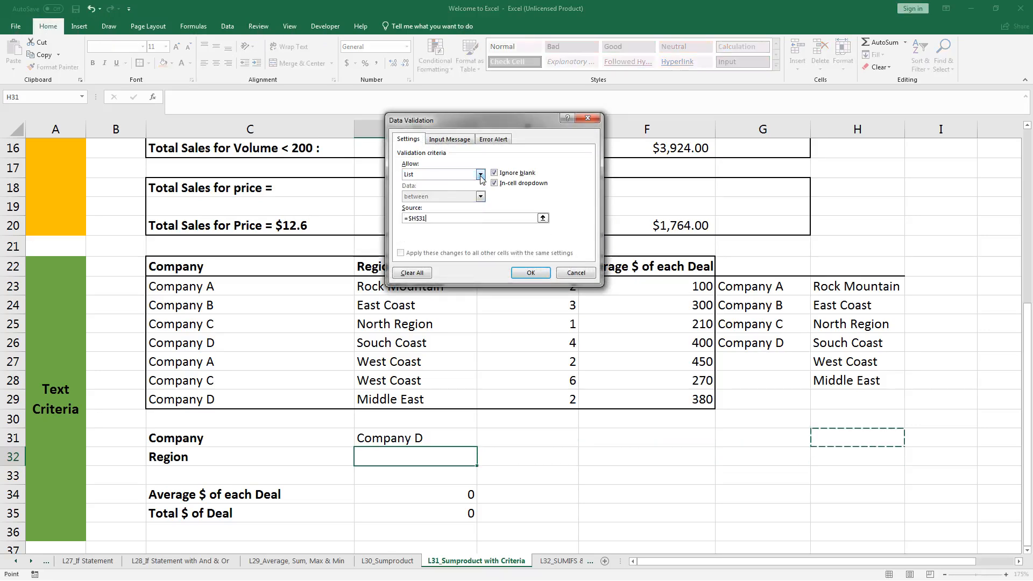
key("shift+Up")
key("shift+Up")
key("shift+Up")
key("shift+Up")
key("shift+Up")
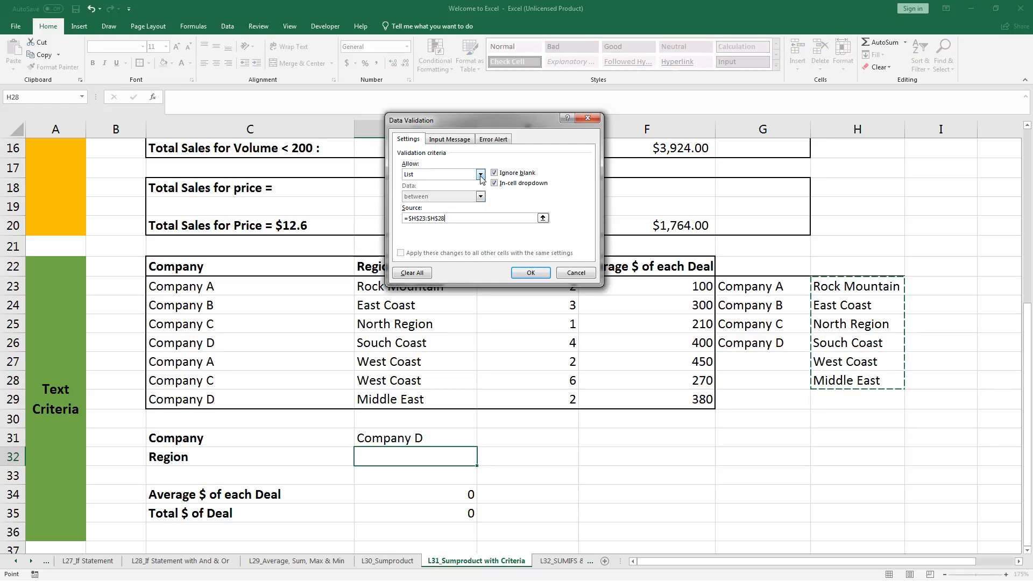
key("Return")
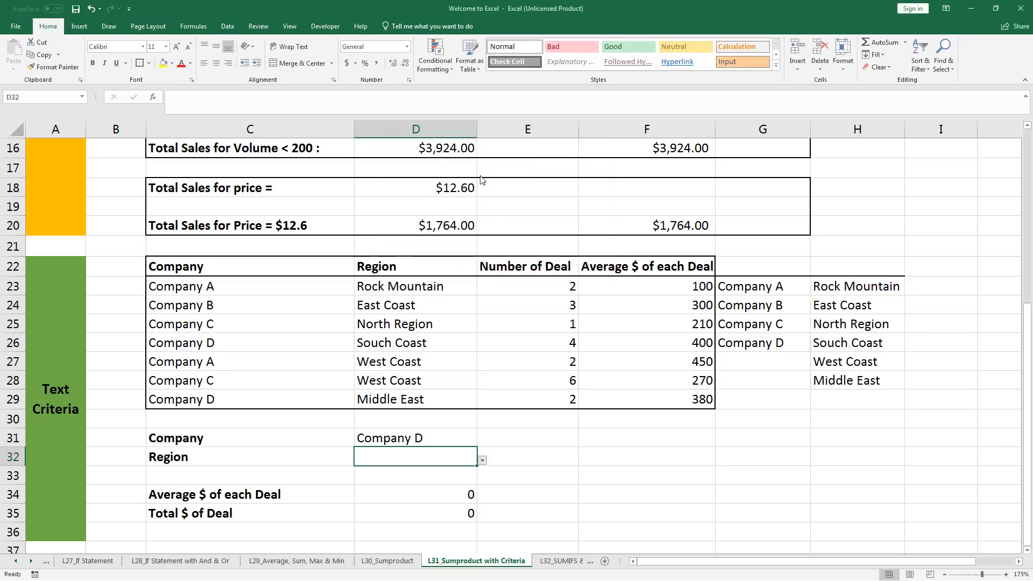
Step: Choose Souch Coast from the region drop-down in D32
key("alt+Down")
key("Down")
key("Down")
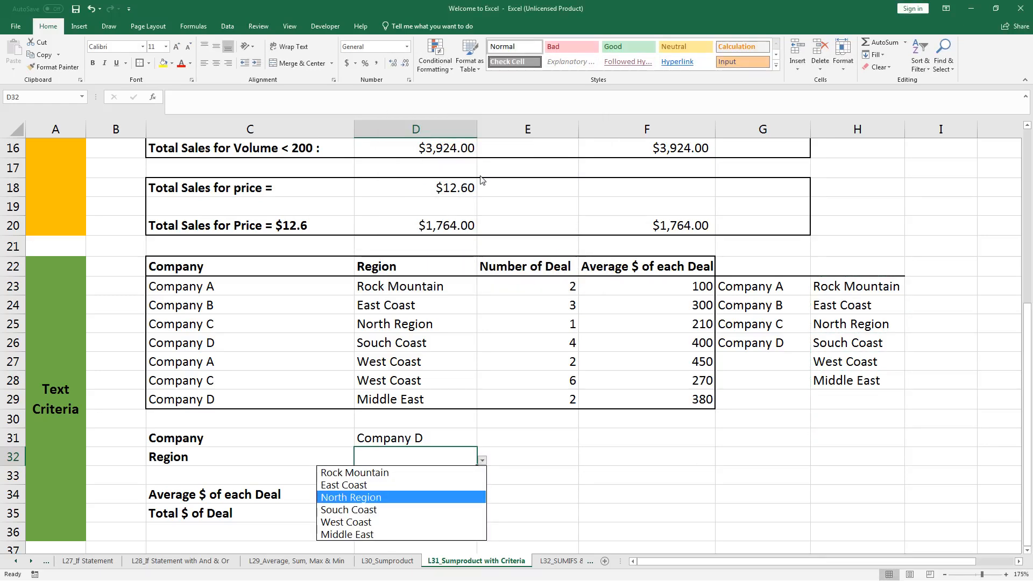
key("Down")
key("Return")
Step: Examine the SUMPRODUCT formula in D34 for the average amount of each deal, leaving it unedited
key("Down")
key("Down")
key("Down")
key("Up")
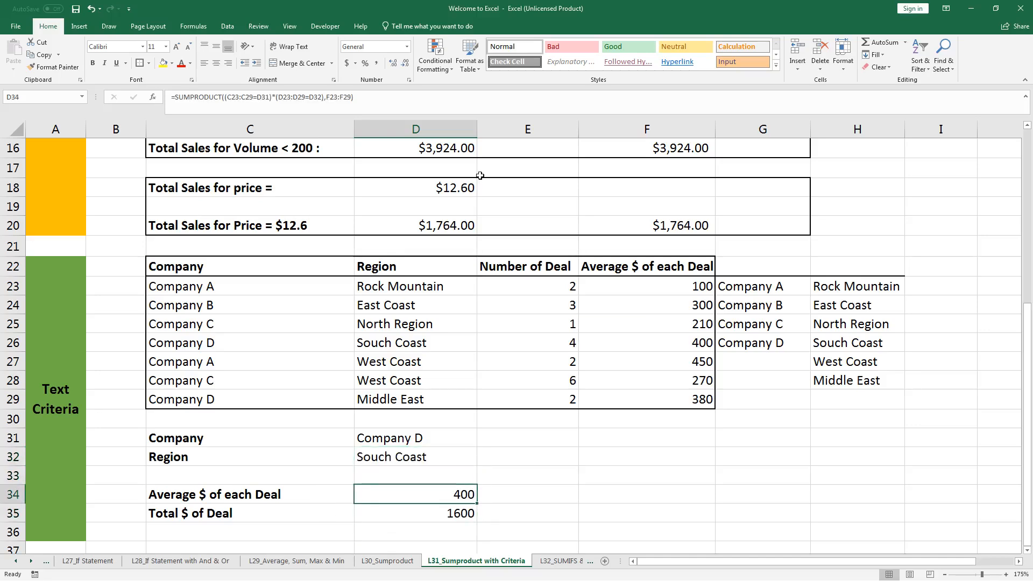
key("F2")
key("Escape")
key("F2")
key("Escape")
key("F2")
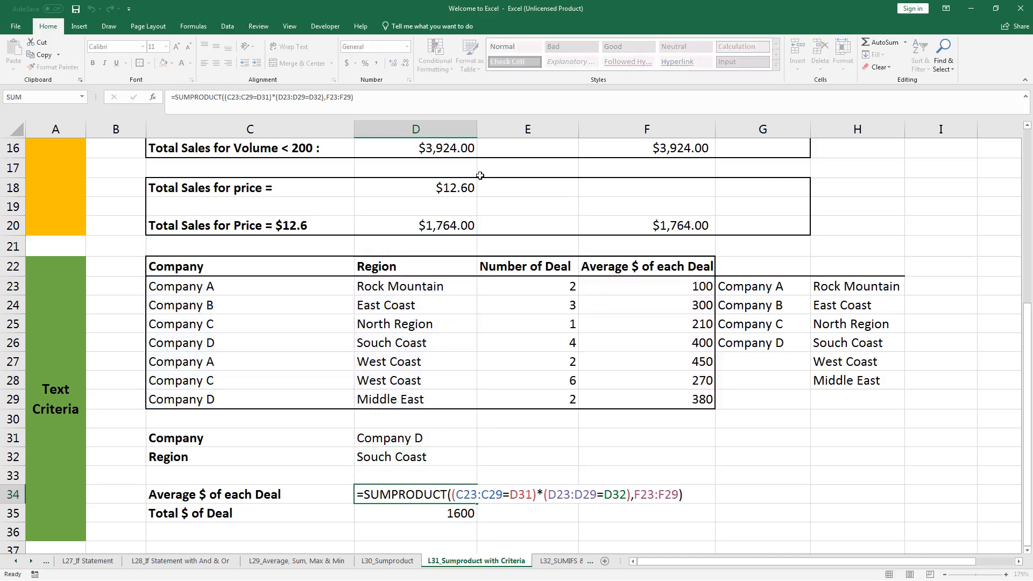
key("Escape")
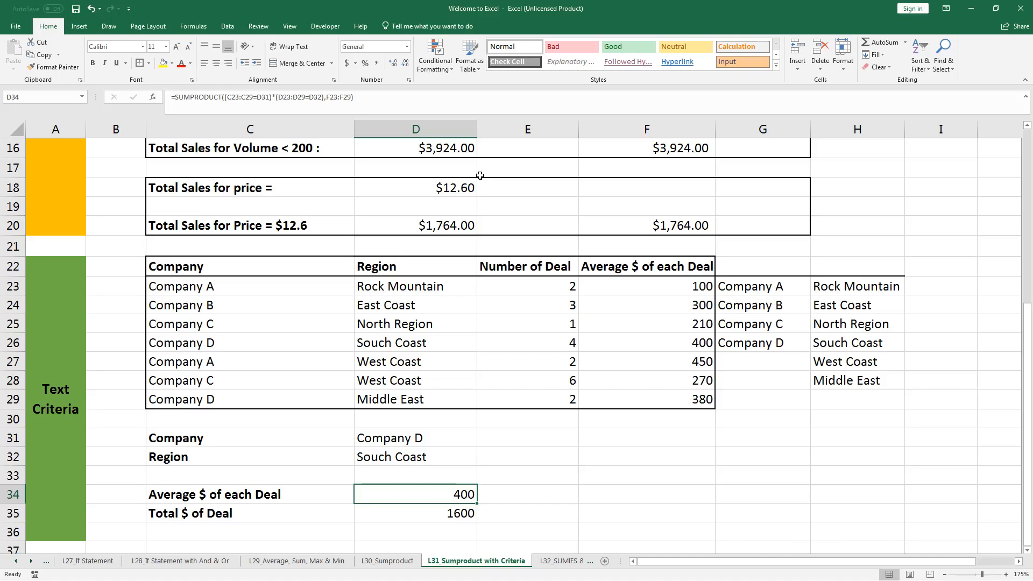
key("F2")
key("Escape")
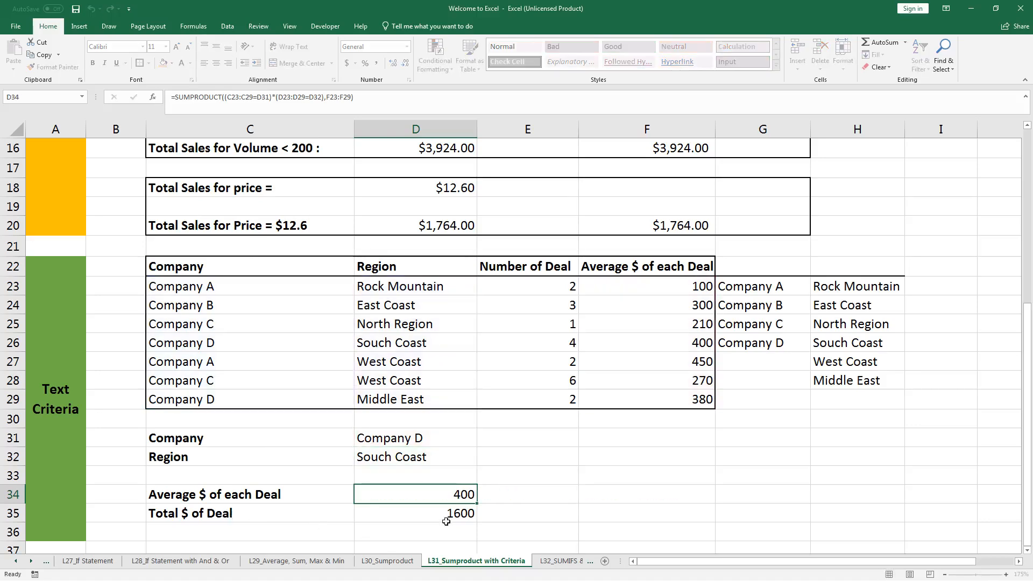
Step: Clear the existing average and total deal formulas from D34:D35
left_click(446, 518, "shift")
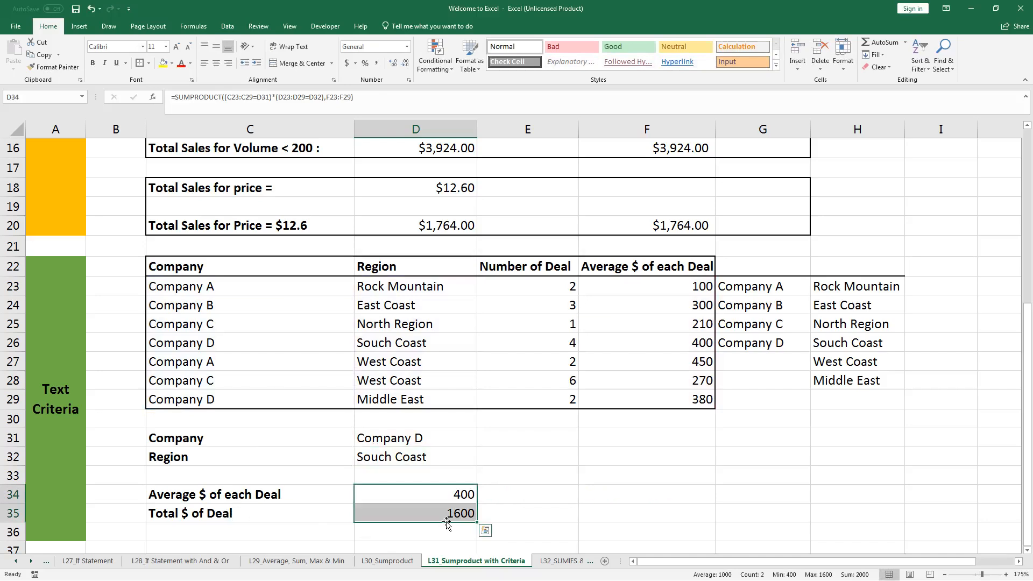
key("alt")
key("e")
key("a")
Step: Start a SUMPRODUCT formula in D34 with the company condition C23:C29=D31, followed by a comma
key("Up")
key("Down")
type("=sum")
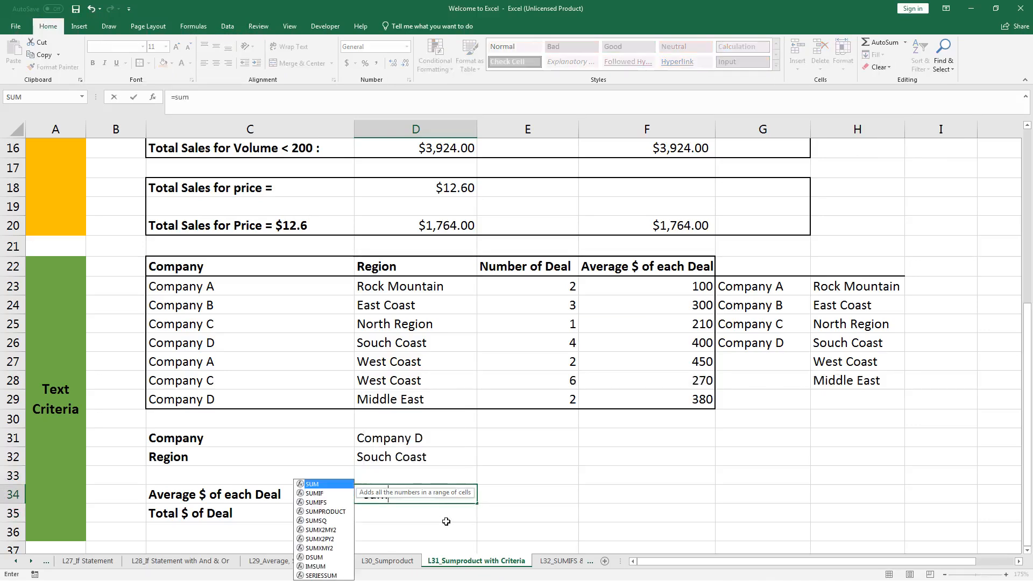
type("product(")
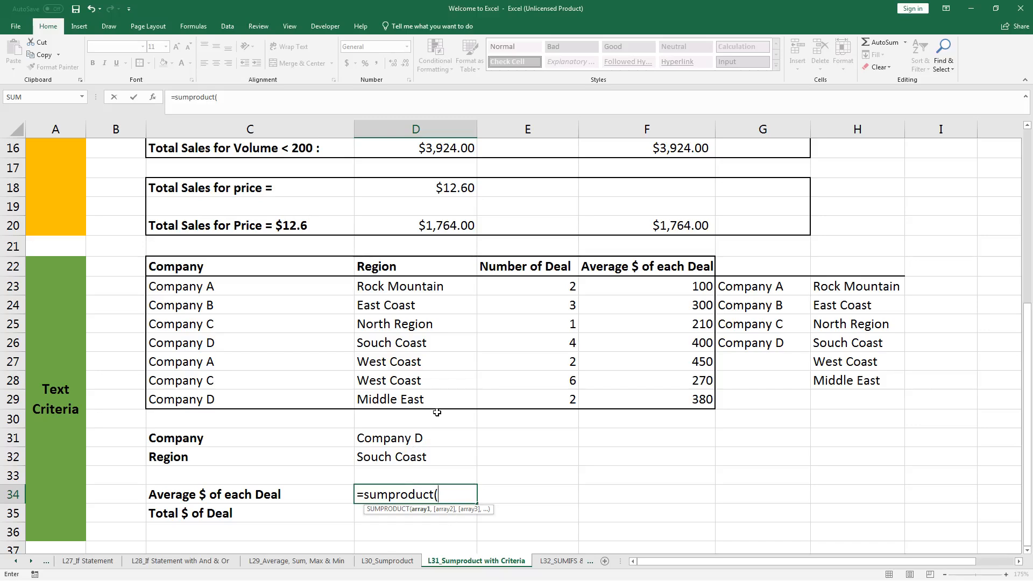
left_click_drag(241, 285, 250, 402)
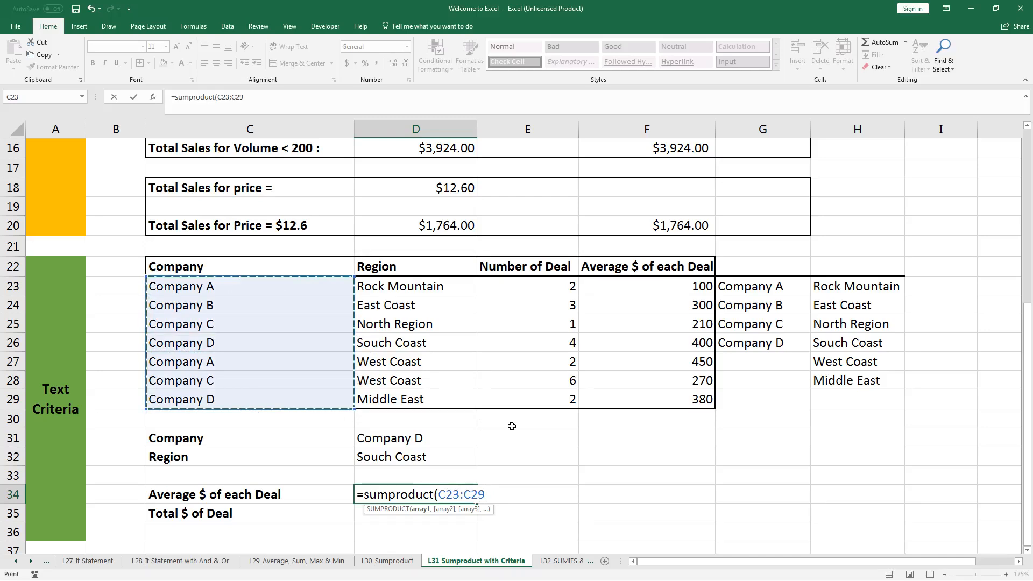
type("=")
key("Up")
key("Up")
key("Up")
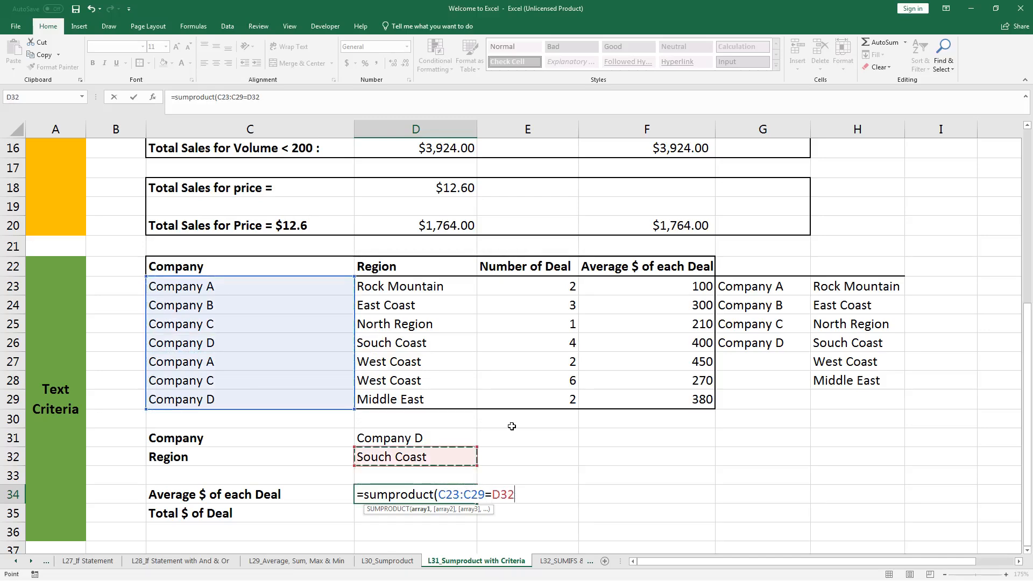
type(",")
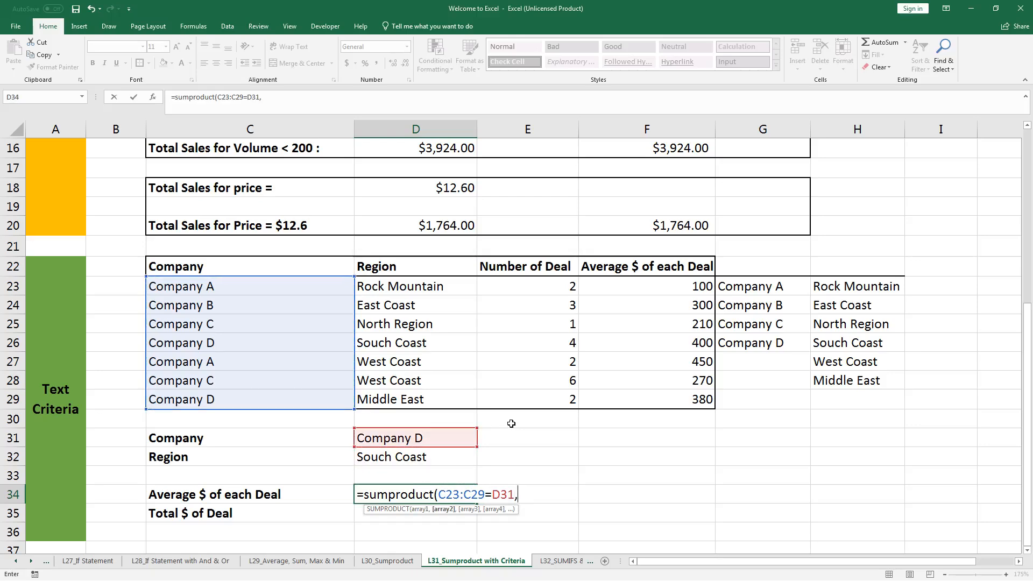
Step: Add the region range D23:D29 followed by an equals sign to the SUMPRODUCT formula in D34
left_click_drag(394, 285, 431, 405)
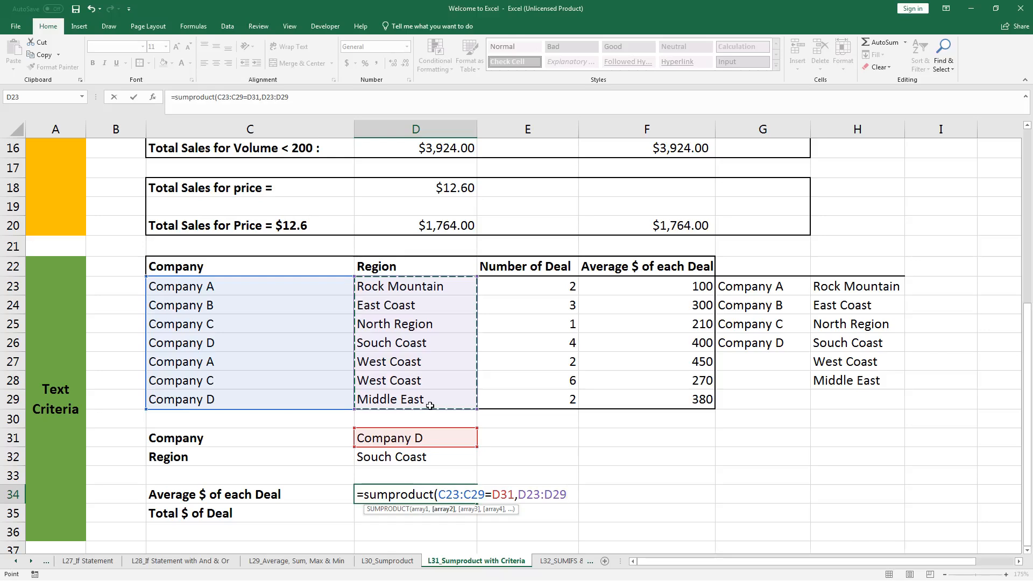
type("=")
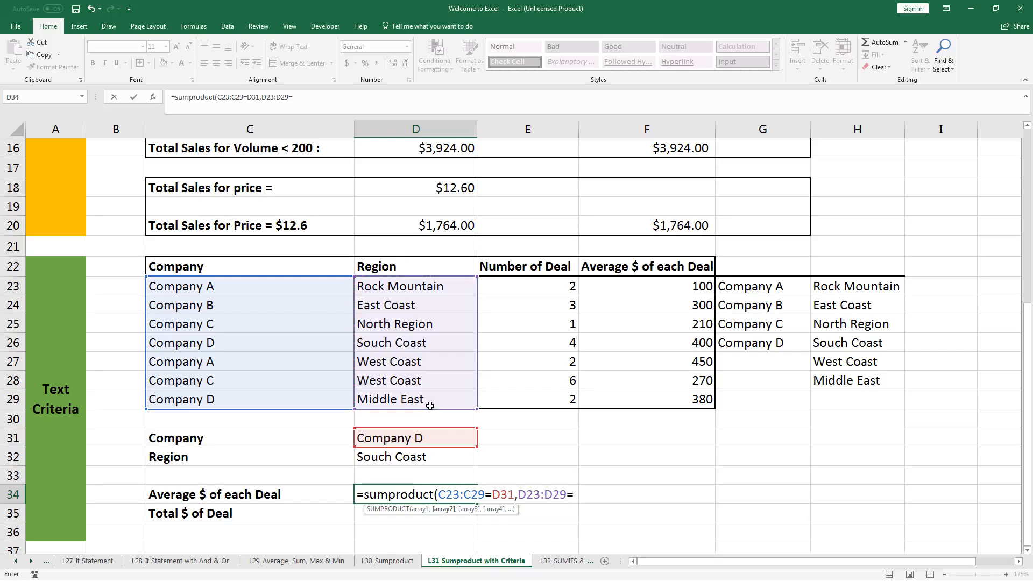
scroll(430, 406, "up", 1)
scroll(592, 530, "down", 2)
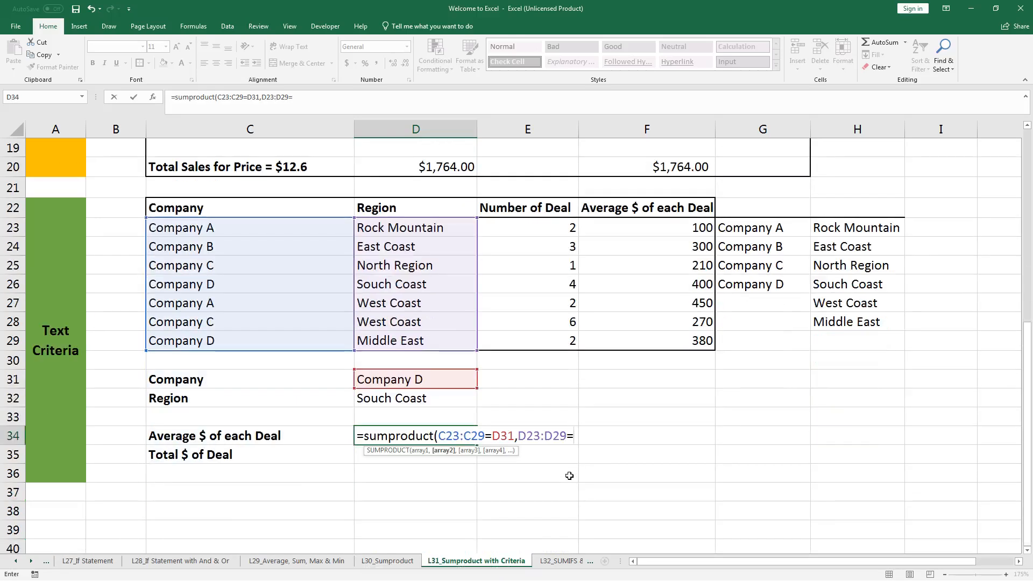
Step: Replace the comma between the company and region conditions in the D34 formula with )*( so the conditions multiply
key("Left")
key("Left")
key("Left")
key("Left")
key("Left")
key("Left")
key("Left")
key("Left")
key("BackSpace")
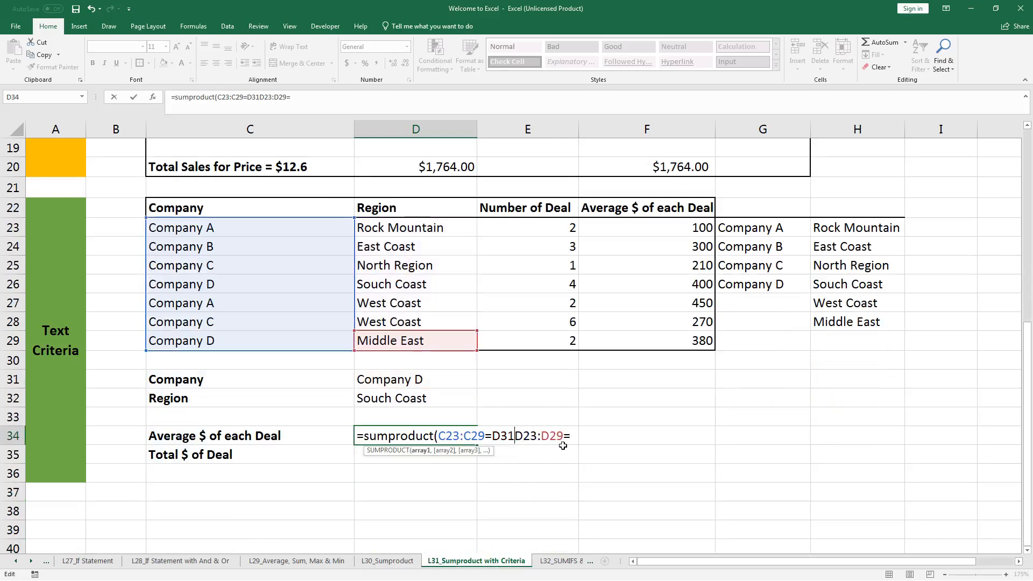
type(")")
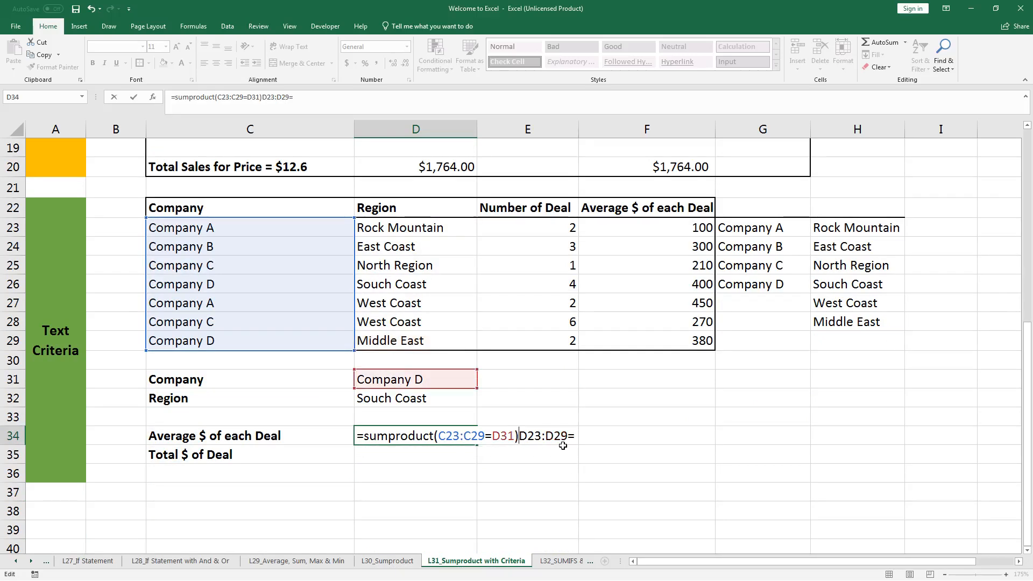
type("*(")
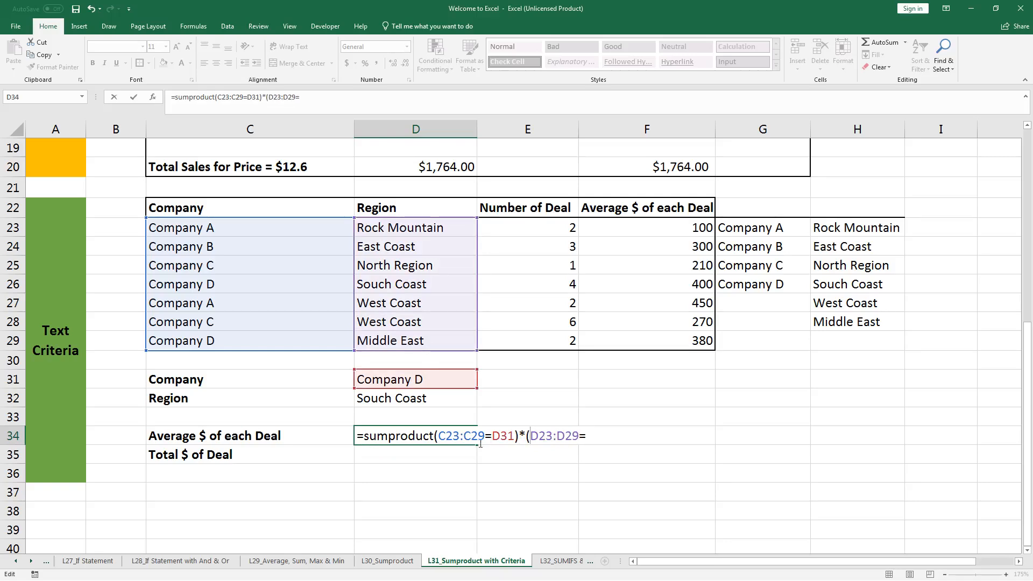
Step: Complete the region condition in D34 with D32, then add F23:F29 as the next array and close the formula
left_click(498, 436)
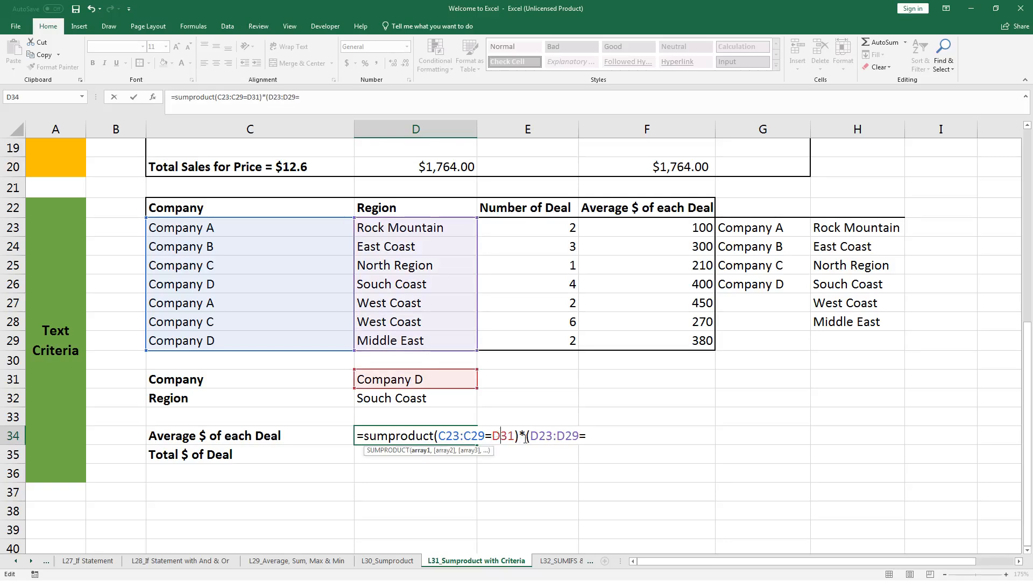
left_click(618, 439)
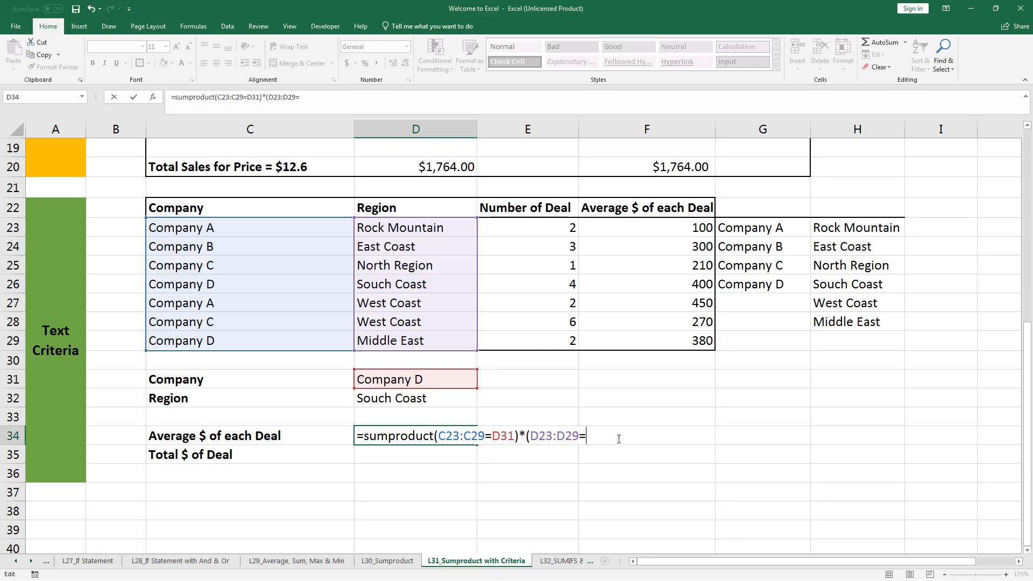
left_click(421, 398)
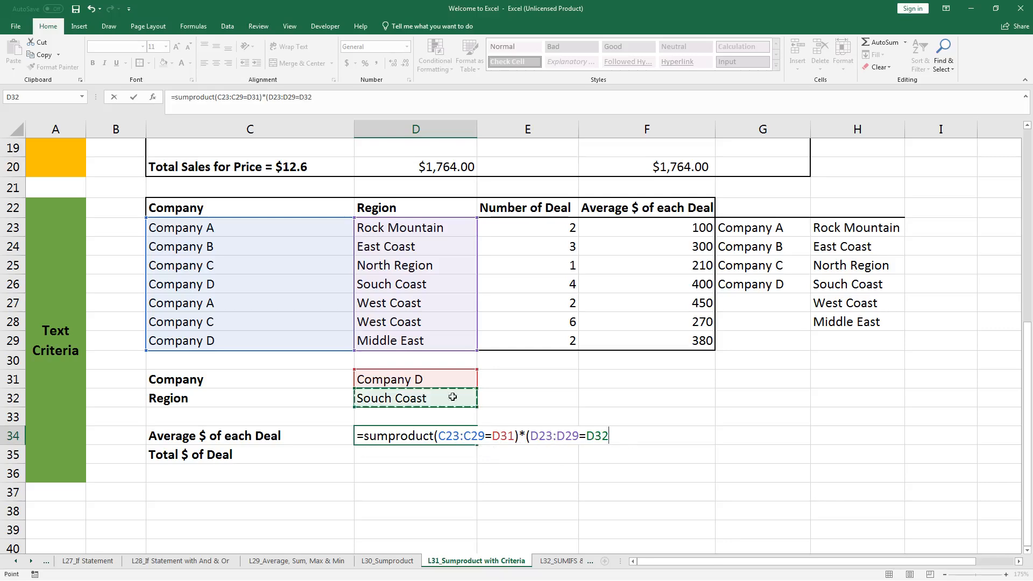
type("),")
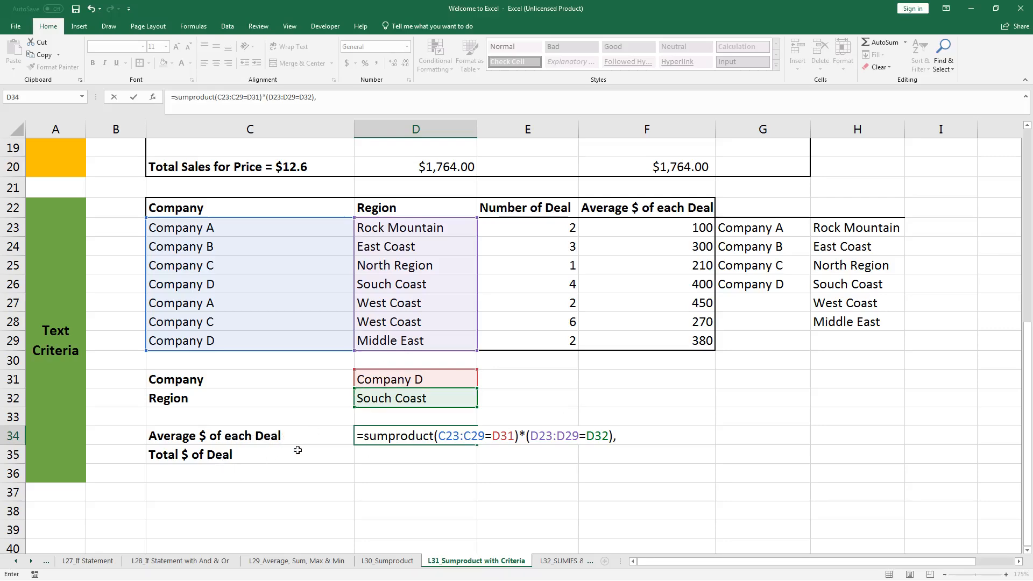
left_click_drag(652, 227, 673, 339)
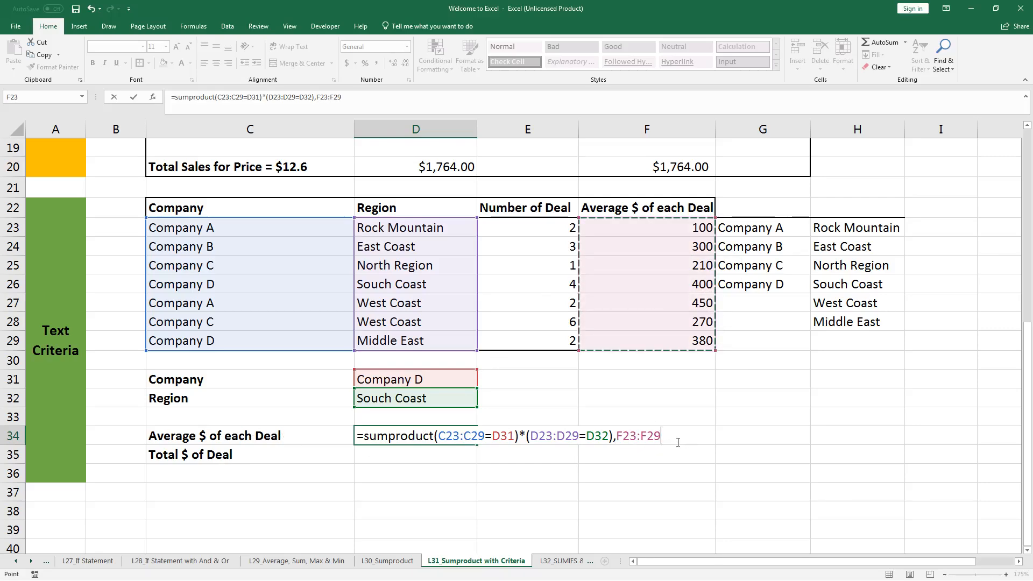
type(")")
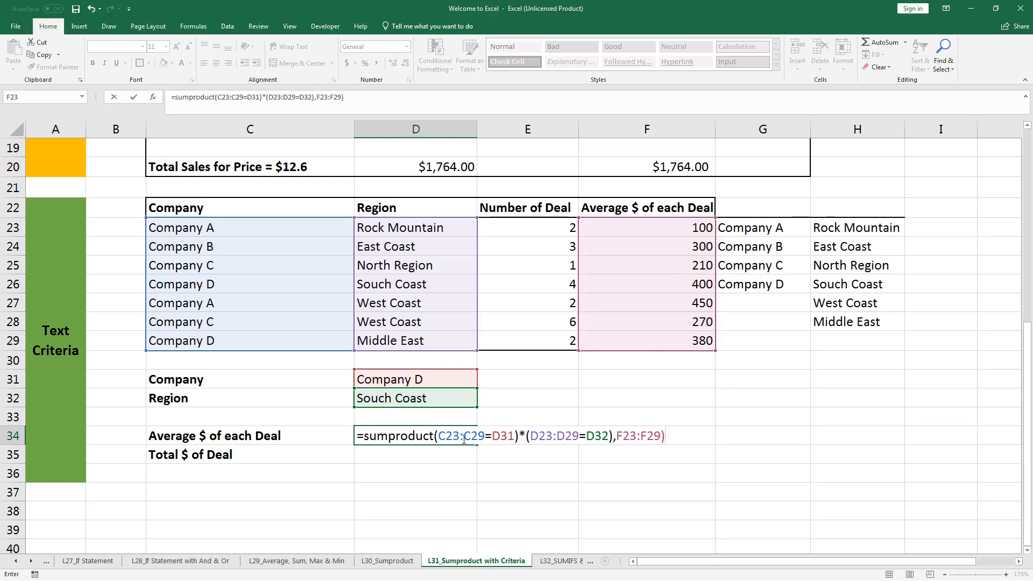
Step: Check the conditions in the D34 formula and try to enter it with a single opening parenthesis before C23:C29
left_click(485, 435)
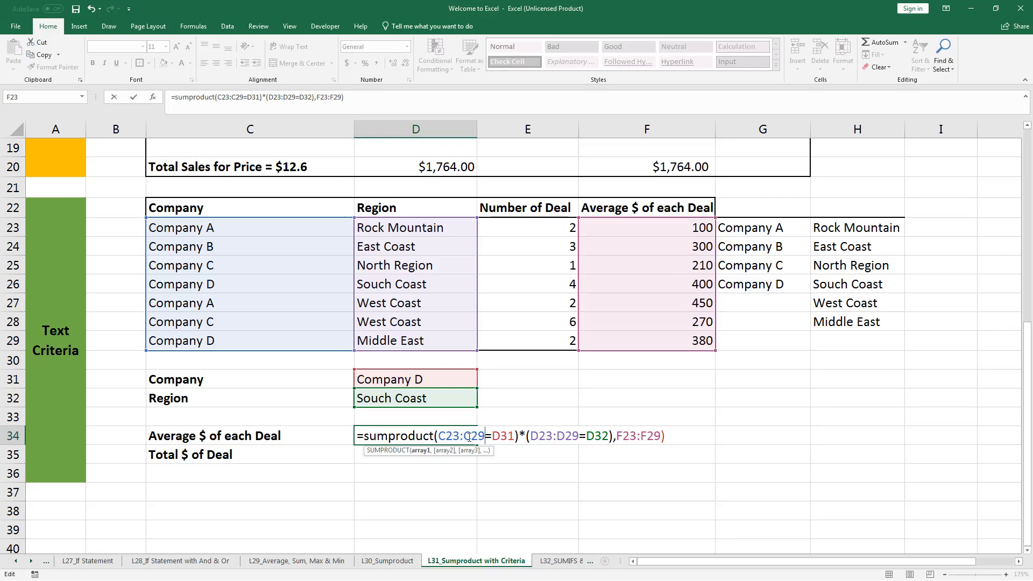
left_click(557, 435)
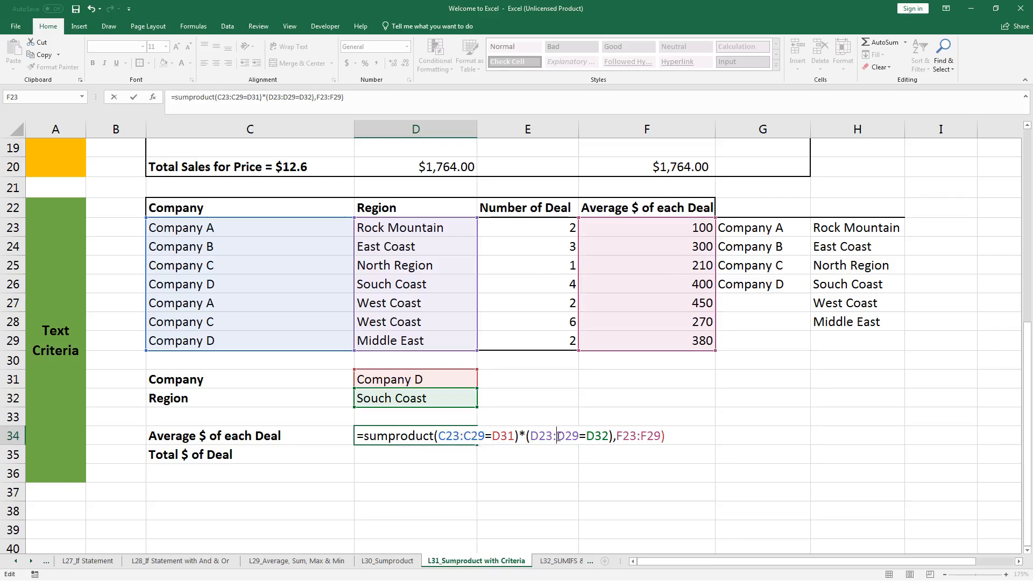
left_click(514, 435)
left_click(540, 437)
key("Right")
key("Return")
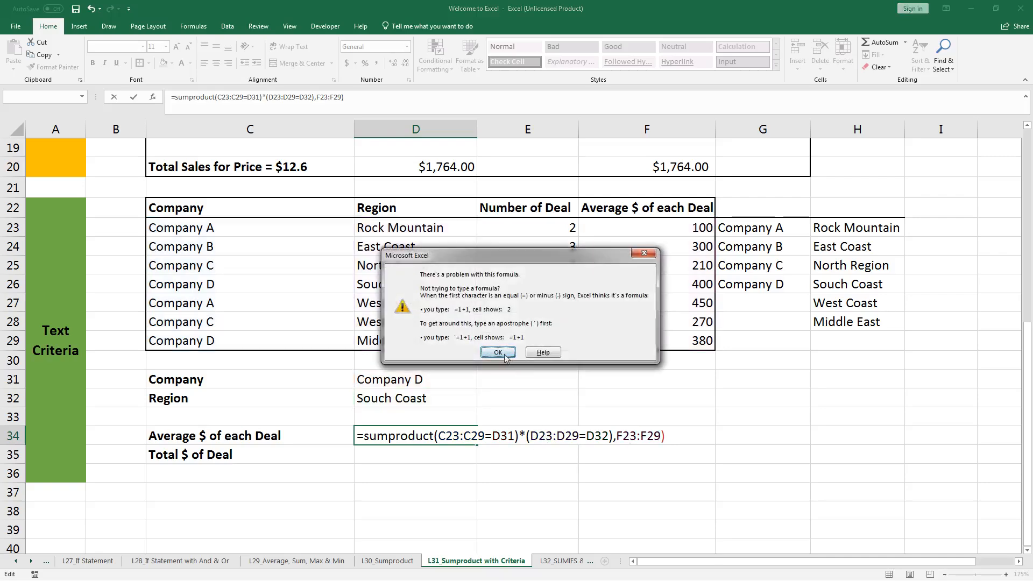
left_click(498, 353)
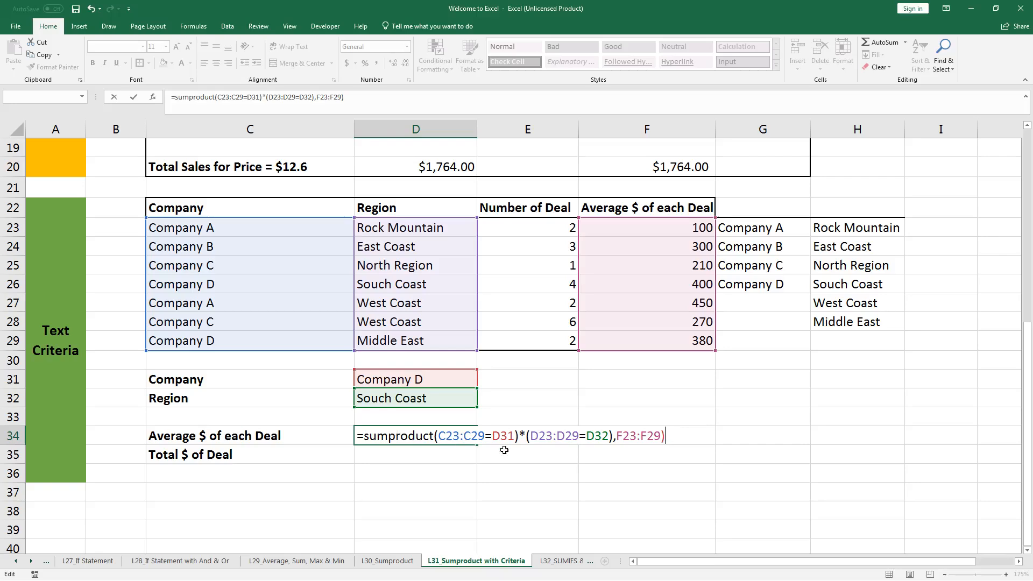
Step: Add a second opening parenthesis before C23:C29 in the D34 formula and enter it
left_click(439, 436)
type("(")
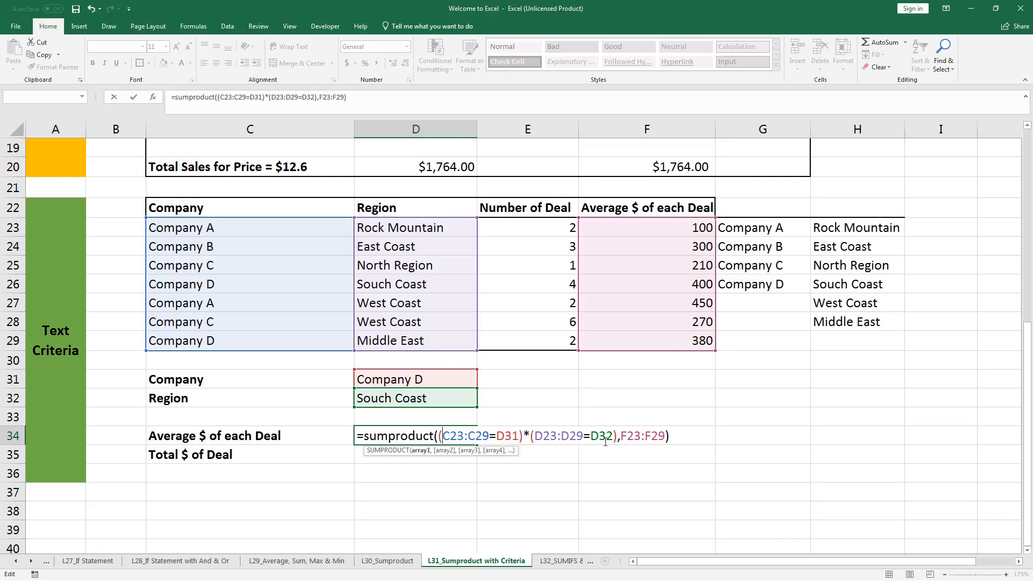
left_click(672, 436)
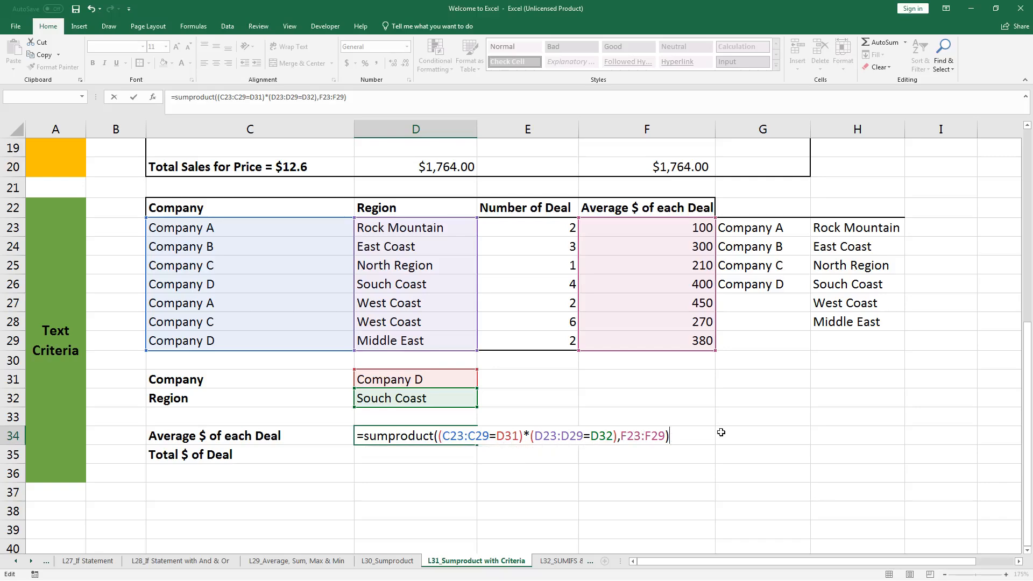
key("Return")
key("Up")
key("F2")
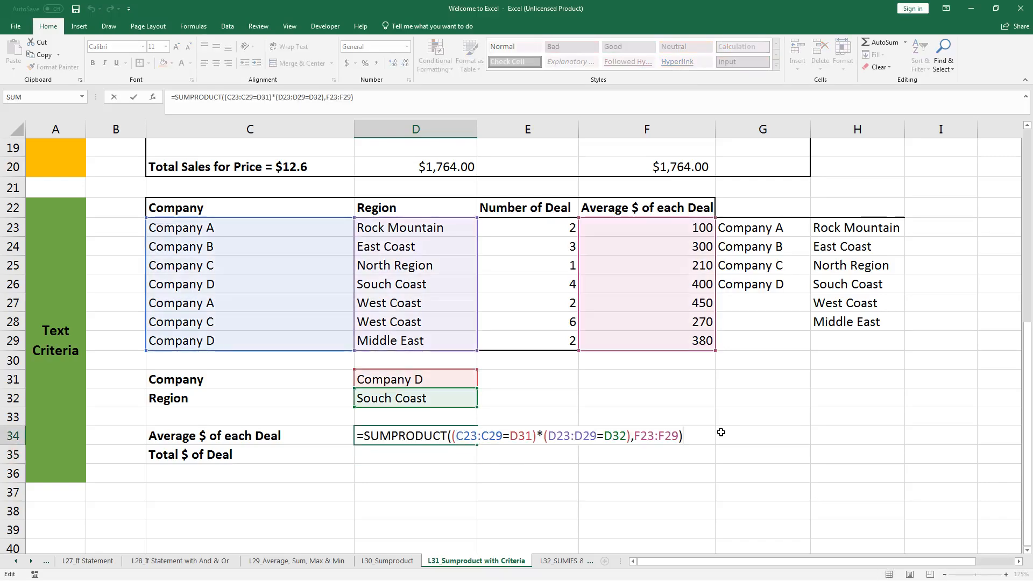
key("ctrl+Return")
Step: Compare the D34 formula and its result with the Company D, Souch Coast row and its average amount in F26
key("F2")
key("Escape")
left_click_drag(220, 287, 415, 284)
left_click(682, 287)
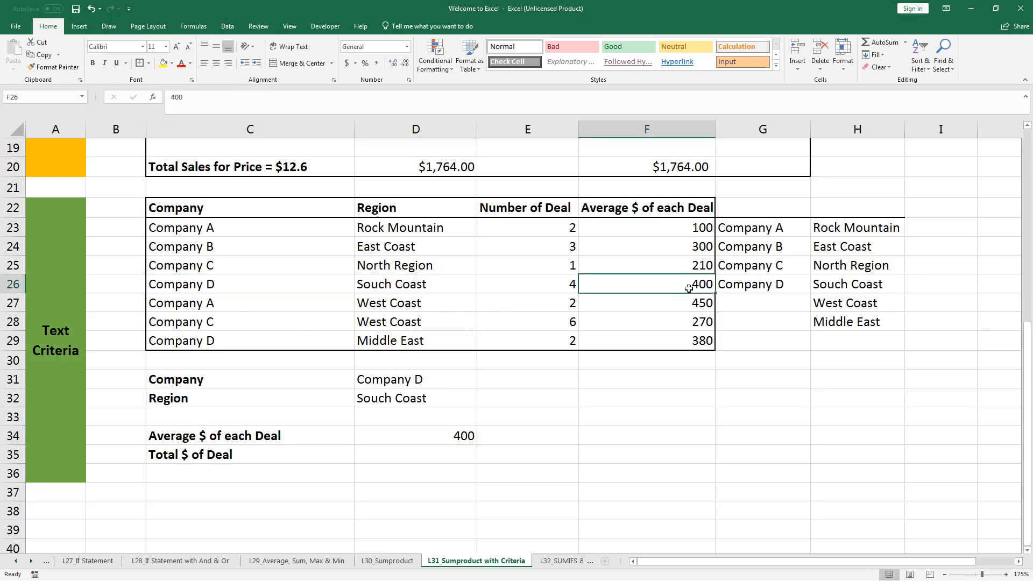
left_click(467, 437)
key("F2")
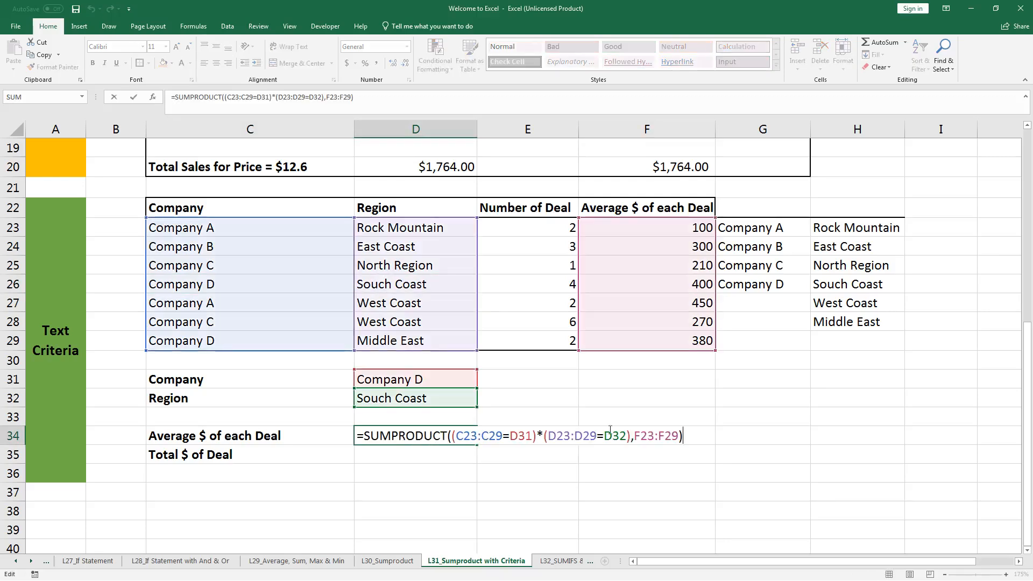
key("Escape")
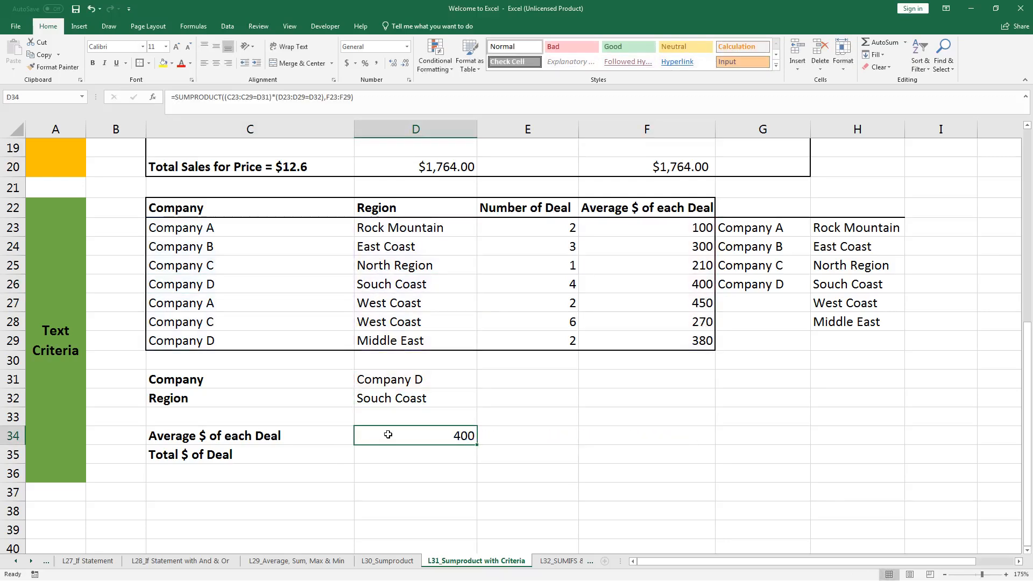
double_click(390, 435)
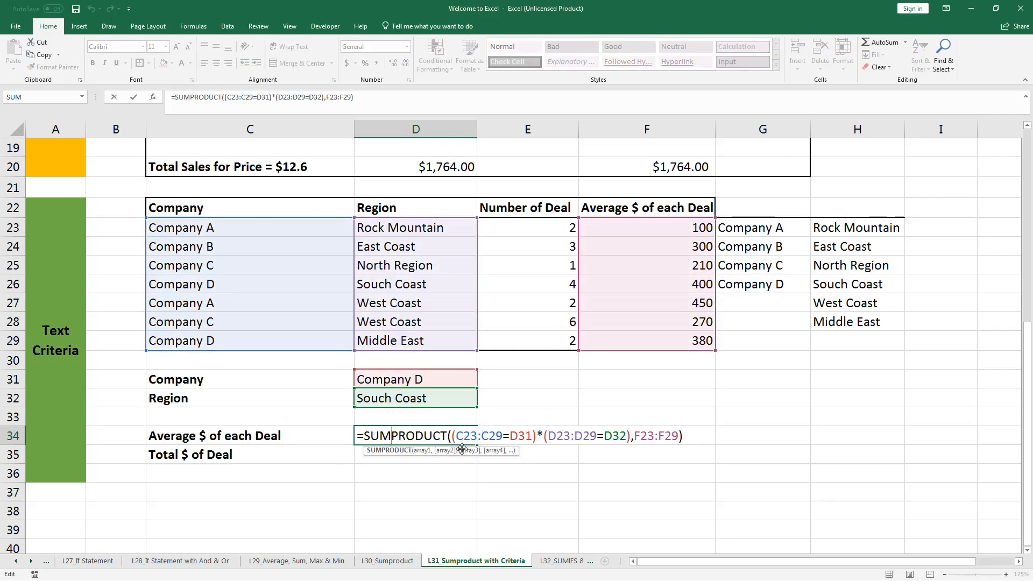
key("Escape")
left_click(670, 283)
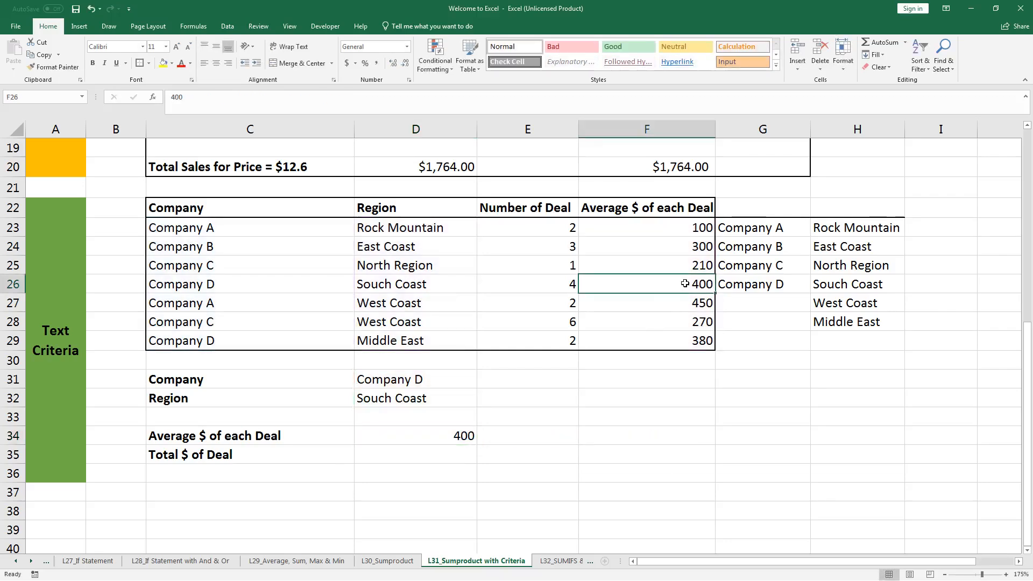
left_click(409, 430)
double_click(412, 433)
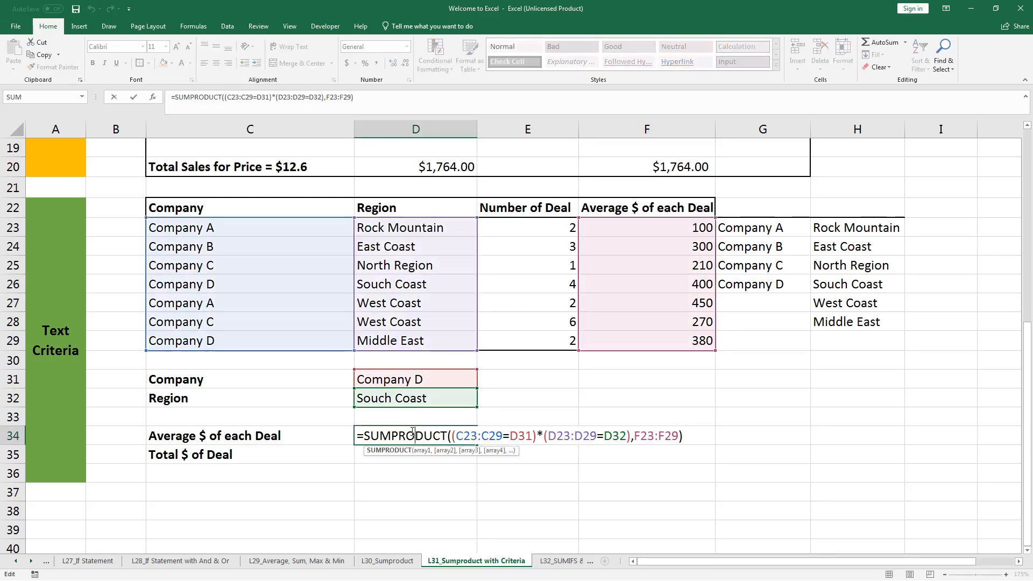
key("Escape")
Step: Start a SUMPRODUCT formula in D35 for the total deal amount
left_click(422, 455)
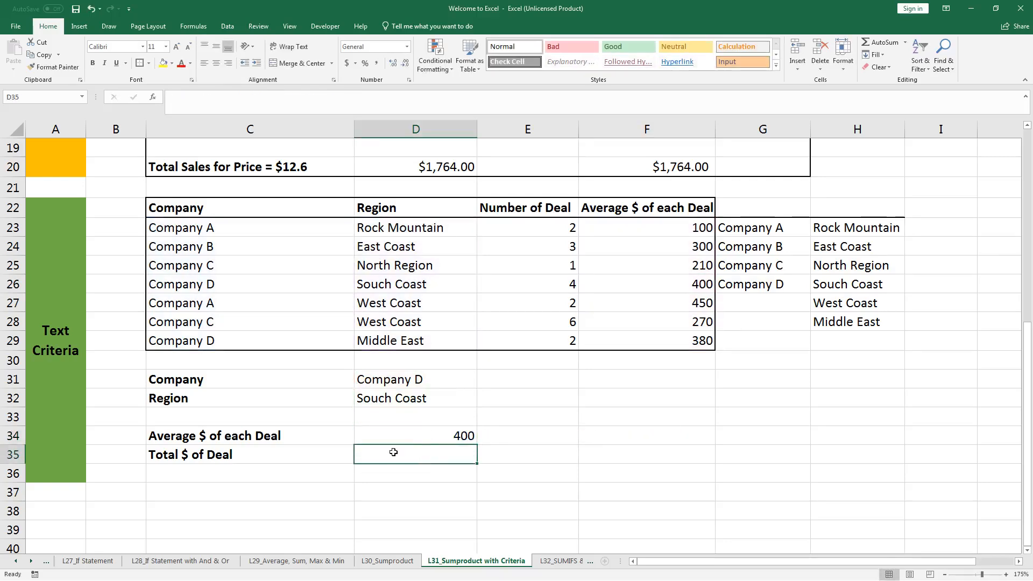
type("=")
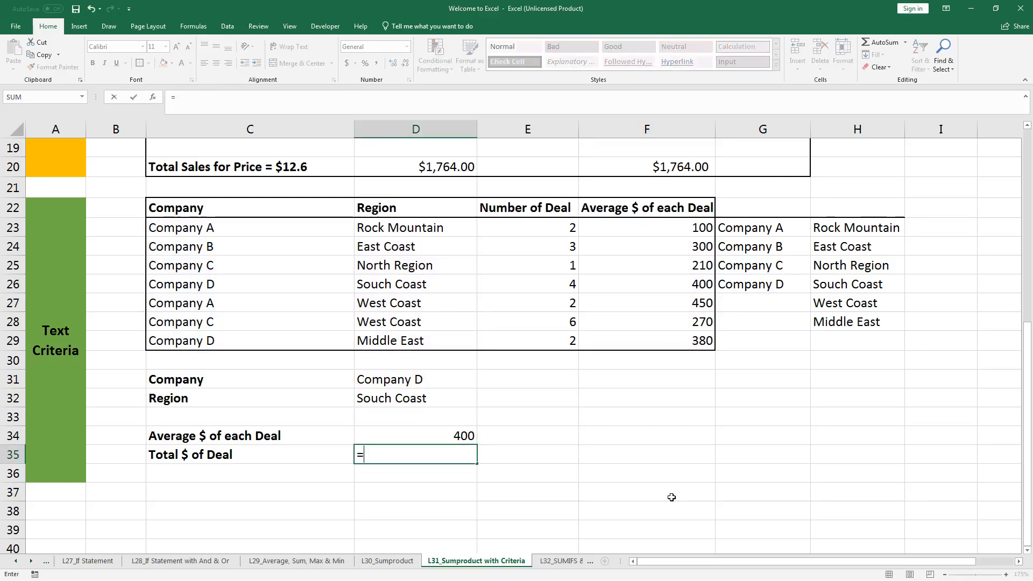
type("sumproduct(")
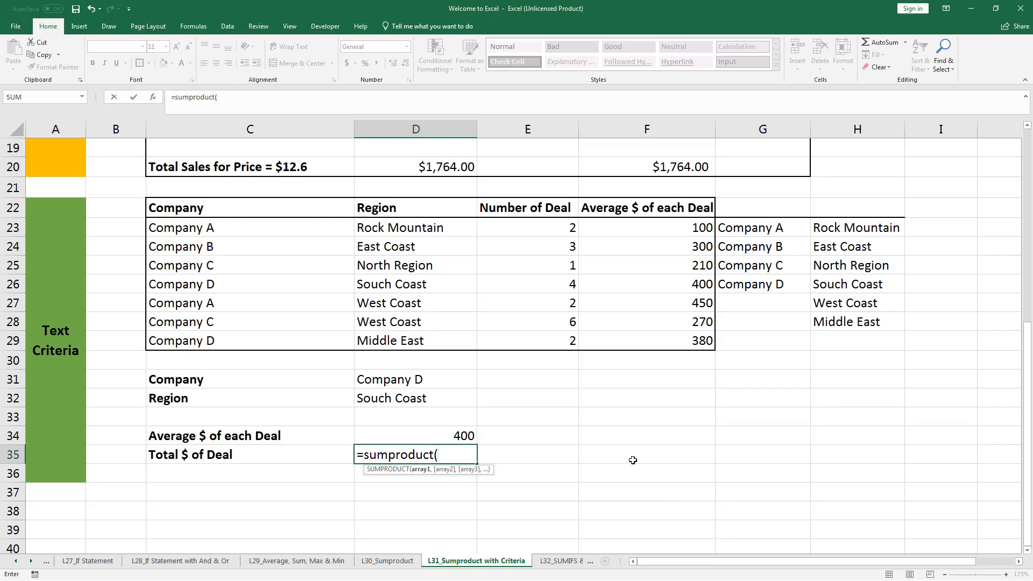
left_click_drag(242, 223, 284, 341)
key("BackSpace")
key("BackSpace")
key("BackSpace")
key("BackSpace")
key("BackSpace")
key("BackSpace")
key("BackSpace")
key("BackSpace")
key("BackSpace")
key("BackSpace")
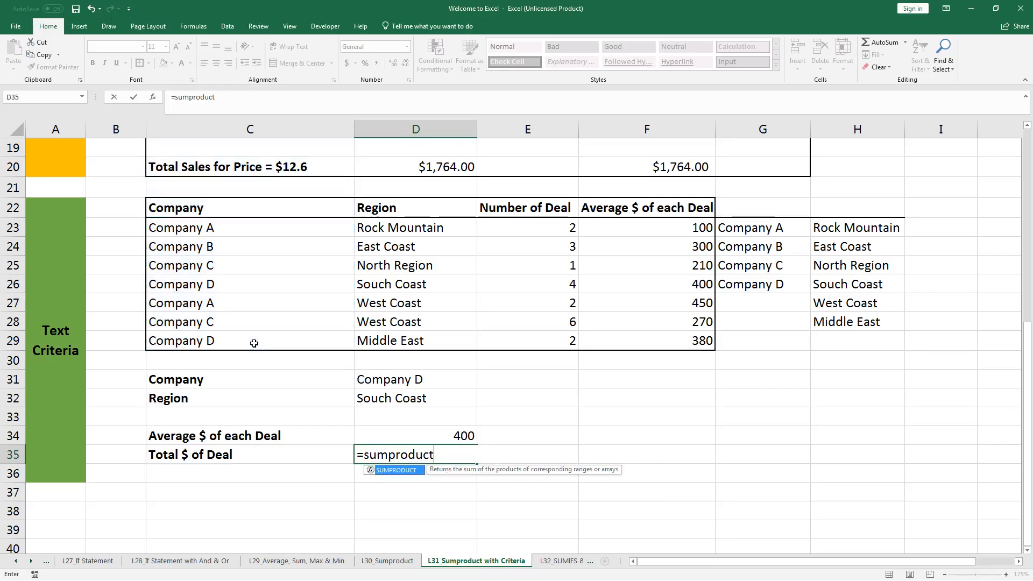
Step: Open the D35 SUMPRODUCT with two parentheses and add the company condition C23:C29=D31, followed by )*(
type("ct((")
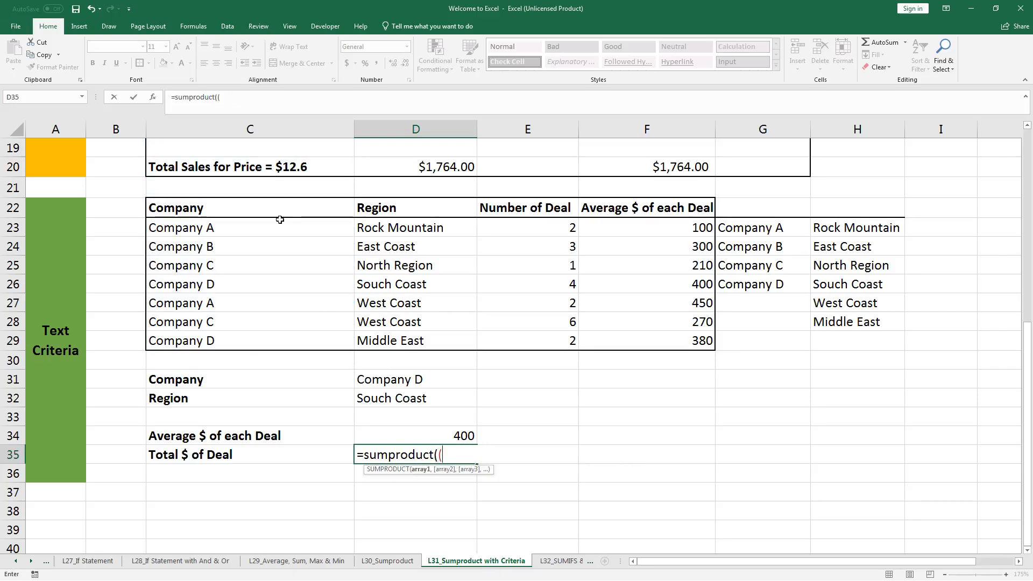
left_click_drag(252, 223, 290, 353)
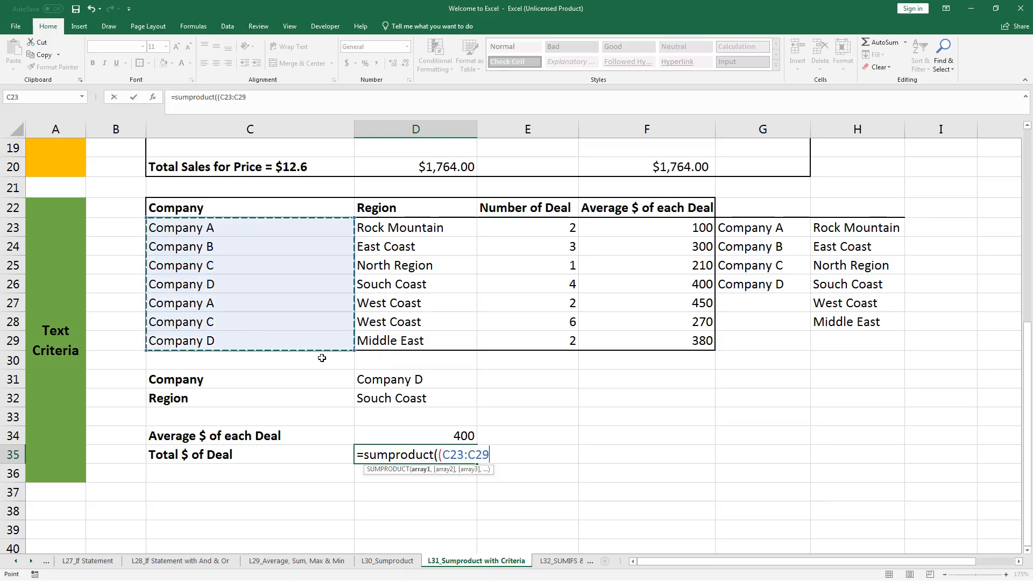
type("=")
left_click(456, 381)
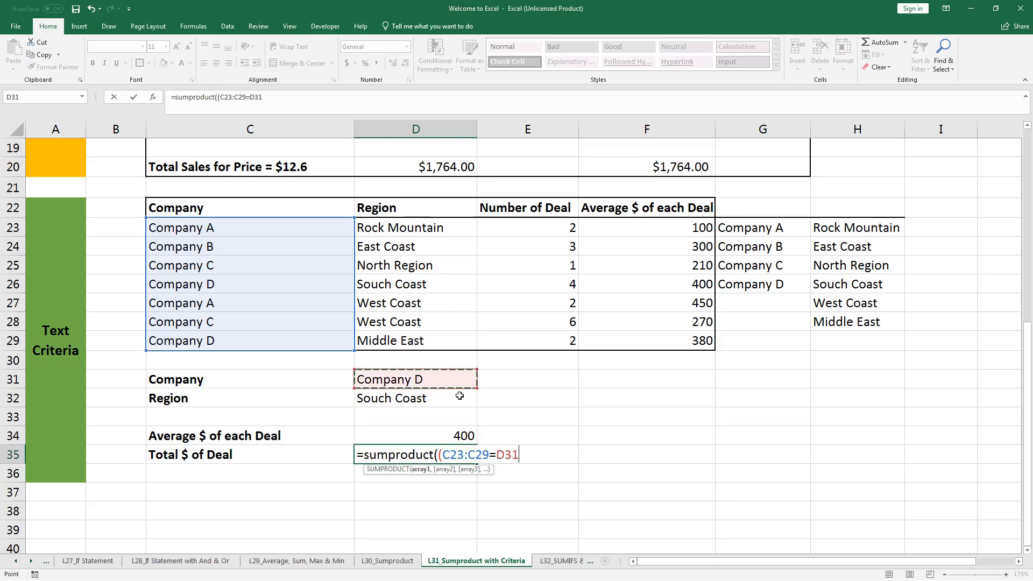
type(")*(")
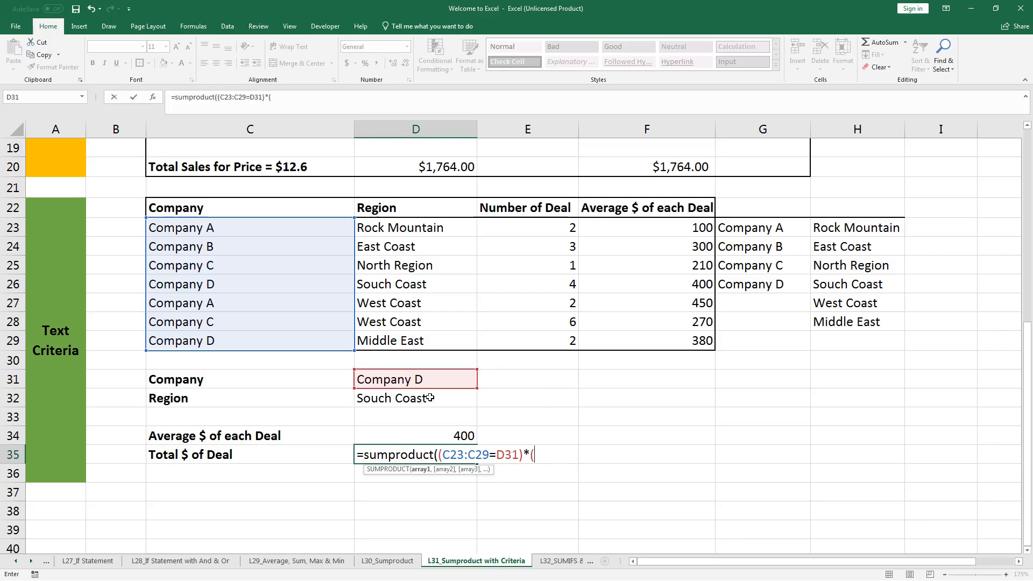
Step: Add the region condition D23:D29=D32 to the D35 formula and close its parenthesis
left_click_drag(418, 230, 452, 340)
type("=")
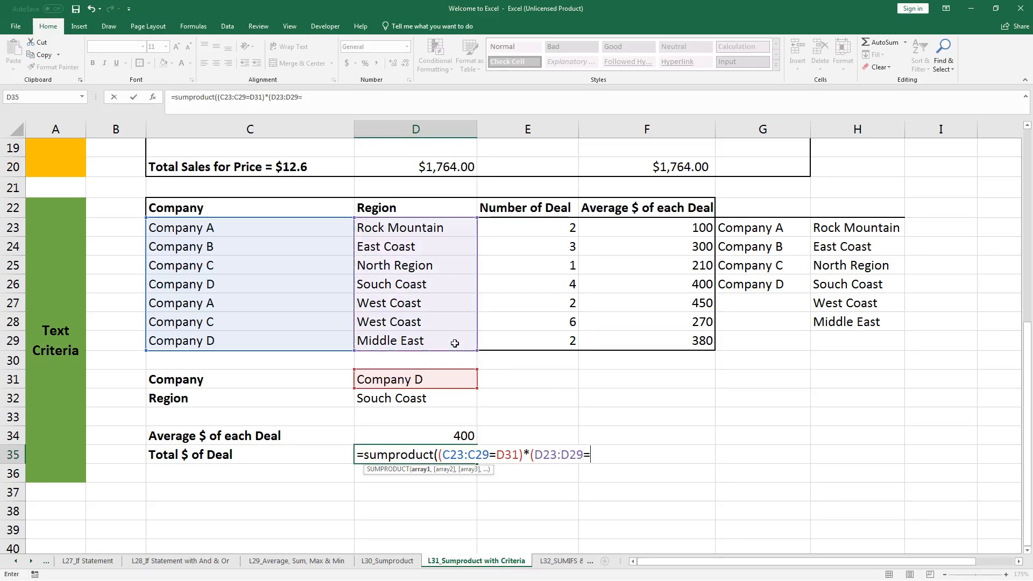
left_click(413, 400)
type(")")
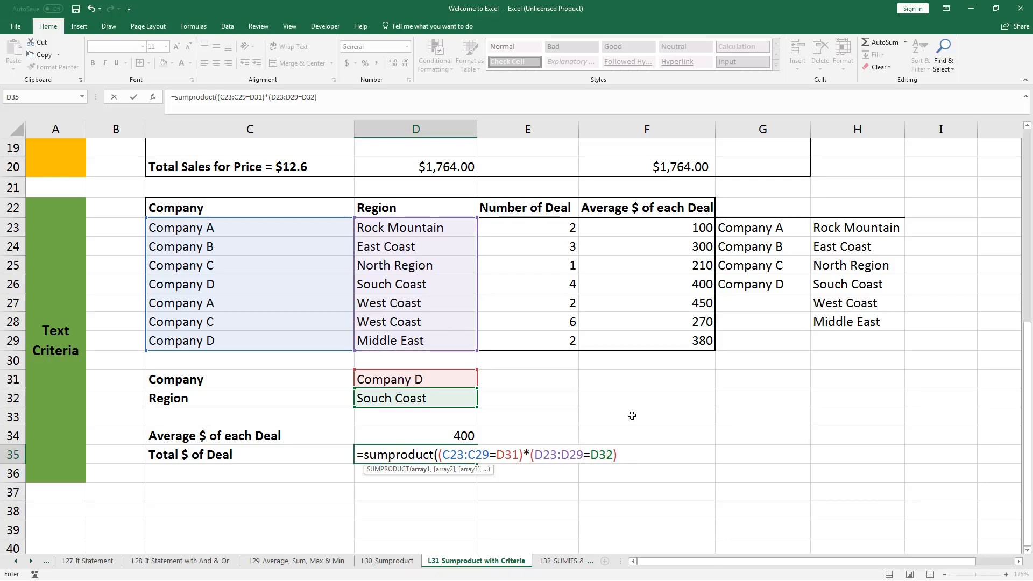
Step: Add the average amounts F23:F29 and deal counts E23:E29 as further arrays in D35 and close the formula
type(",")
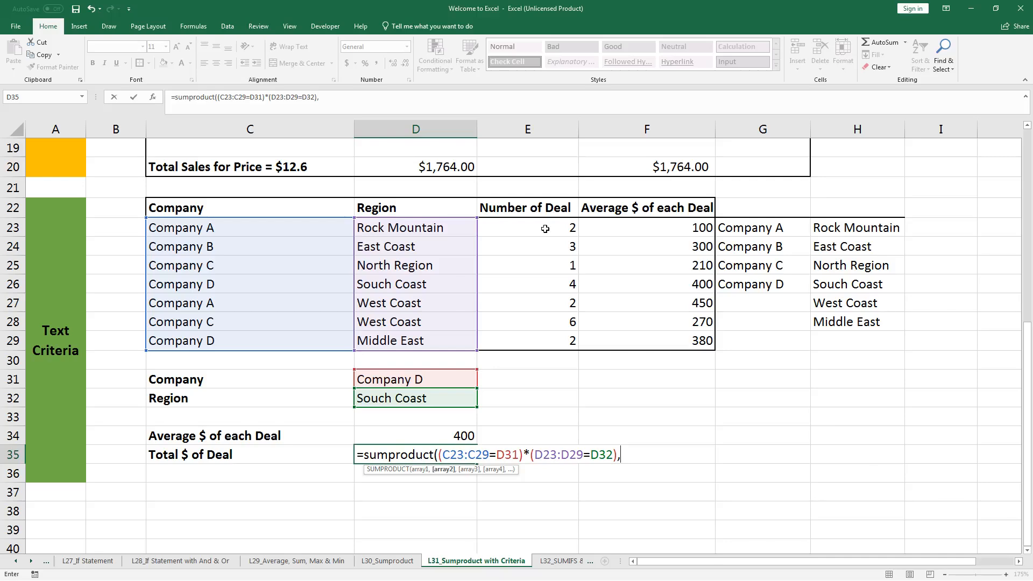
left_click_drag(663, 232, 677, 340)
type(",")
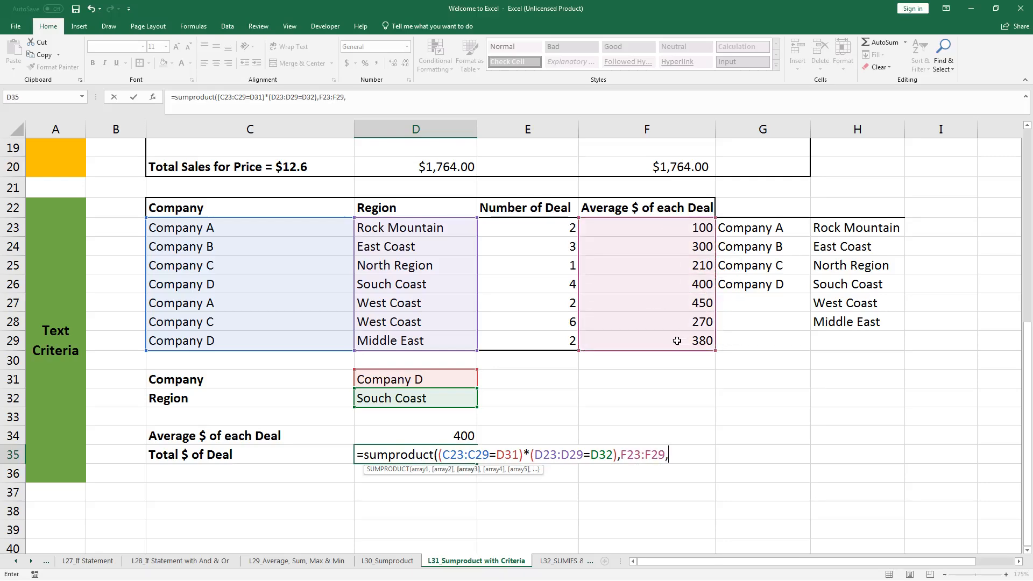
left_click_drag(537, 222, 565, 347)
type(")")
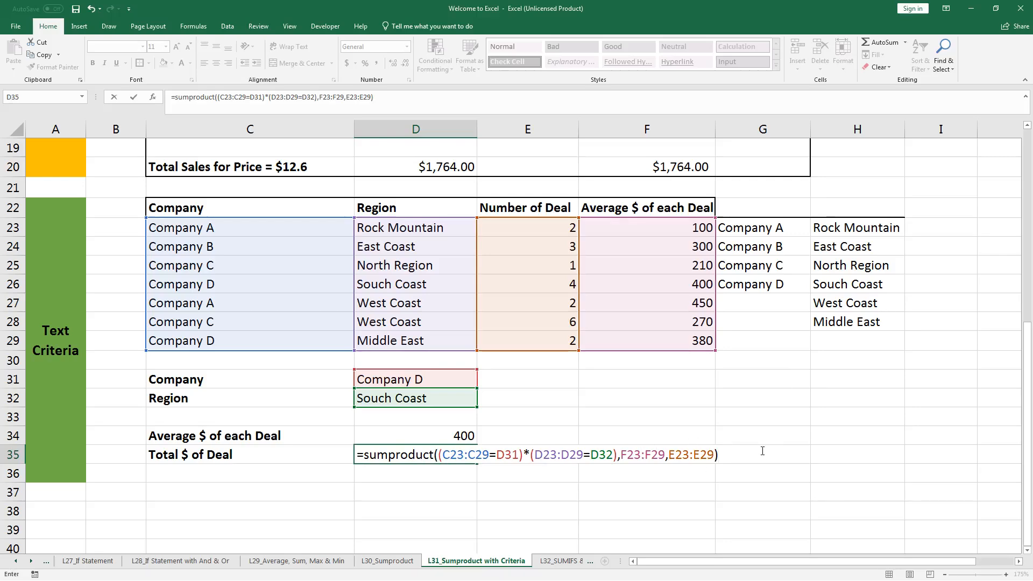
Step: Check the criteria and array arguments of the D35 SUMPRODUCT formula and enter the formula
left_click(653, 456)
left_click(701, 454)
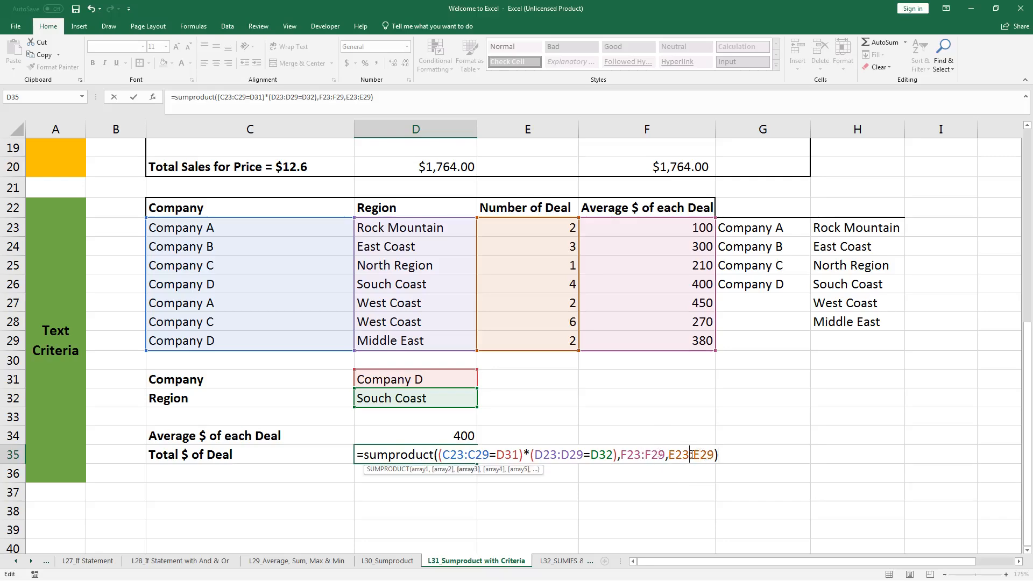
left_click(464, 455)
left_click_drag(617, 455, 438, 454)
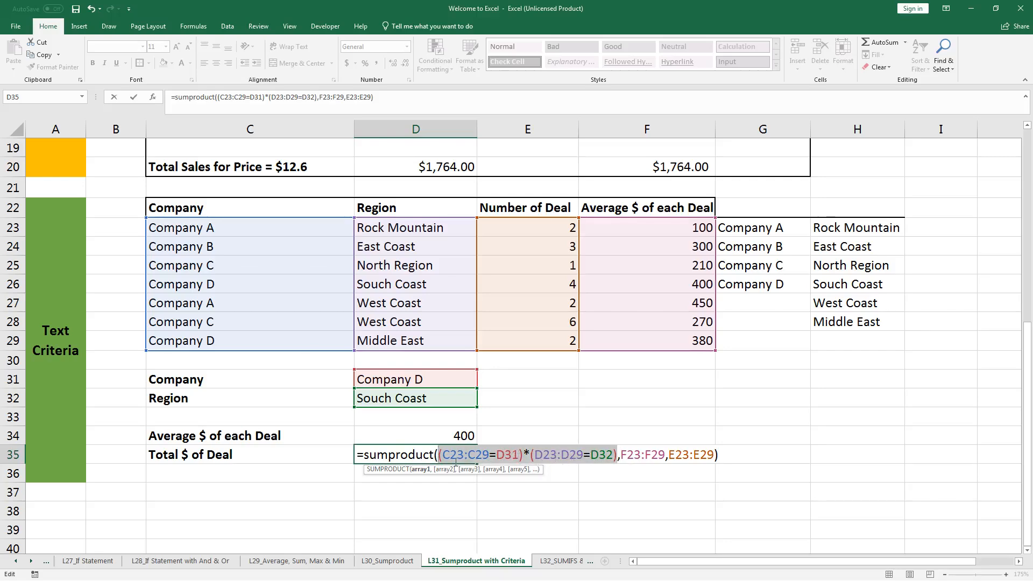
key("Return")
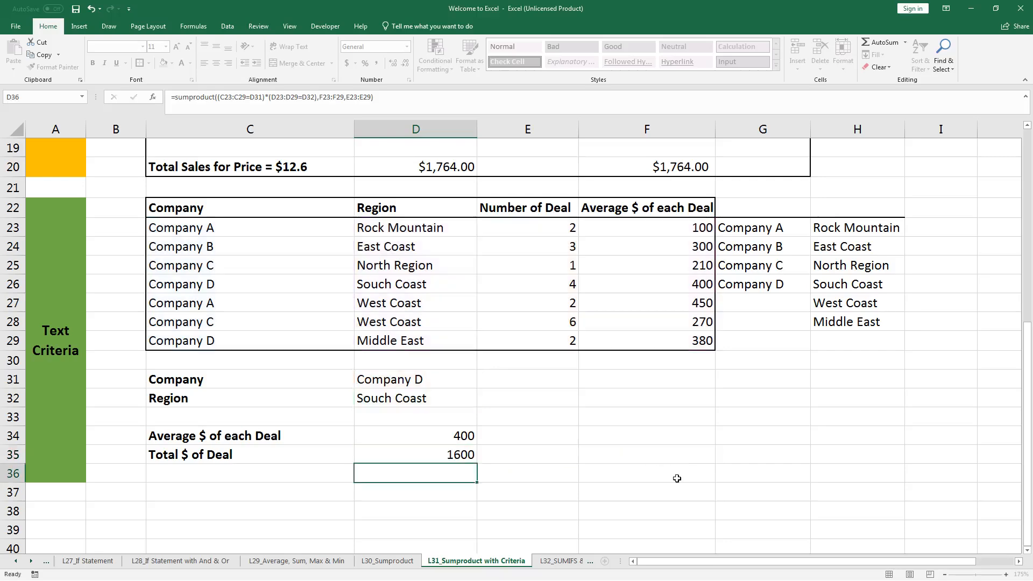
Step: Review the ranges and criteria referenced by the total deal formula in D35, and compare them with the SUMPRODUCT syntax notes in rows 3 to 7
key("Up")
key("F2")
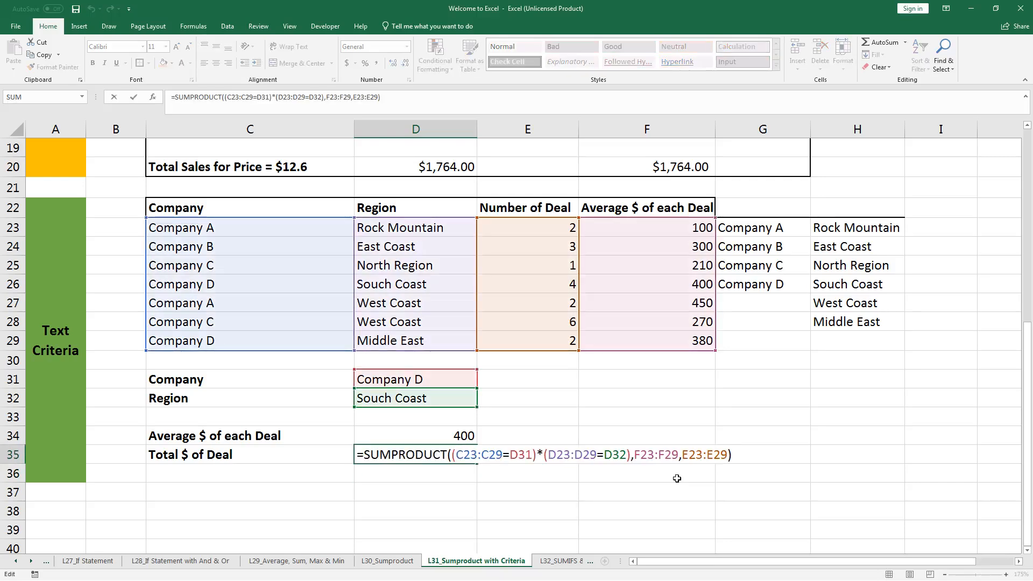
key("Escape")
key("F2")
key("Escape")
key("F2")
key("Escape")
double_click(436, 458)
key("Escape")
double_click(456, 458)
key("Escape")
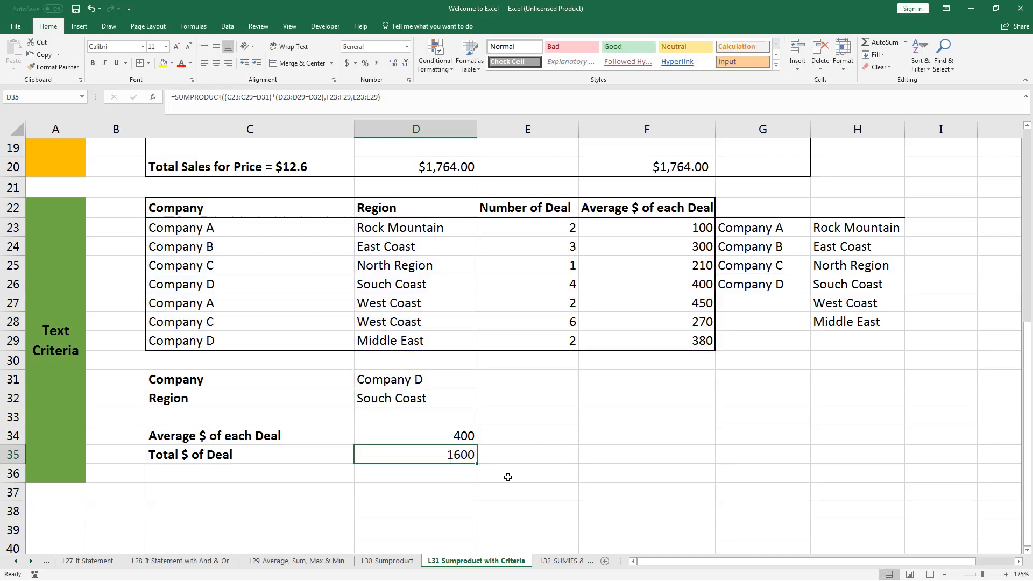
scroll(508, 478, "up", 6)
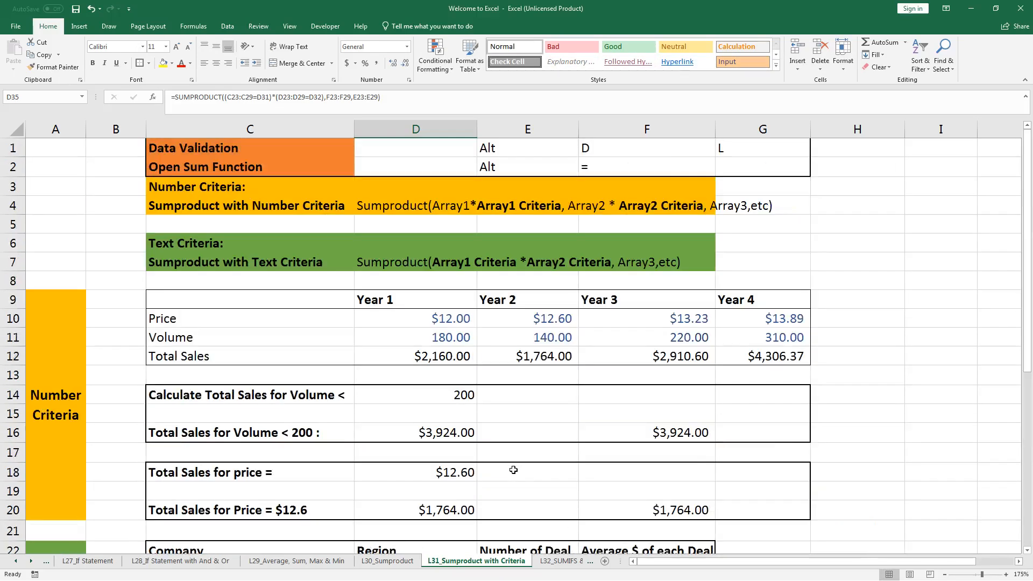
scroll(513, 463, "down", 5)
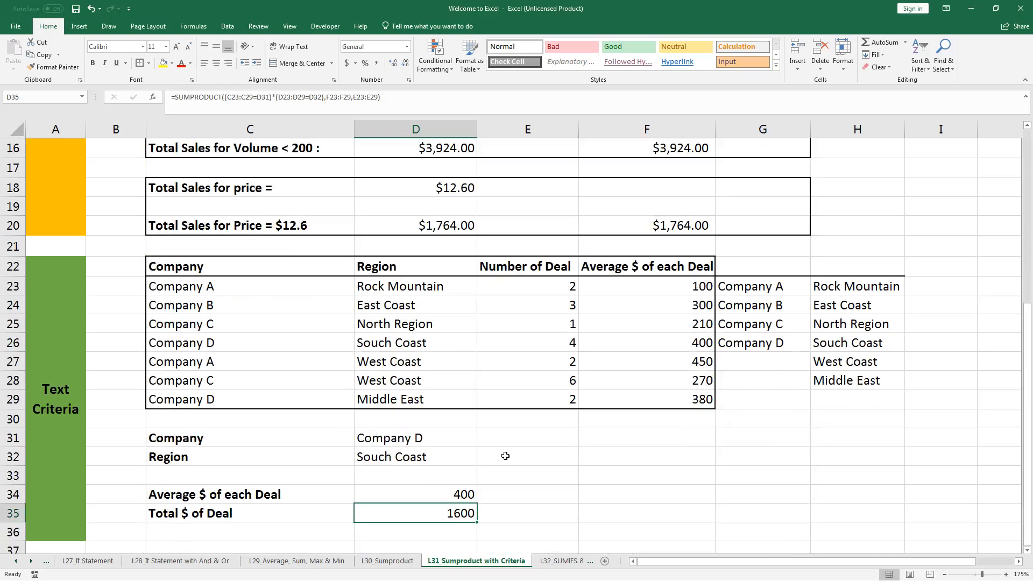